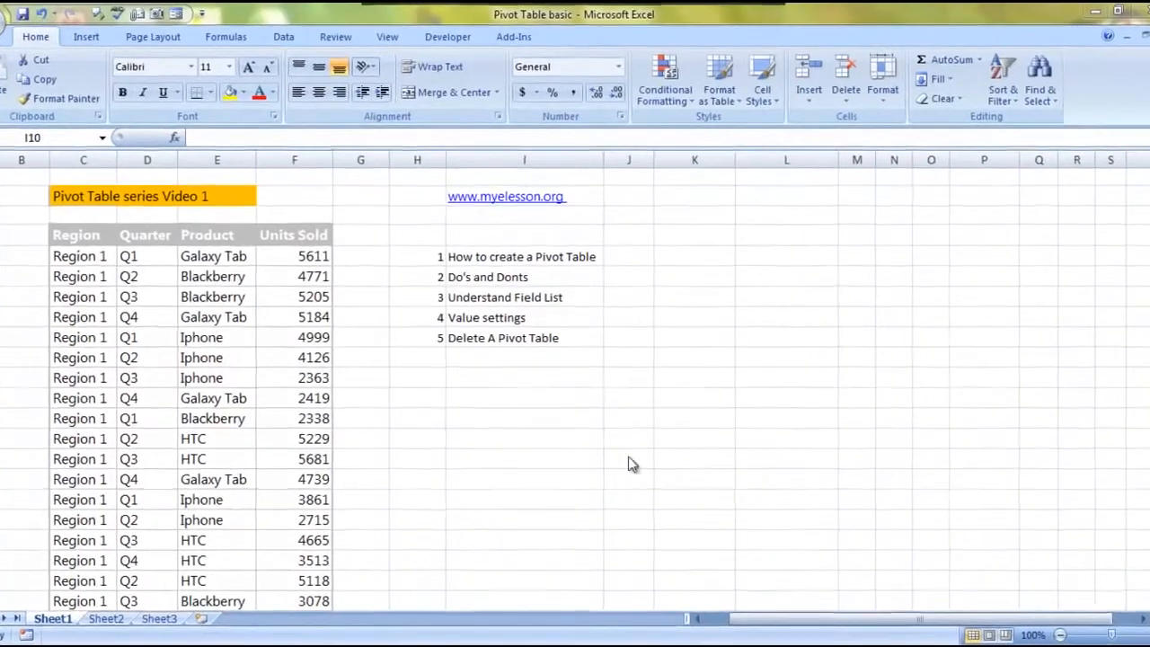
# Look over the sales table and its column headings, from Region to Units Sold
pyautogui.press('Left')
pyautogui.press('Left')
pyautogui.press('Left')
pyautogui.press('Left')
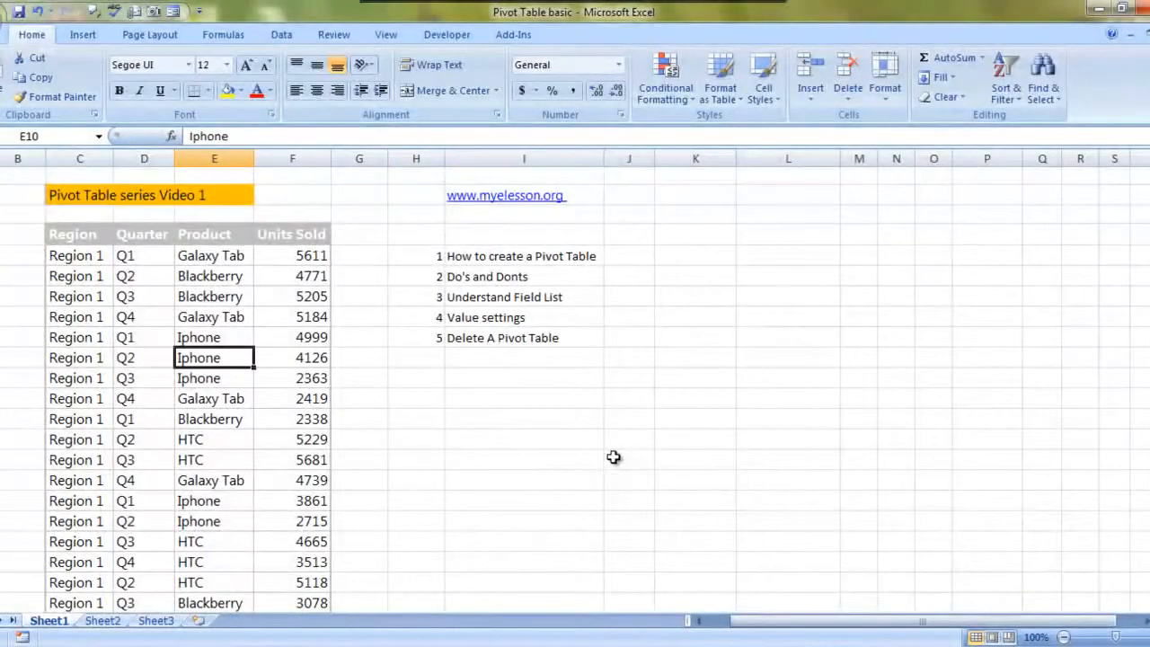
pyautogui.press('Left')
pyautogui.press('Up')
pyautogui.press('Up')
pyautogui.press('Up')
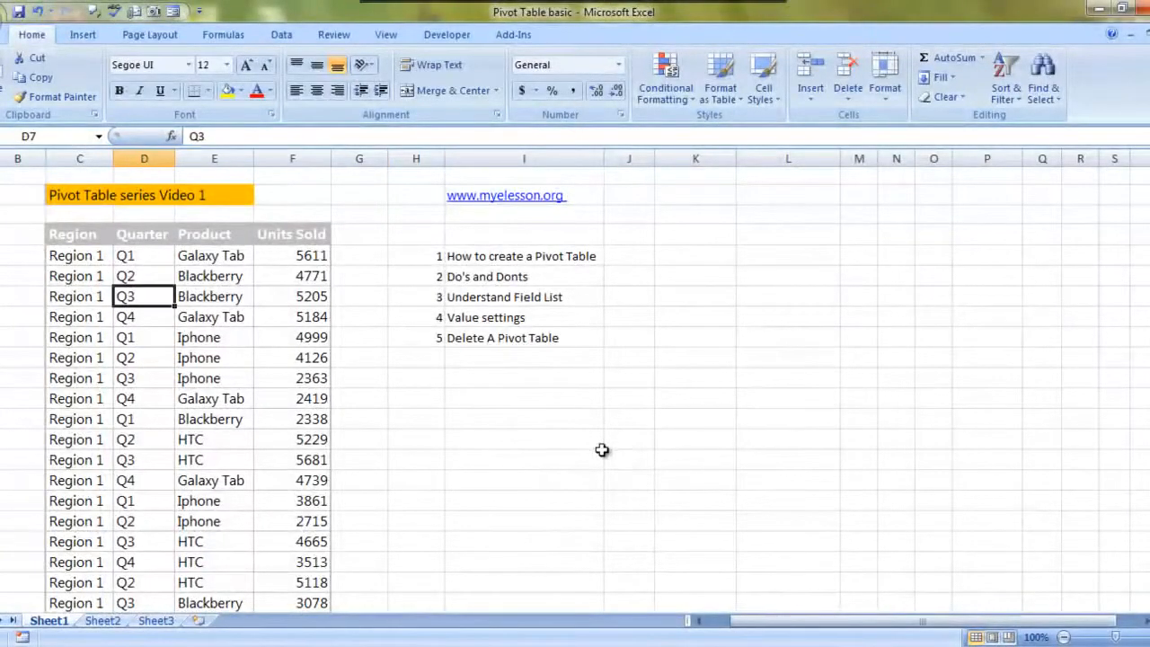
pyautogui.click(86, 236)
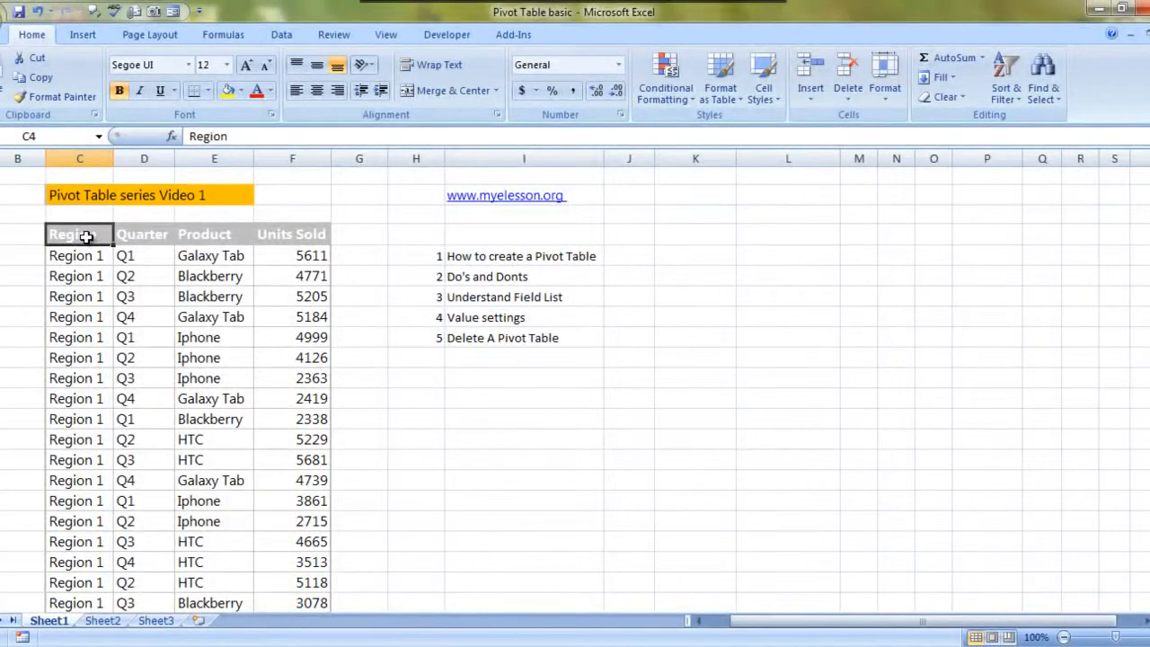
pyautogui.click(207, 237)
pyautogui.click(271, 237)
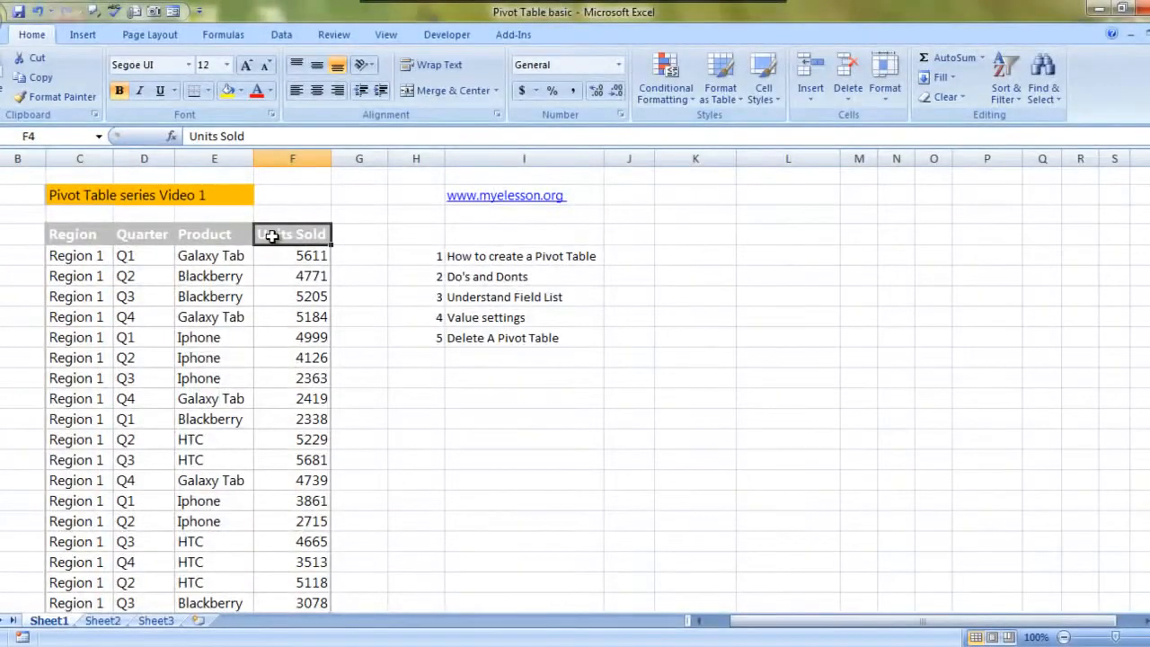
# Examine the Region column of the sales table from its first row to the end of the data and back
pyautogui.click(91, 256)
pyautogui.press('Down')
pyautogui.press('Down')
pyautogui.press('Down')
pyautogui.press('Down')
pyautogui.press('Down')
pyautogui.press('Down')
pyautogui.press('Down')
pyautogui.press('Down')
pyautogui.press('Down')
pyautogui.press('Down')
pyautogui.press('Down')
pyautogui.press('Down')
pyautogui.press('Down')
pyautogui.press('Down')
pyautogui.press('Down')
pyautogui.press('Down')
pyautogui.press('Down')
pyautogui.press('Down')
pyautogui.press('Down')
pyautogui.press('Down')
pyautogui.press('Down')
pyautogui.press('Up')
pyautogui.press('Up')
pyautogui.press('Up')
pyautogui.press('Up')
pyautogui.press('Up')
pyautogui.press('Up')
pyautogui.press('Up')
pyautogui.press('Up')
pyautogui.press('Up')
pyautogui.press('Up')
pyautogui.press('Up')
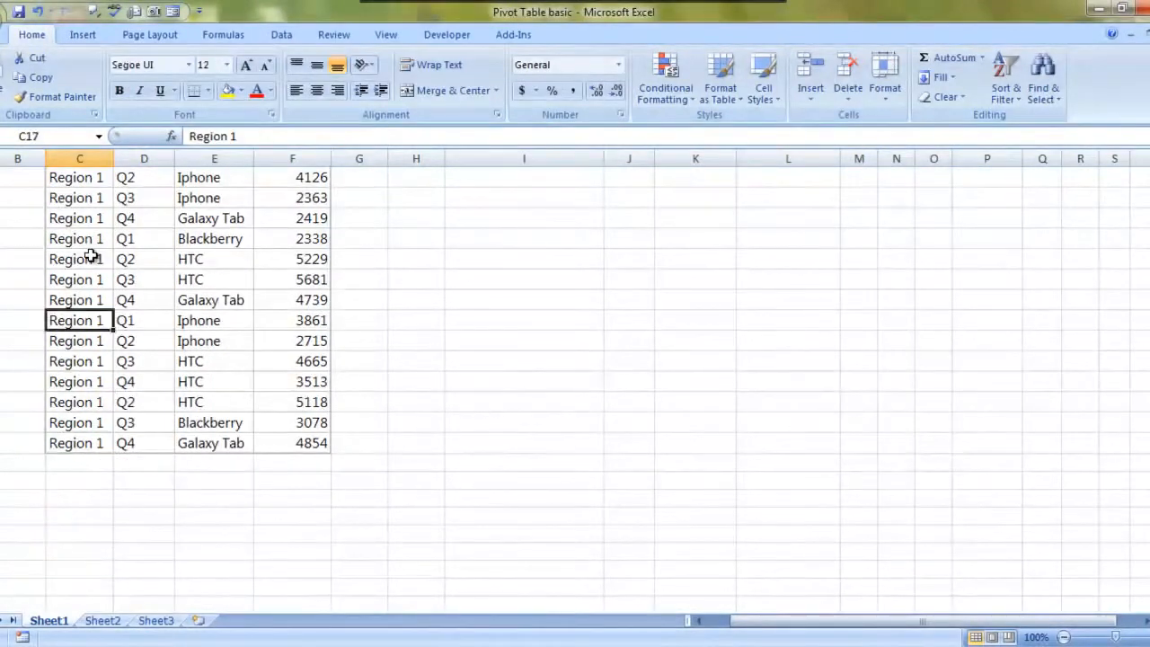
pyautogui.press('Up')
pyautogui.press('Up')
pyautogui.press('Up')
pyautogui.press('Up')
pyautogui.press('Up')
pyautogui.press('Up')
pyautogui.press('Up')
pyautogui.press('Up')
pyautogui.press('Up')
pyautogui.press('Up')
pyautogui.press('Up')
pyautogui.press('Up')
pyautogui.press('Up')
pyautogui.press('Up')
pyautogui.press('Up')
pyautogui.press('Up')
pyautogui.press('Up')
pyautogui.press('Up')
# Examine the entries in the Quarter and Product columns of the sales table
pyautogui.press('Down')
pyautogui.press('Down')
pyautogui.press('Right')
pyautogui.press('Down')
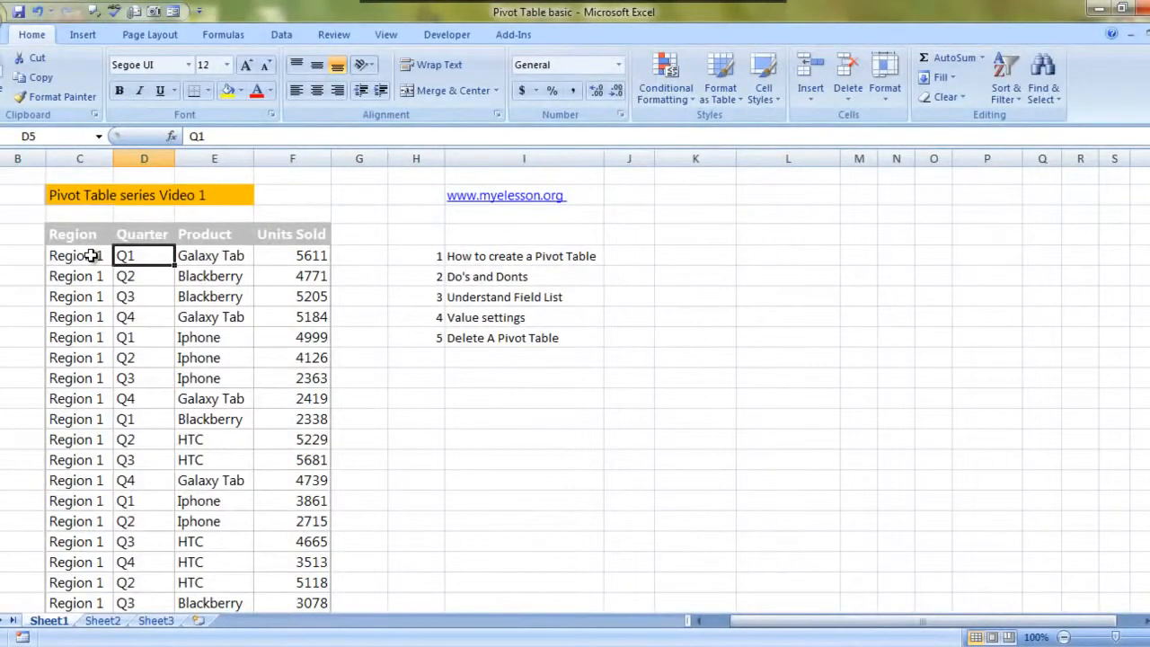
pyautogui.press('Right')
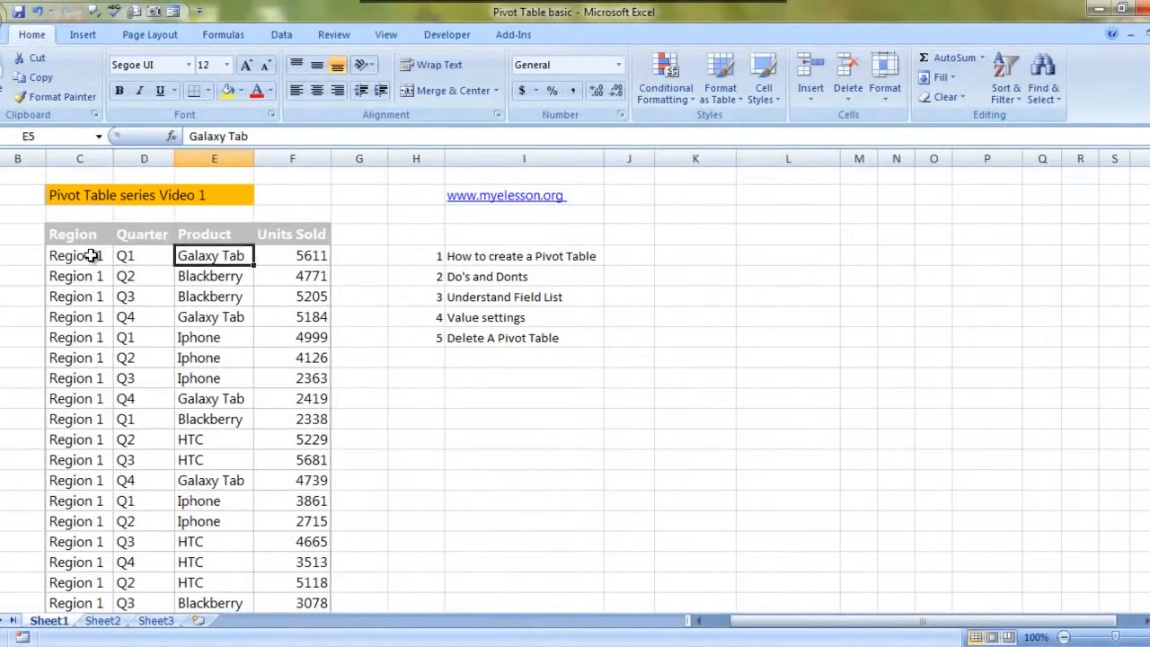
pyautogui.press('Down')
pyautogui.press('Down')
pyautogui.press('Down')
pyautogui.press('Down')
pyautogui.press('Down')
pyautogui.press('Down')
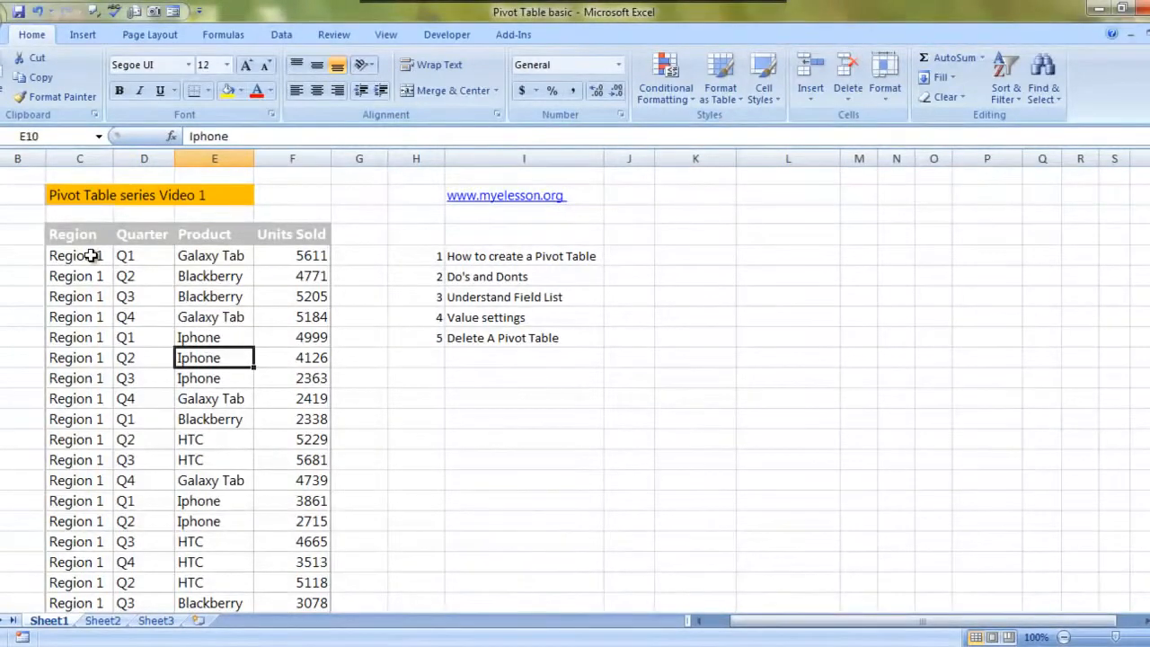
pyautogui.press('Up')
pyautogui.press('Up')
pyautogui.press('Up')
pyautogui.press('Up')
pyautogui.press('Up')
pyautogui.press('Up')
# Examine the figures in the Units Sold column of the sales table
pyautogui.press('Right')
pyautogui.press('Down')
pyautogui.press('Down')
pyautogui.press('Down')
pyautogui.press('Down')
pyautogui.press('Down')
pyautogui.press('Down')
pyautogui.press('Down')
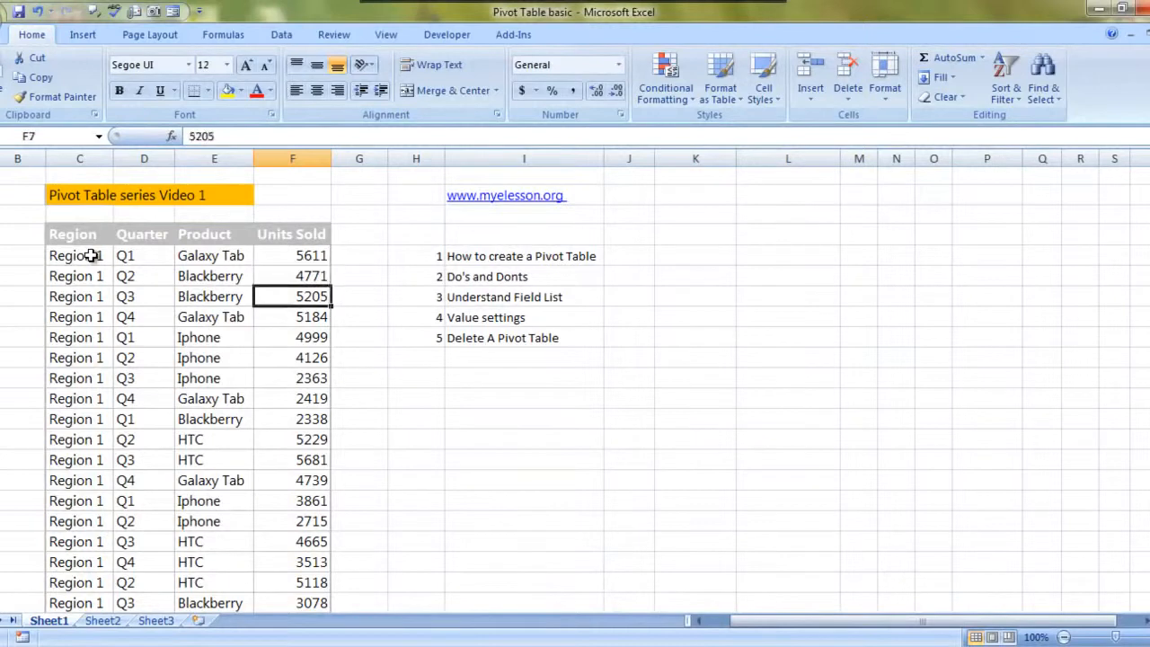
pyautogui.press('Up')
pyautogui.press('Up')
pyautogui.press('Up')
pyautogui.press('Up')
pyautogui.press('Up')
pyautogui.press('Up')
pyautogui.press('Up')
pyautogui.press('Up')
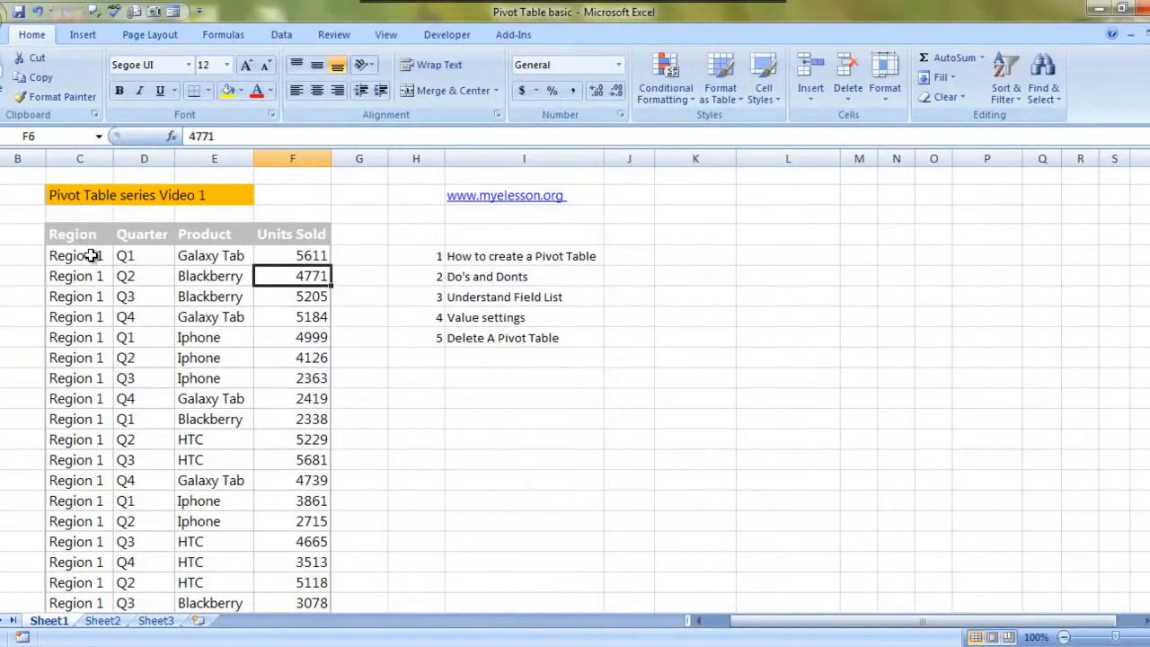
# Select the whole sales table with its headings, C4:F23, and start creating a pivot table from it
pyautogui.press('Left')
pyautogui.press('Left')
pyautogui.press('Left')
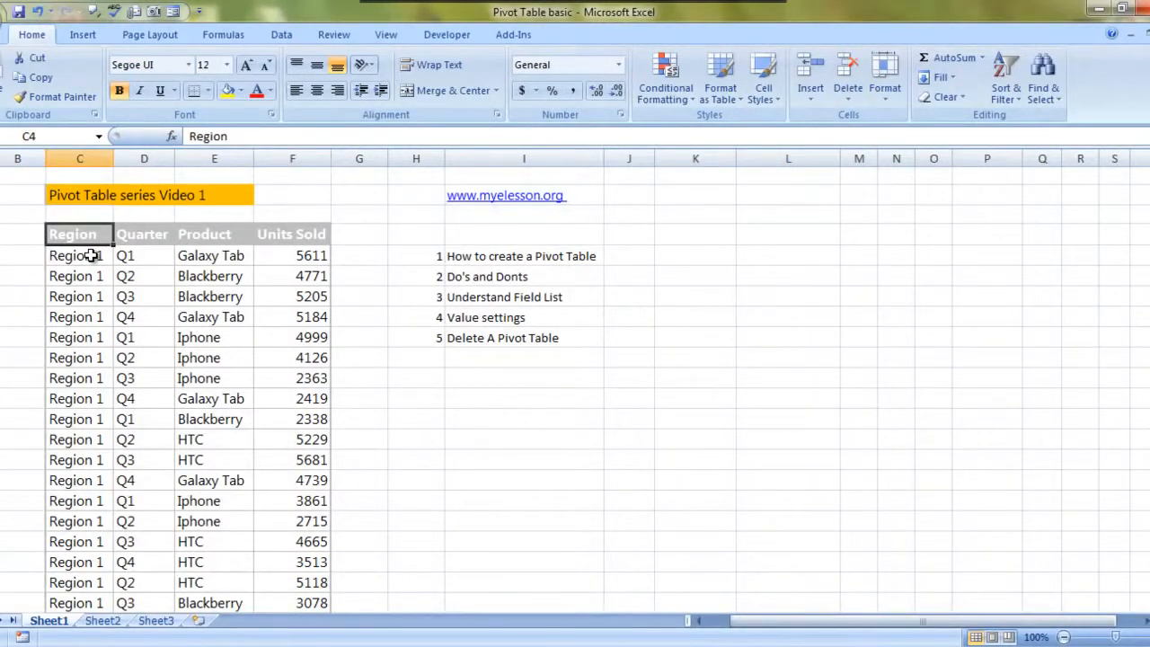
pyautogui.hotkey('ctrl', 'shift', 'Right')
pyautogui.hotkey('ctrl', 'shift', 'Down')
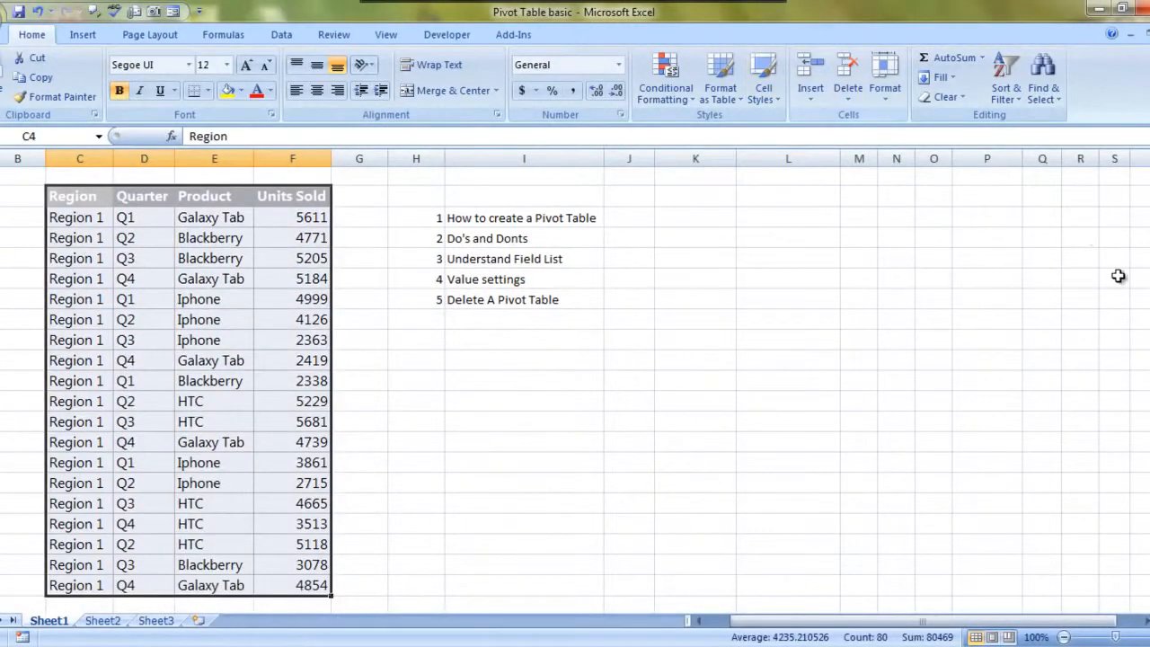
pyautogui.scroll(1, 1114, 261)
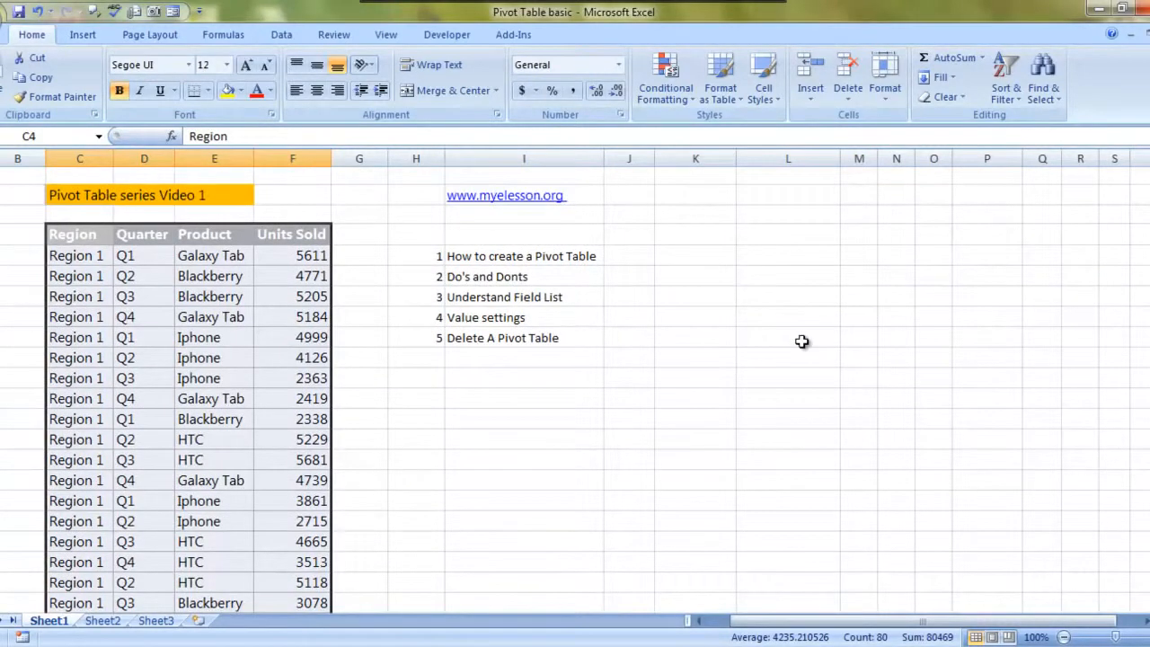
pyautogui.click(77, 35)
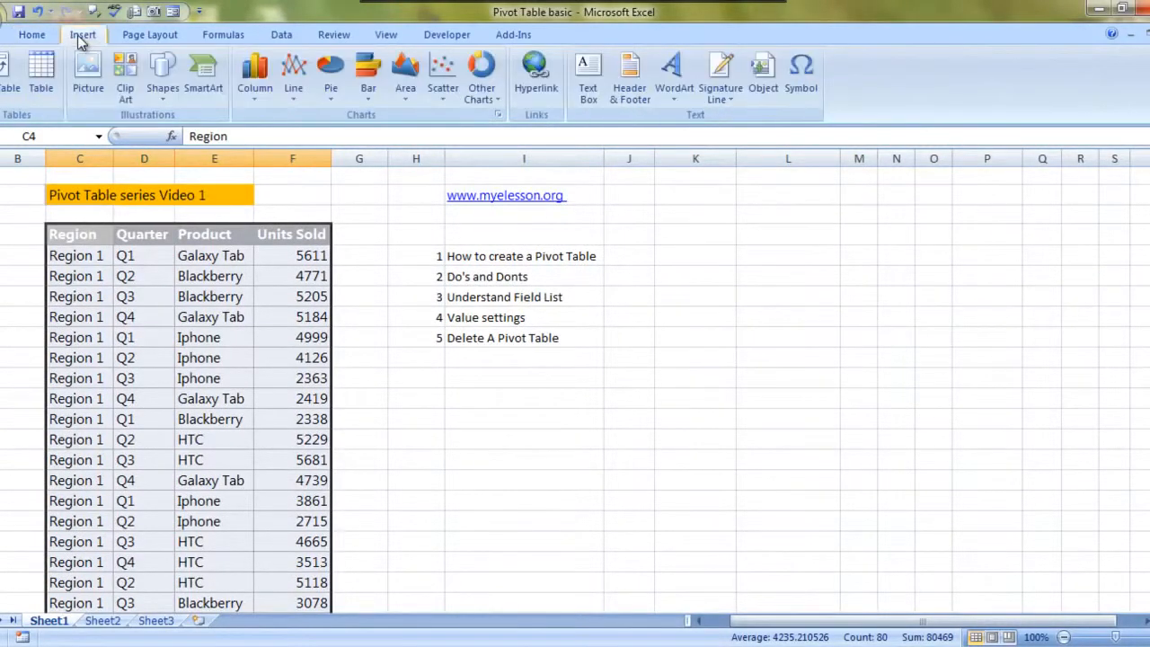
pyautogui.click(4, 70)
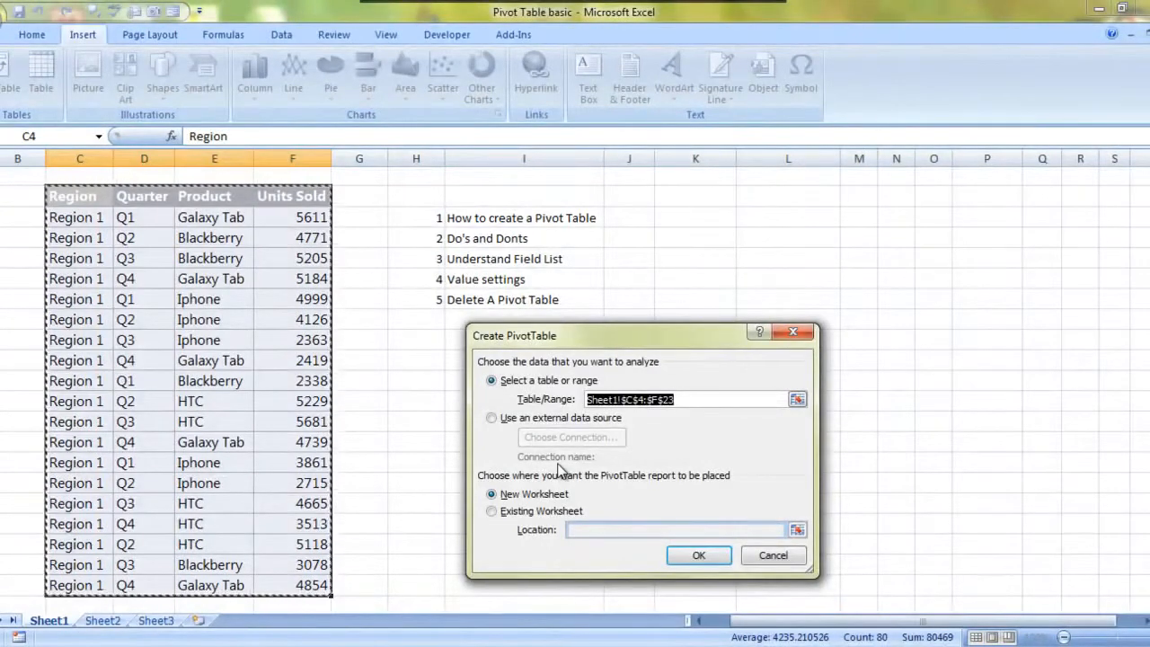
pyautogui.moveTo(644, 333); pyautogui.dragTo(748, 265)
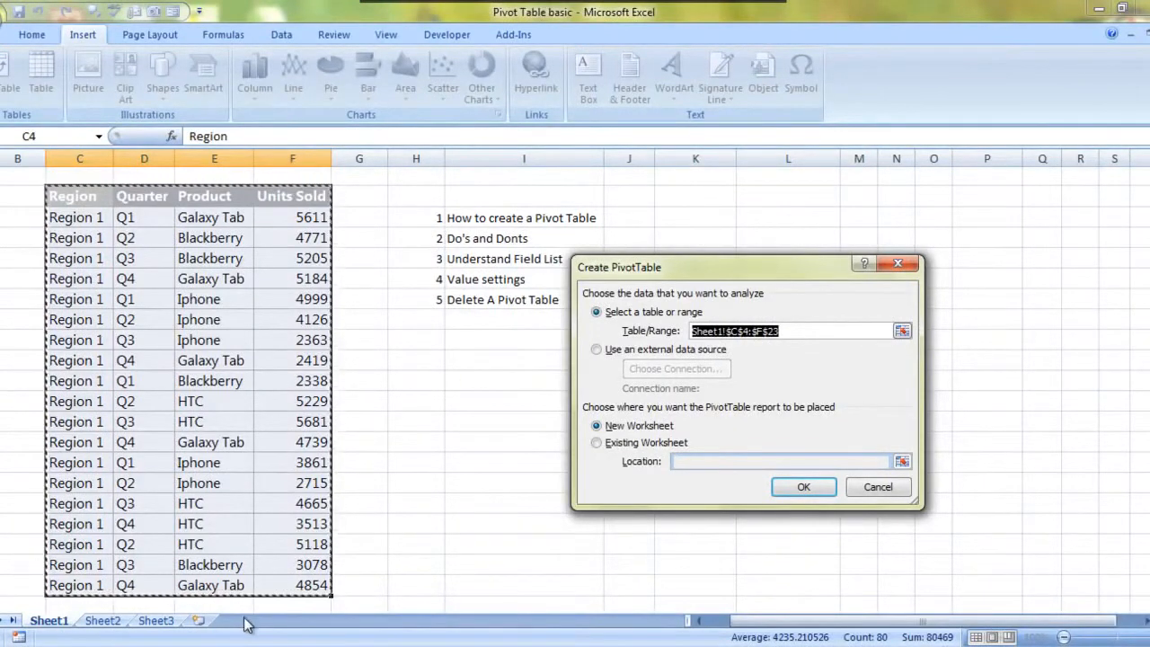
# Create the pivot table on the existing worksheet, with cell K4 of Sheet1 as its location
pyautogui.click(596, 444)
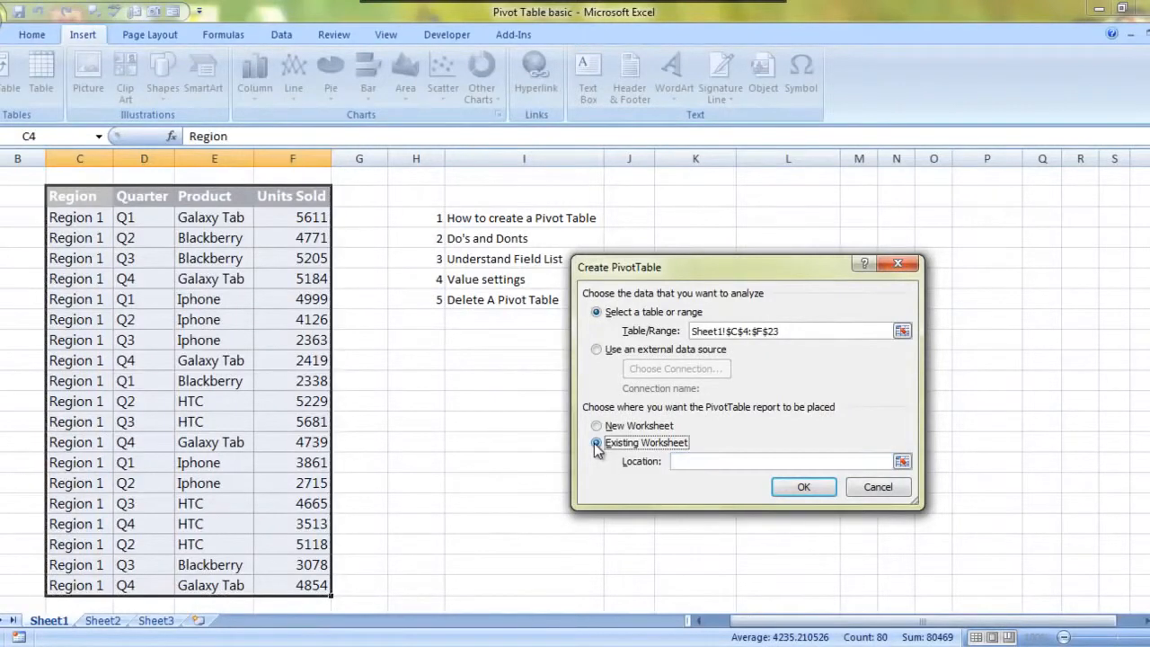
pyautogui.moveTo(742, 265); pyautogui.dragTo(636, 407)
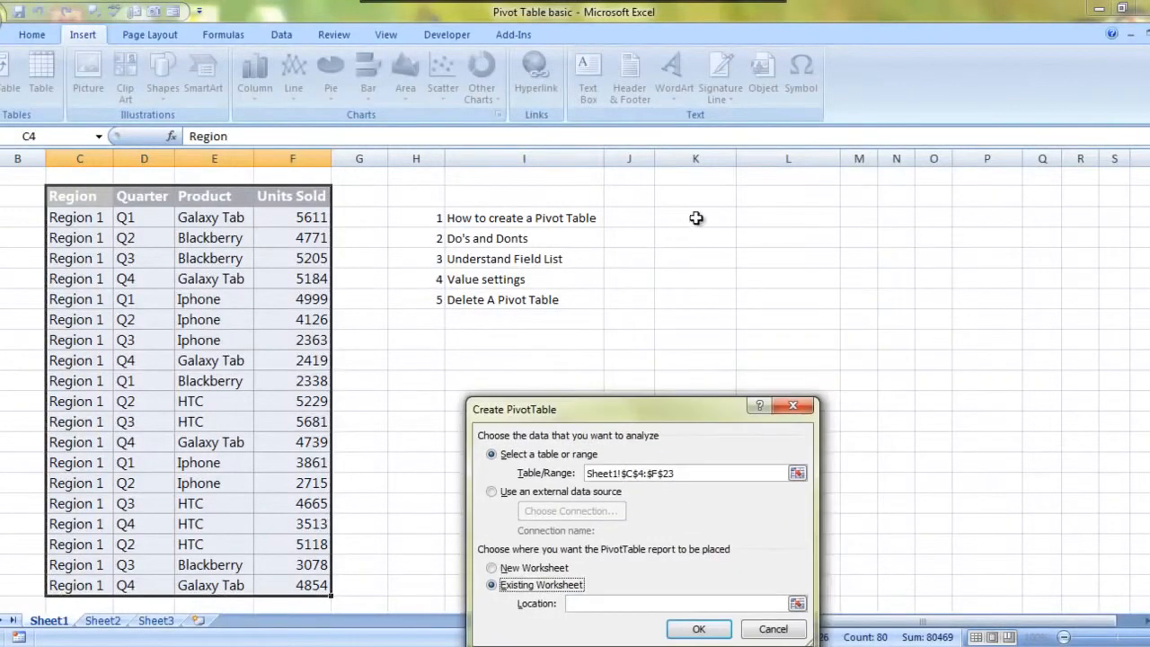
pyautogui.click(696, 218)
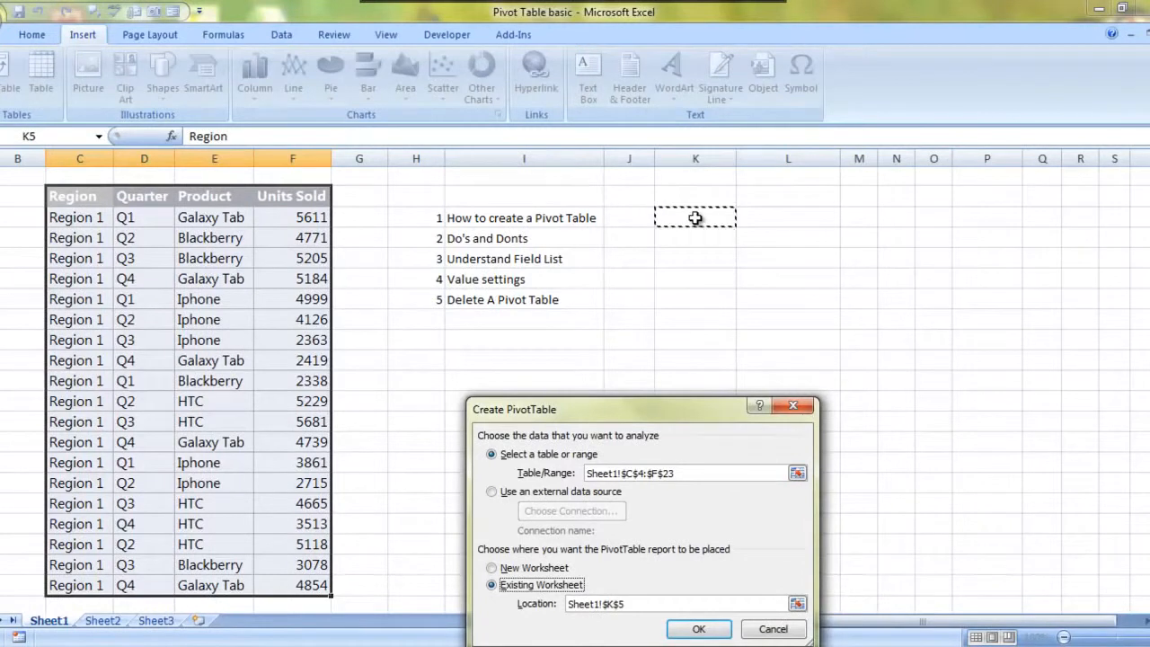
pyautogui.click(649, 197)
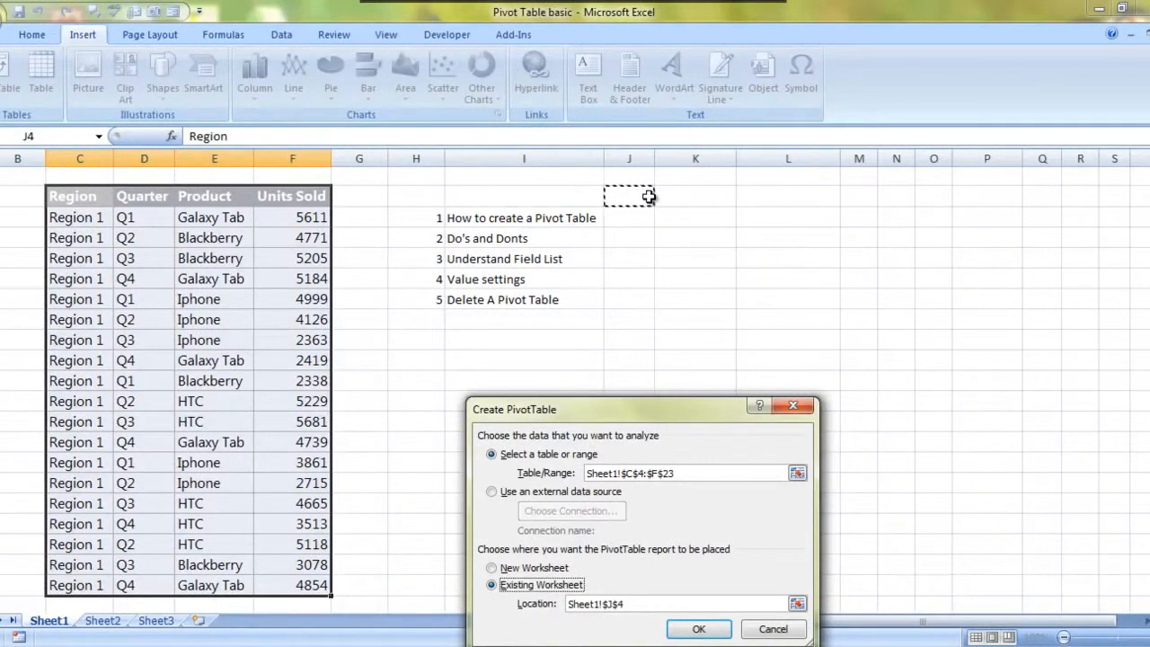
pyautogui.click(682, 196)
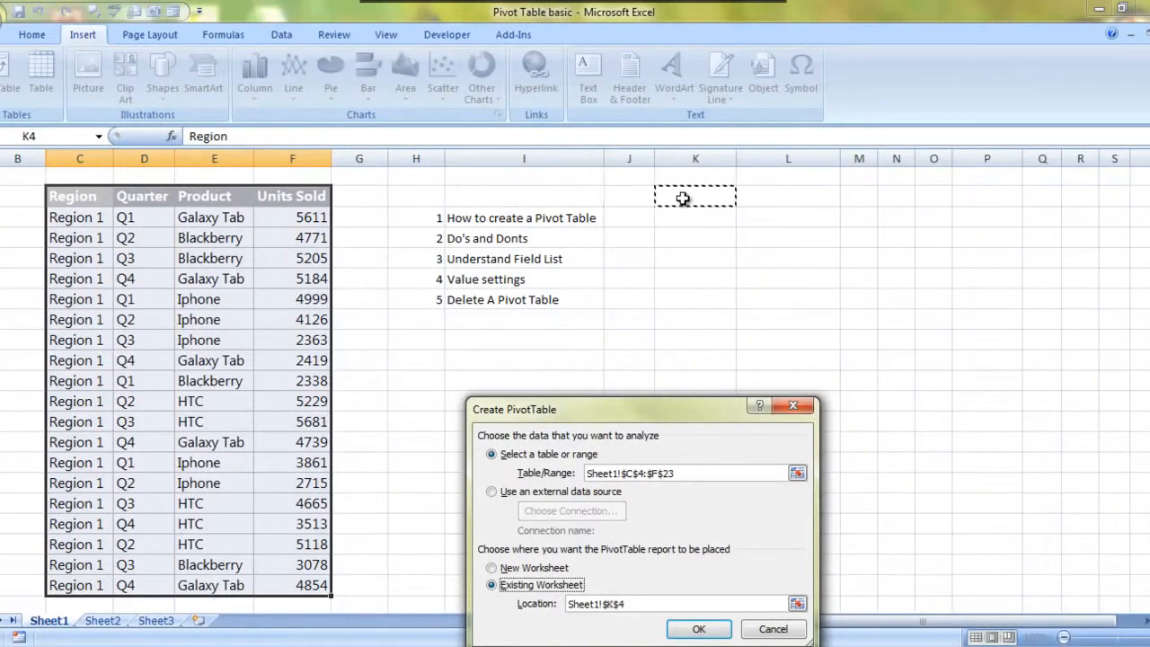
pyautogui.click(698, 629)
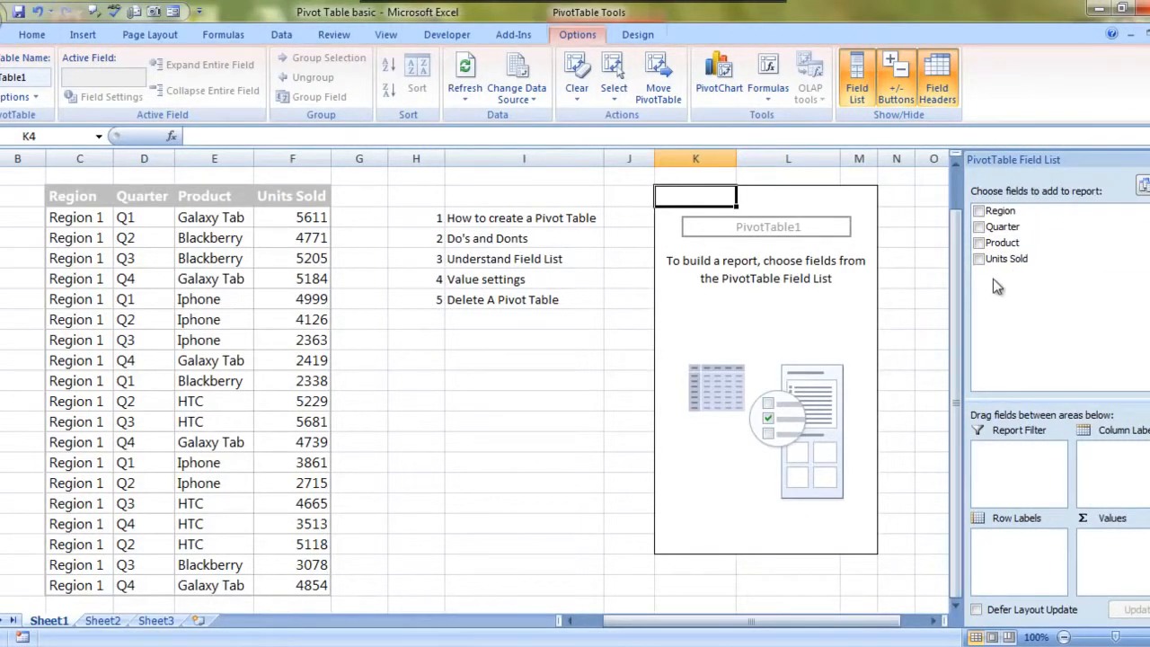
# Add Quarter to the pivot table's row labels and Units Sold to its values
pyautogui.click(979, 227)
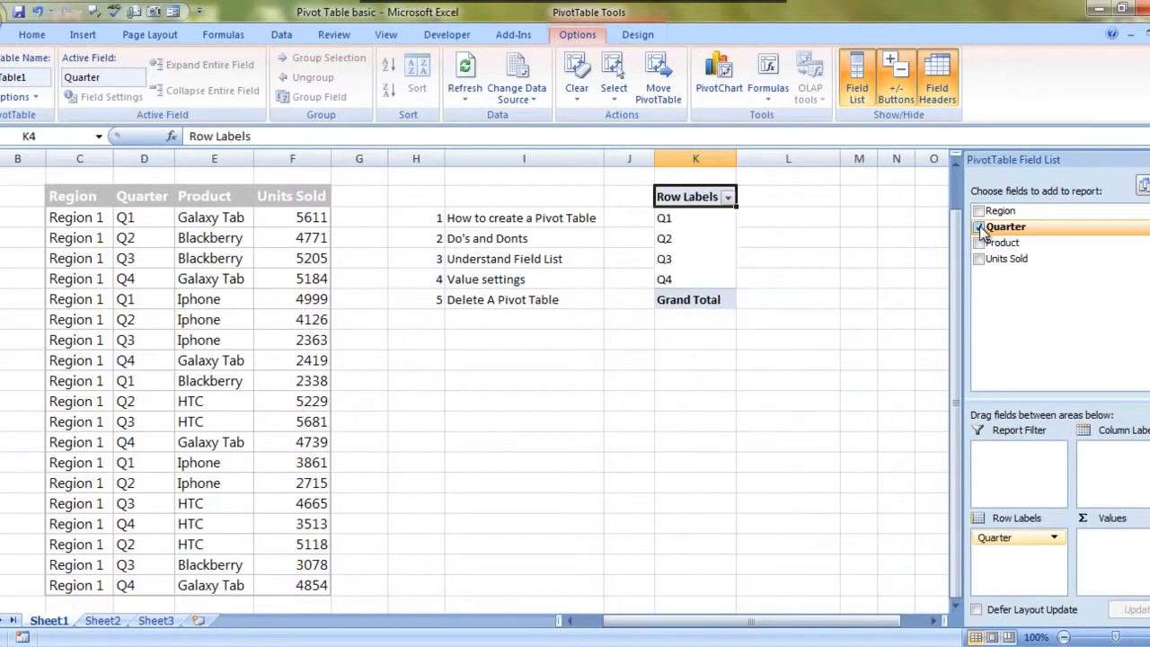
pyautogui.moveTo(989, 259); pyautogui.dragTo(1138, 575)
pyautogui.click(856, 396)
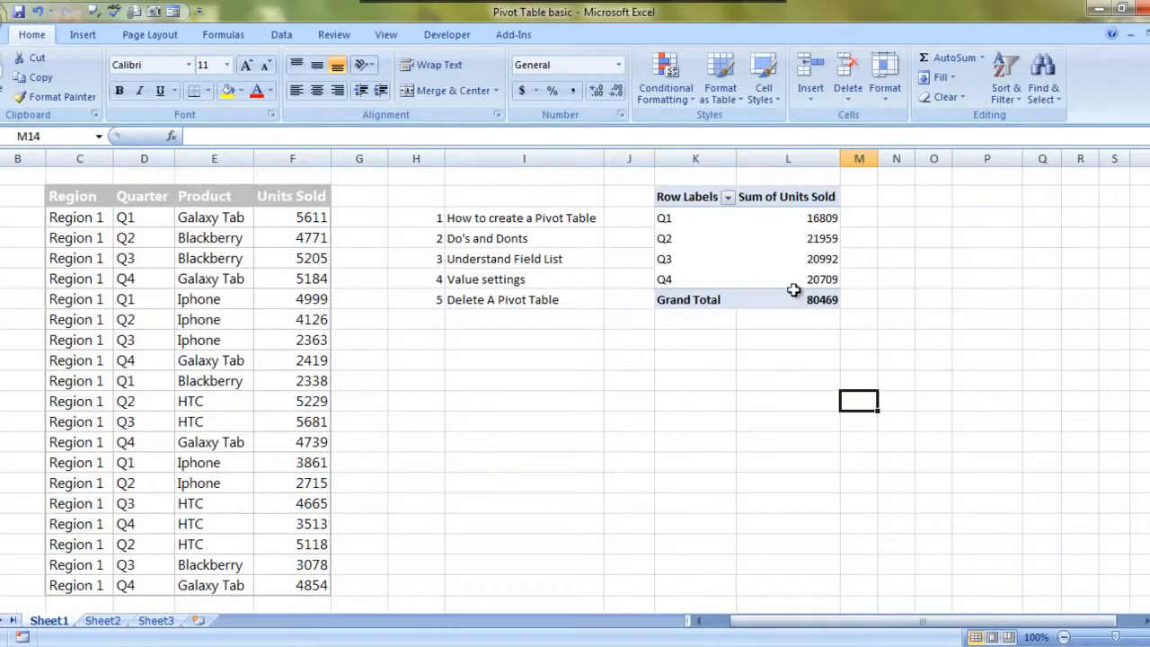
# Compare selecting cells inside and outside the pivot table to check when its field list is available
pyautogui.click(744, 245)
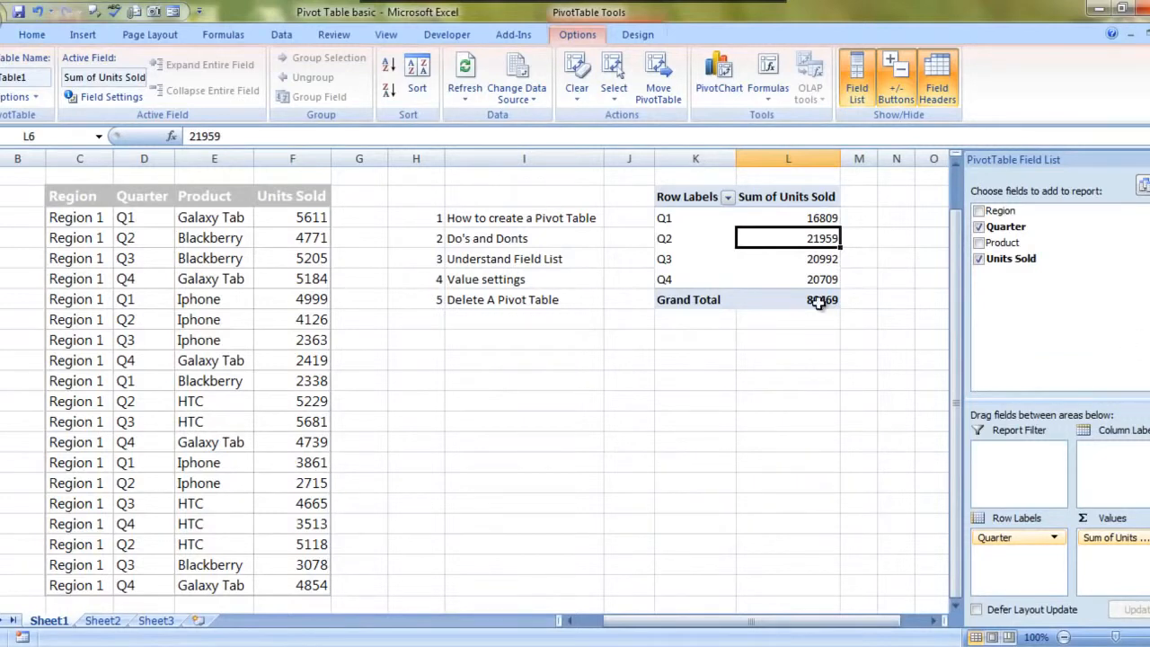
pyautogui.click(820, 404)
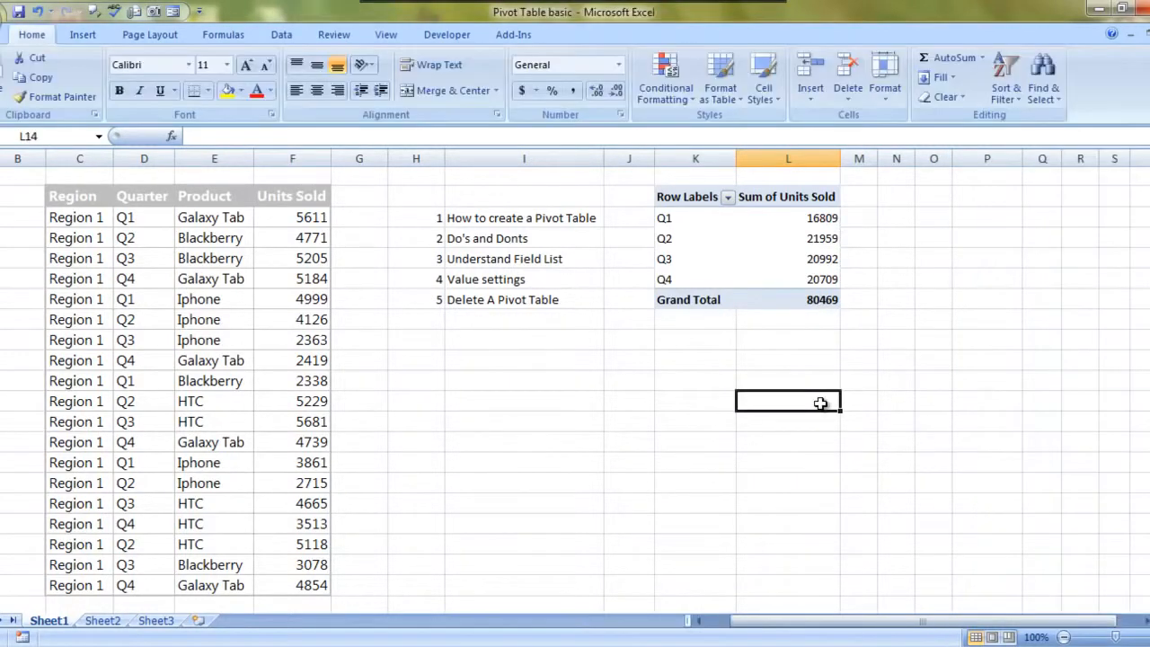
pyautogui.click(769, 238)
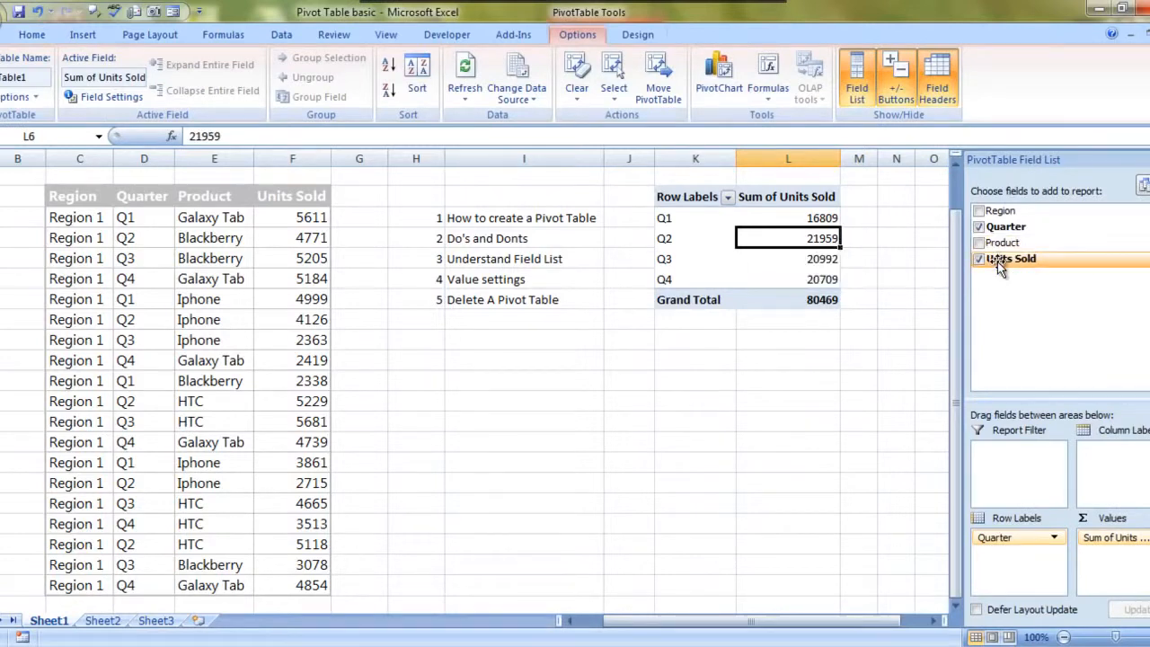
pyautogui.click(820, 404)
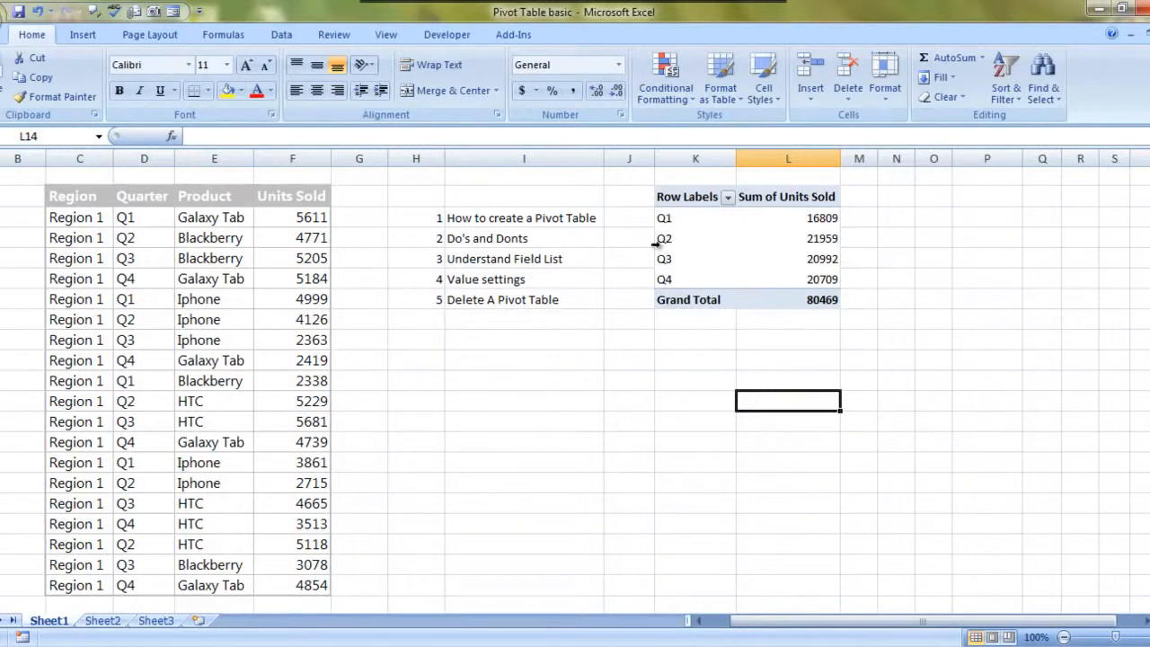
pyautogui.moveTo(795, 228)
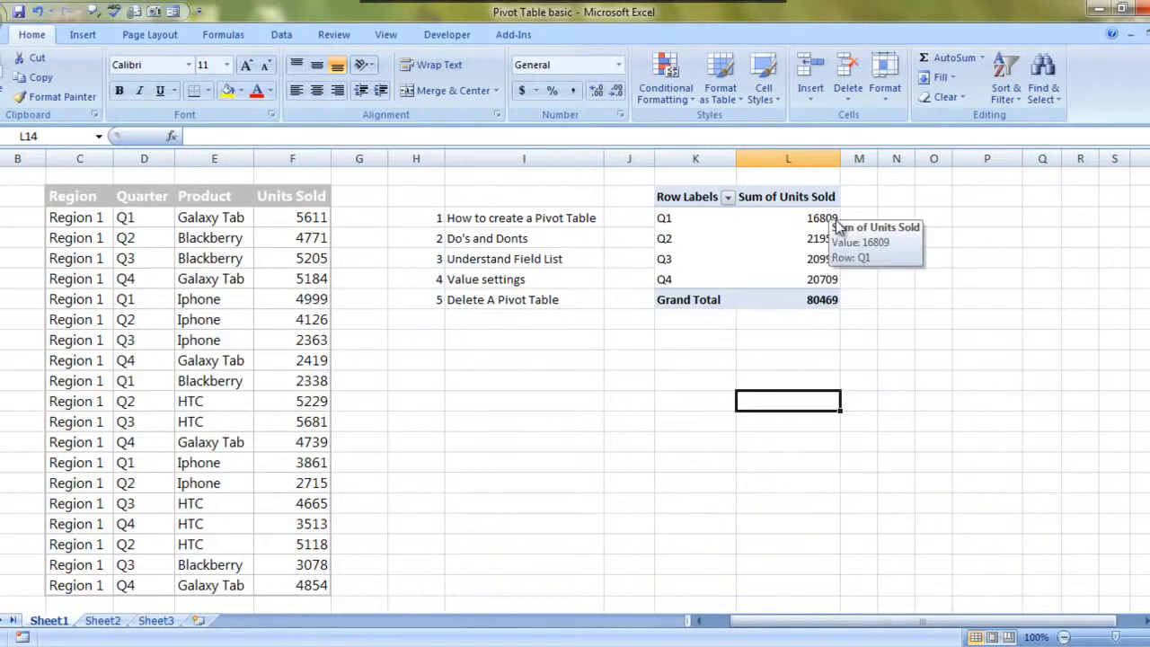
pyautogui.click(787, 225)
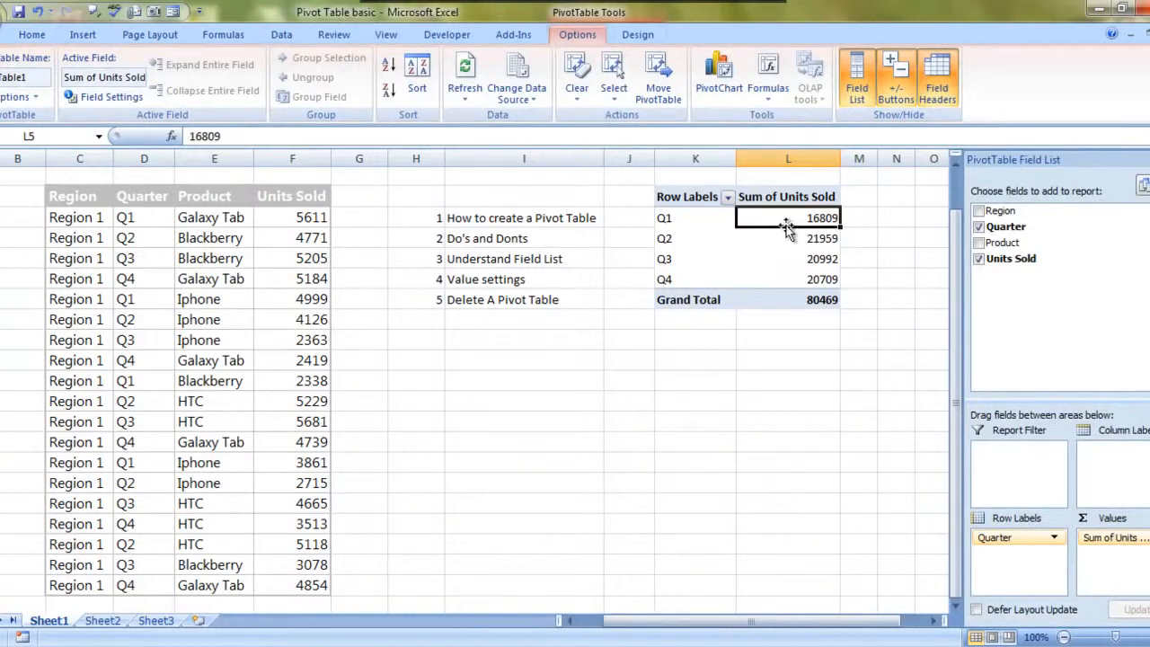
# Go to the Do's and Donts topic and inspect the source table's heading row and the rows above it
pyautogui.click(524, 238)
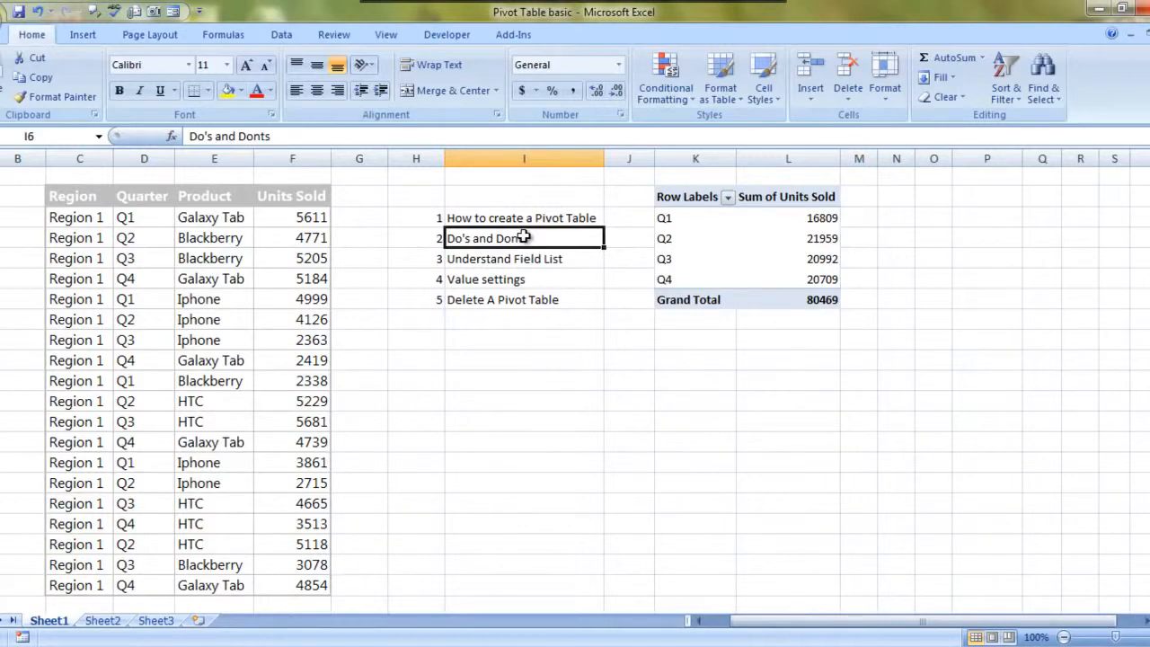
pyautogui.click(80, 196)
pyautogui.press('Right')
pyautogui.press('Right')
pyautogui.press('Up')
pyautogui.press('Up')
pyautogui.press('Down')
pyautogui.press('Down')
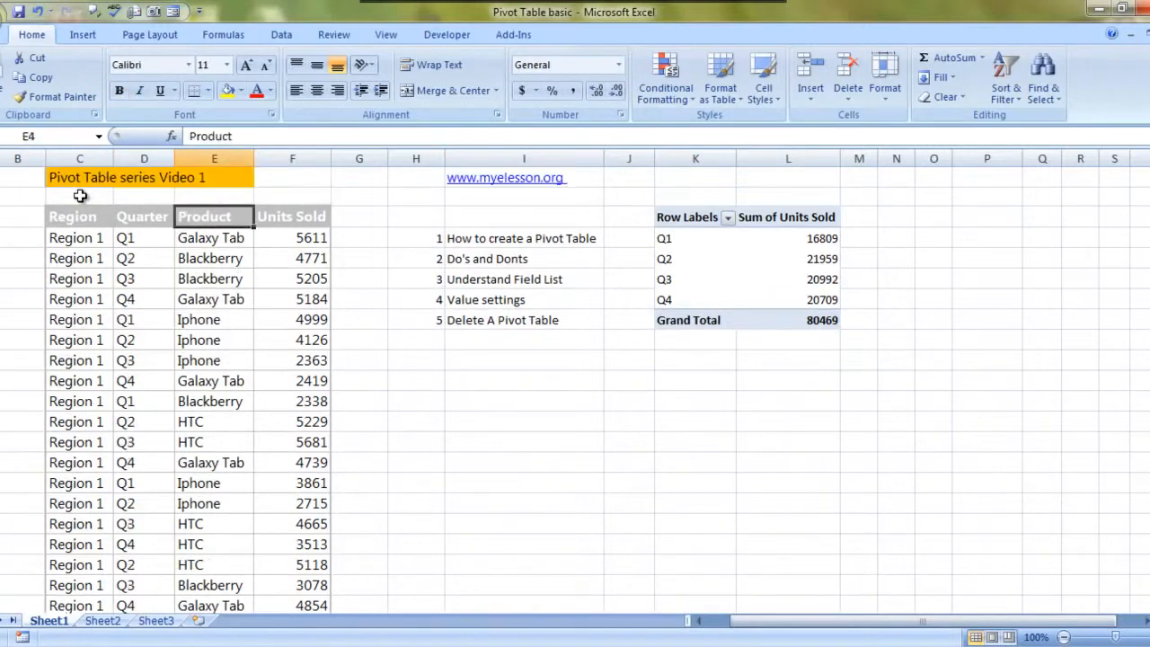
pyautogui.press('Down')
pyautogui.press('Left')
pyautogui.press('Left')
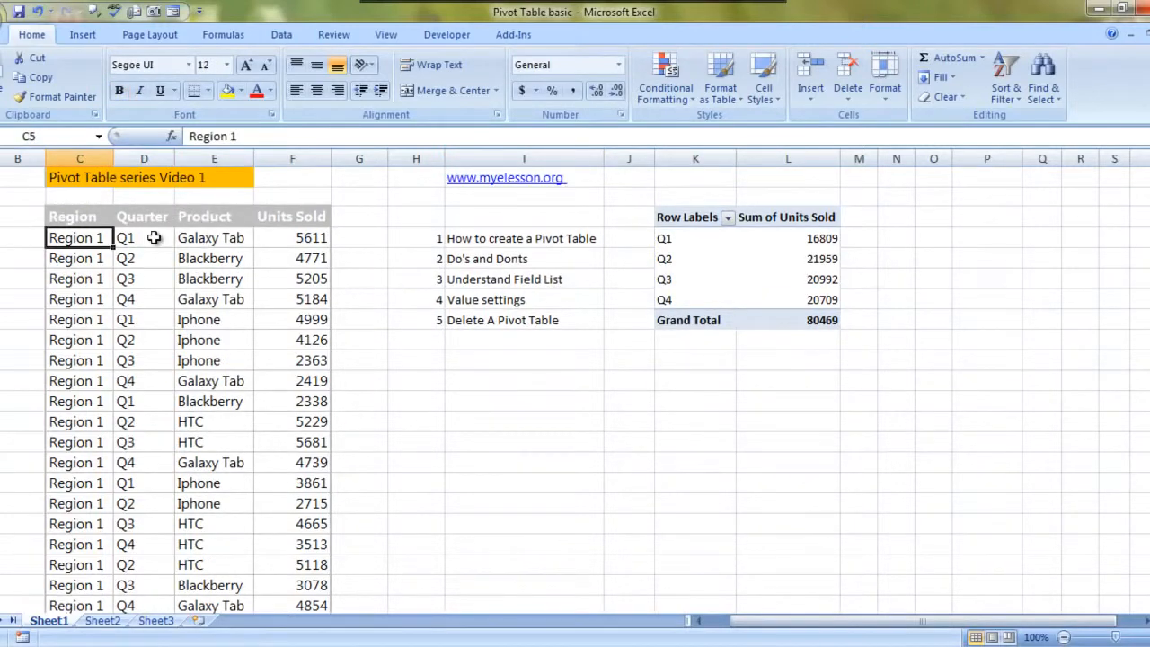
# Check the source table's headings from Region to Units Sold and the first entries in the Region column
pyautogui.click(86, 214)
pyautogui.press('Right')
pyautogui.press('Right')
pyautogui.press('Right')
pyautogui.press('Left')
pyautogui.press('Left')
pyautogui.press('Left')
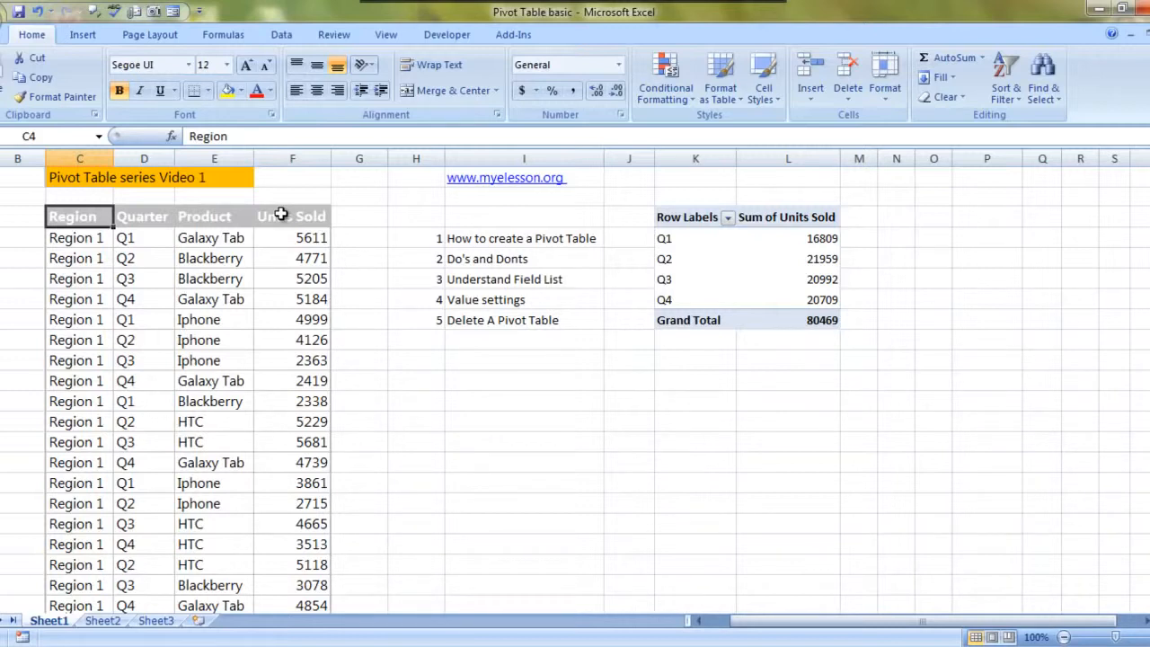
pyautogui.press('Down')
pyautogui.press('Down')
pyautogui.press('Down')
pyautogui.press('Down')
pyautogui.press('Down')
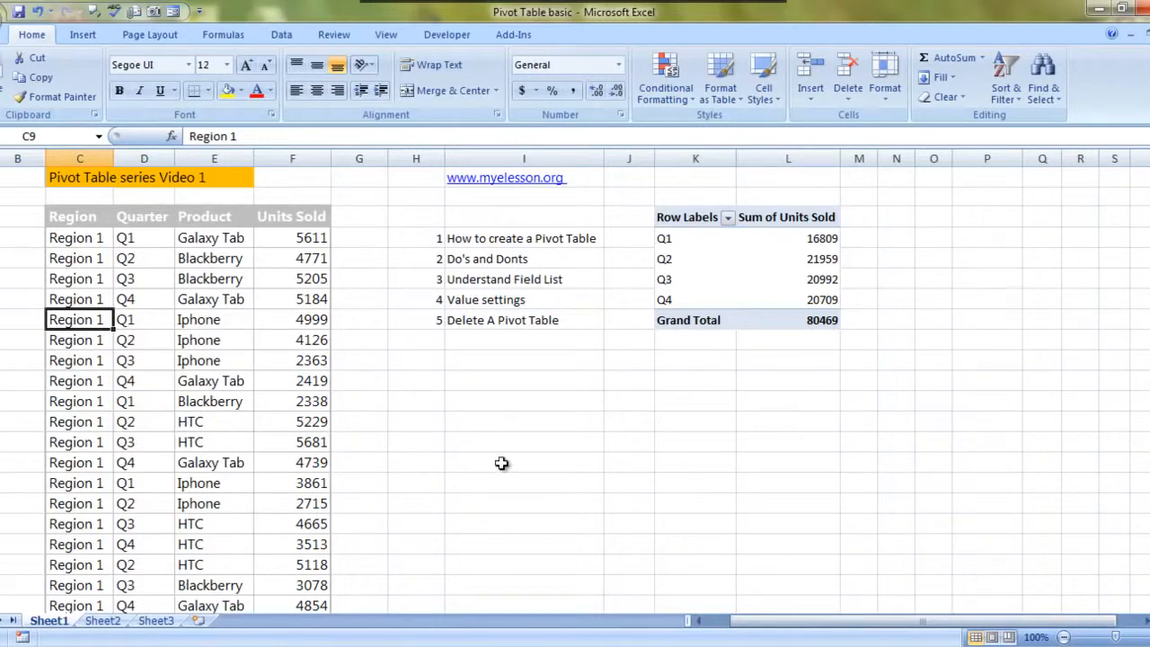
# Go to the Understand Field List topic and select a value in the pivot table to show its field list
pyautogui.click(550, 296)
pyautogui.click(550, 280)
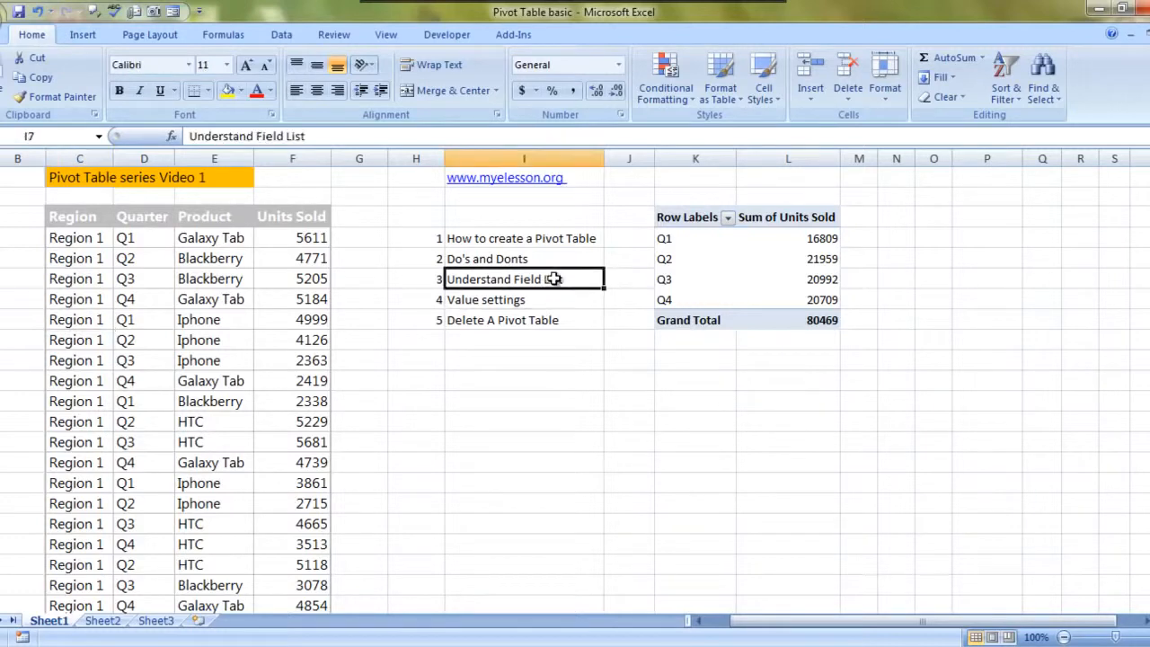
pyautogui.click(755, 267)
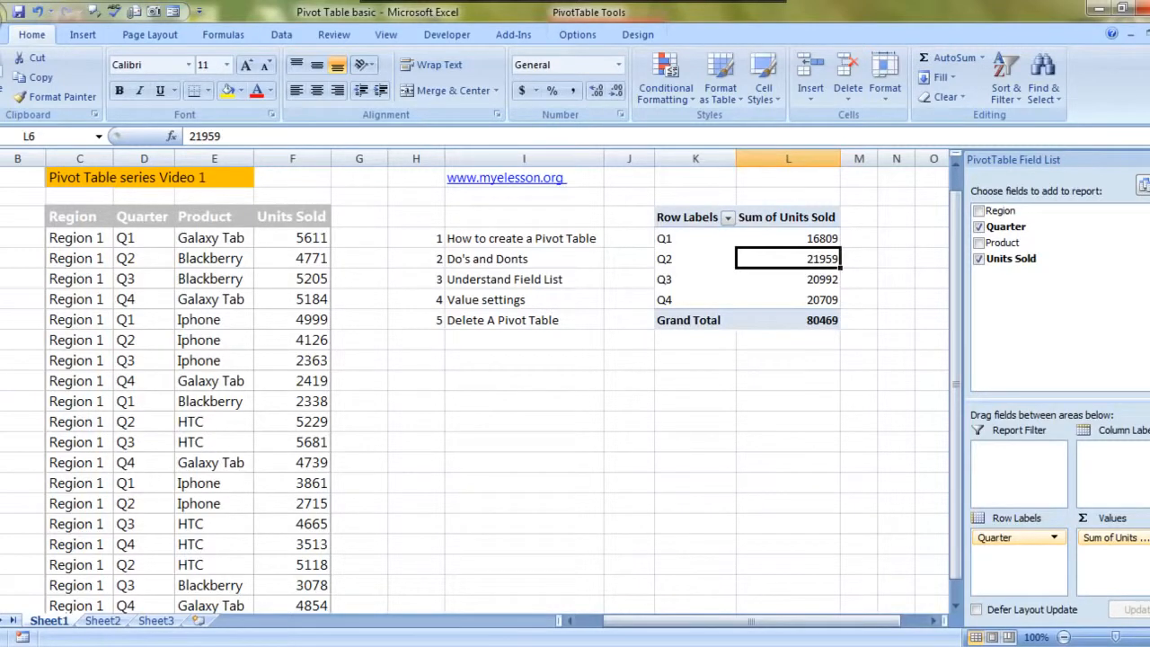
pyautogui.click(1009, 646)
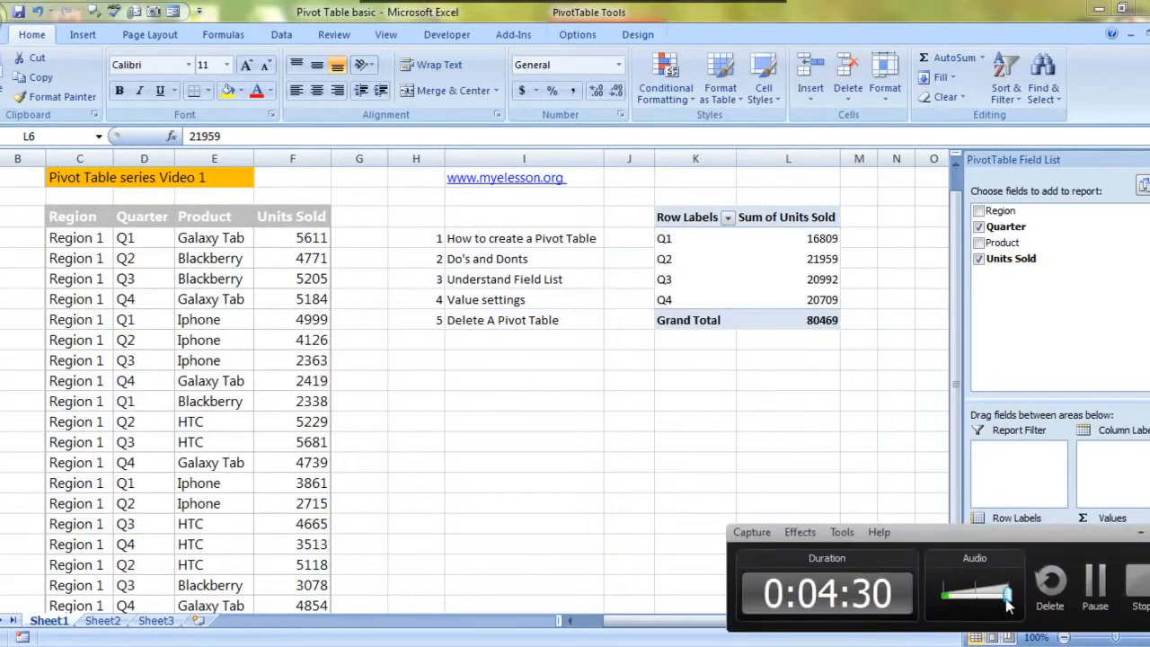
pyautogui.click(1096, 593)
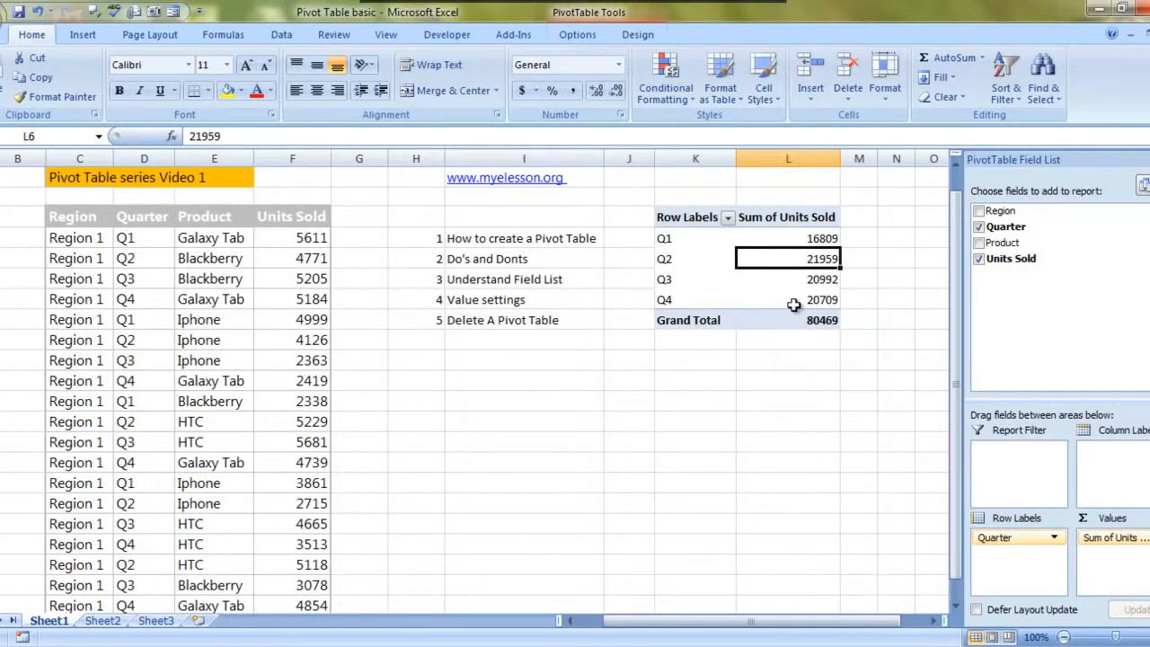
# Move the Quarter field from the pivot table's row labels to its column labels
pyautogui.moveTo(1021, 538); pyautogui.dragTo(1119, 466)
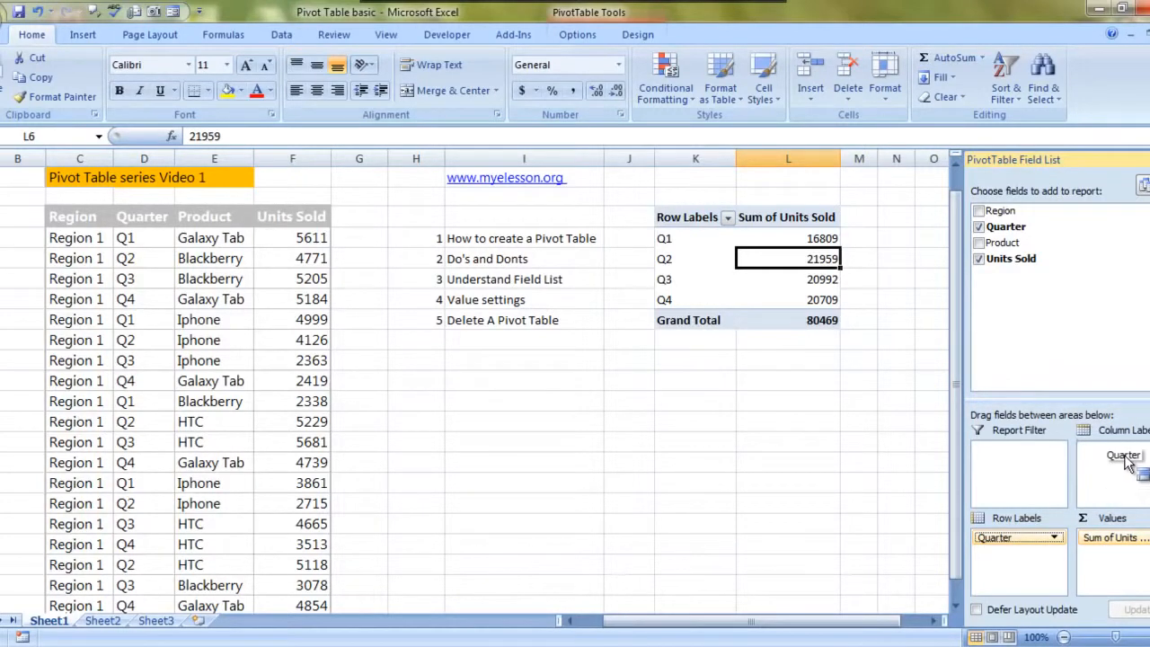
pyautogui.click(800, 377)
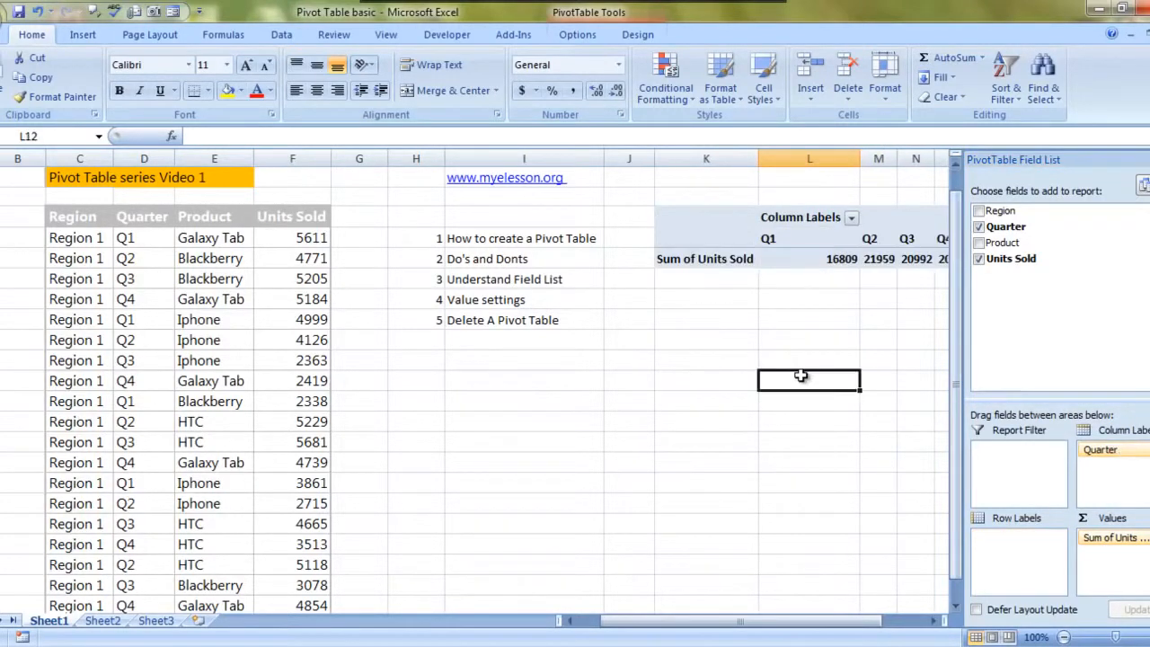
# Examine the pivot table's horizontal layout by going through the column headings Q1 to Q4
pyautogui.press('Right')
pyautogui.press('Right')
pyautogui.press('Right')
pyautogui.press('Right')
pyautogui.press('Right')
pyautogui.press('Right')
pyautogui.press('Right')
pyautogui.press('Right')
pyautogui.press('Right')
pyautogui.press('Right')
pyautogui.press('Right')
pyautogui.press('Right')
pyautogui.press('Right')
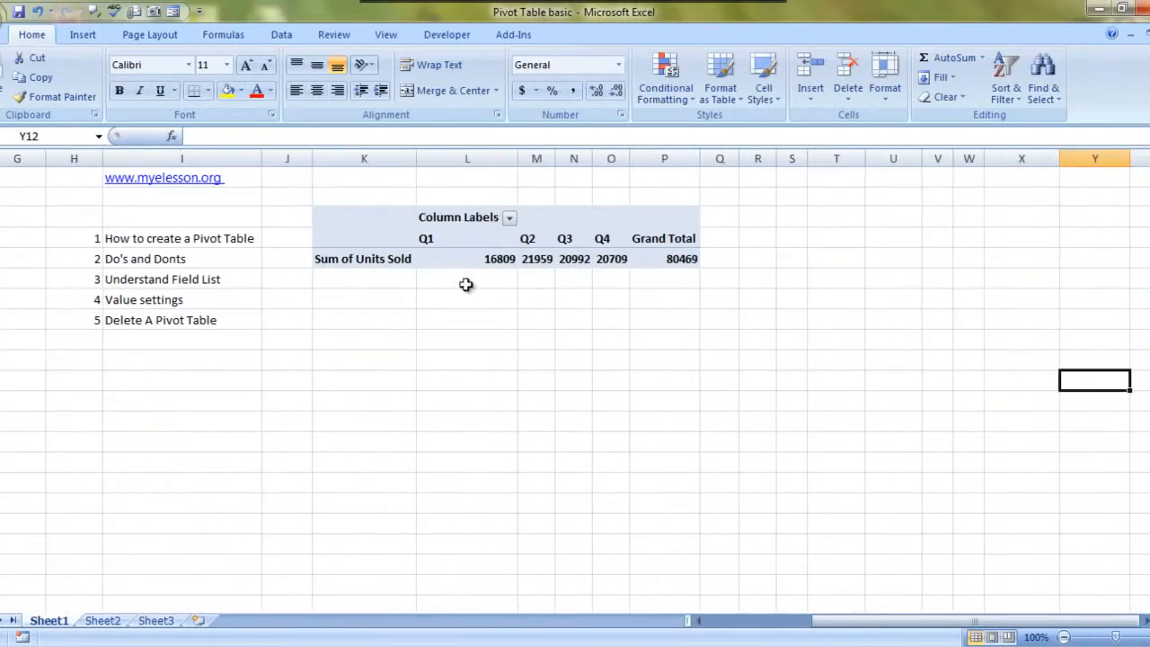
pyautogui.click(427, 239)
pyautogui.press('Right')
pyautogui.press('Right')
pyautogui.press('Right')
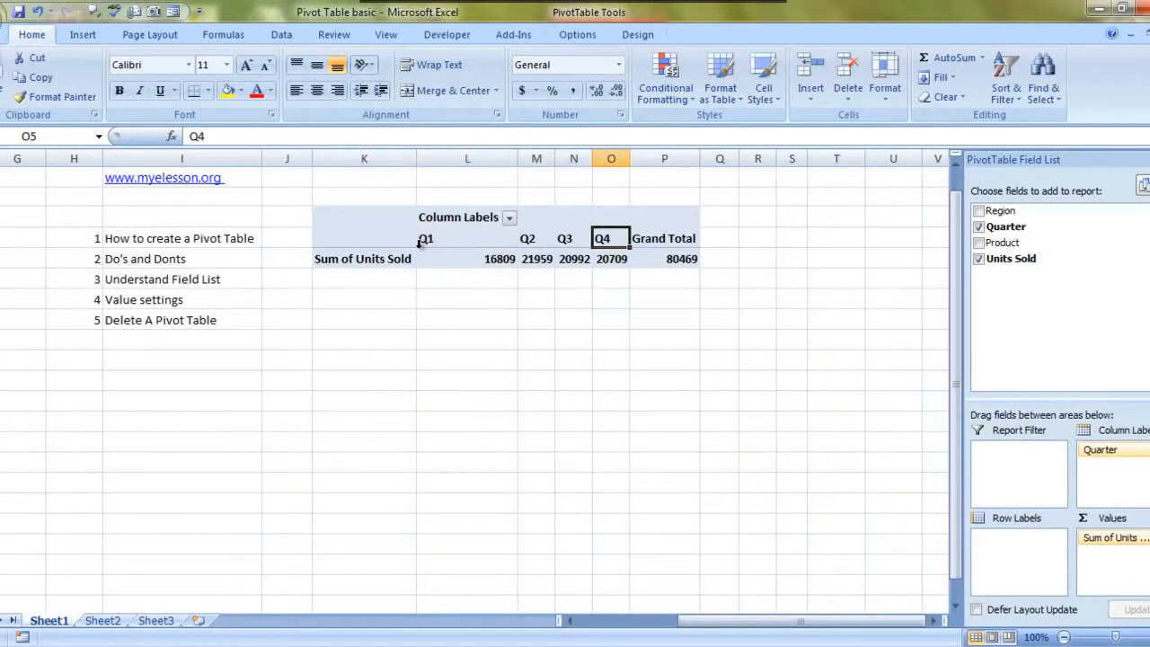
pyautogui.click(531, 241)
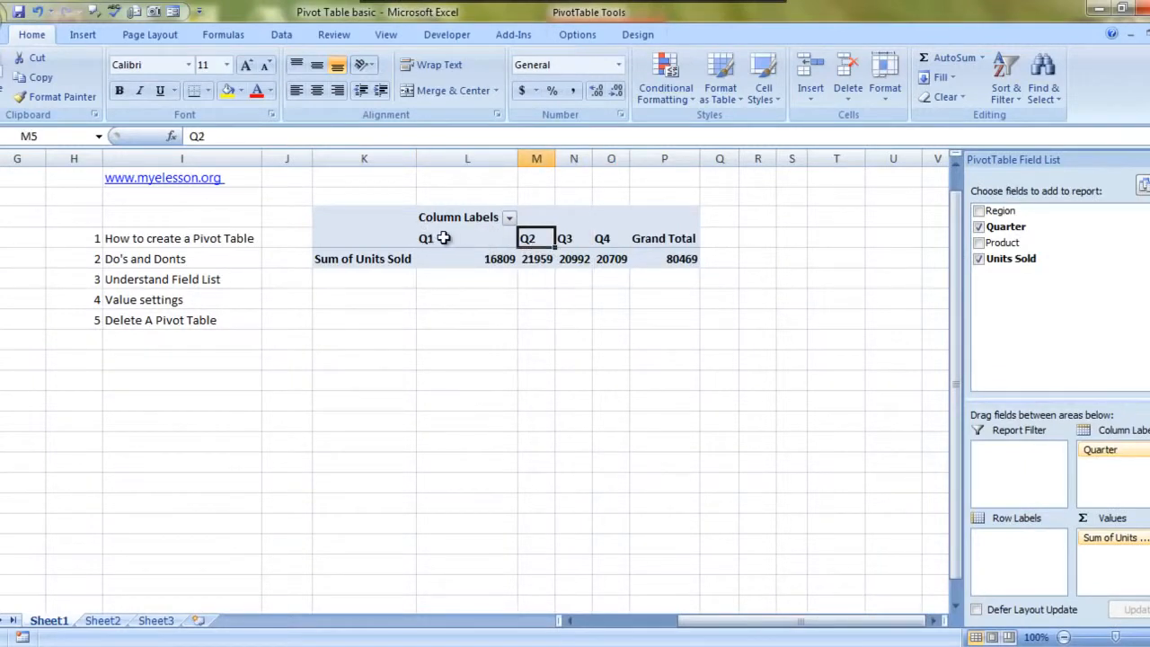
pyautogui.click(439, 239)
pyautogui.click(530, 240)
pyautogui.click(568, 240)
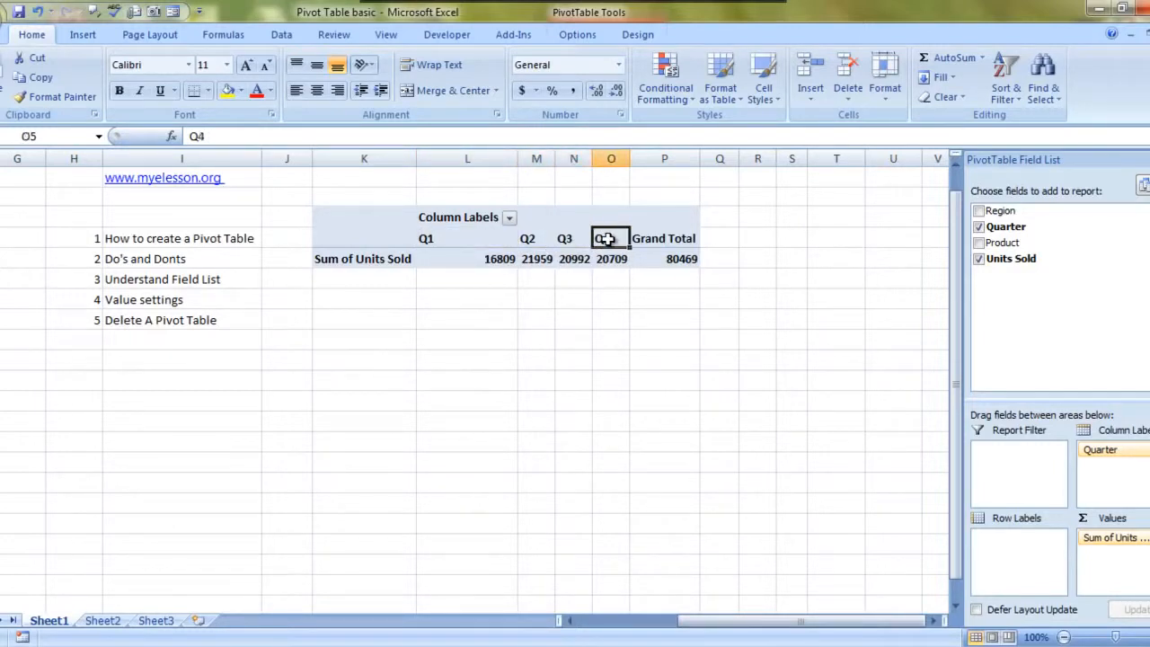
pyautogui.click(606, 239)
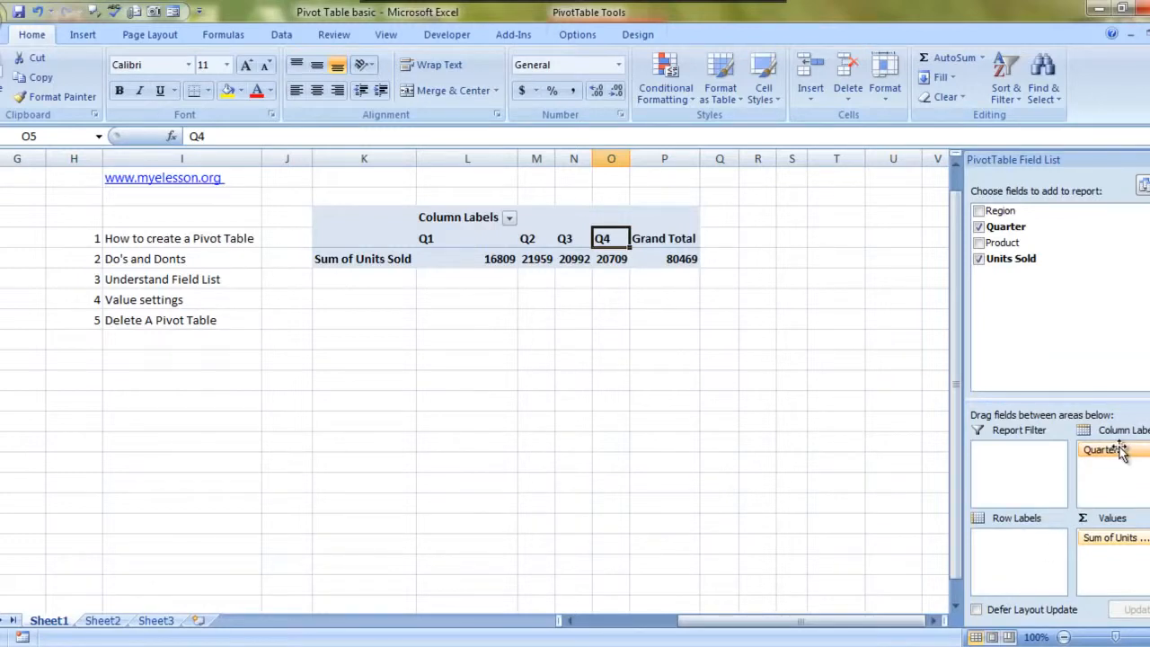
# Move the Quarter field back to the pivot table's row labels and return to the start of the sheet
pyautogui.moveTo(1121, 452); pyautogui.dragTo(1013, 565)
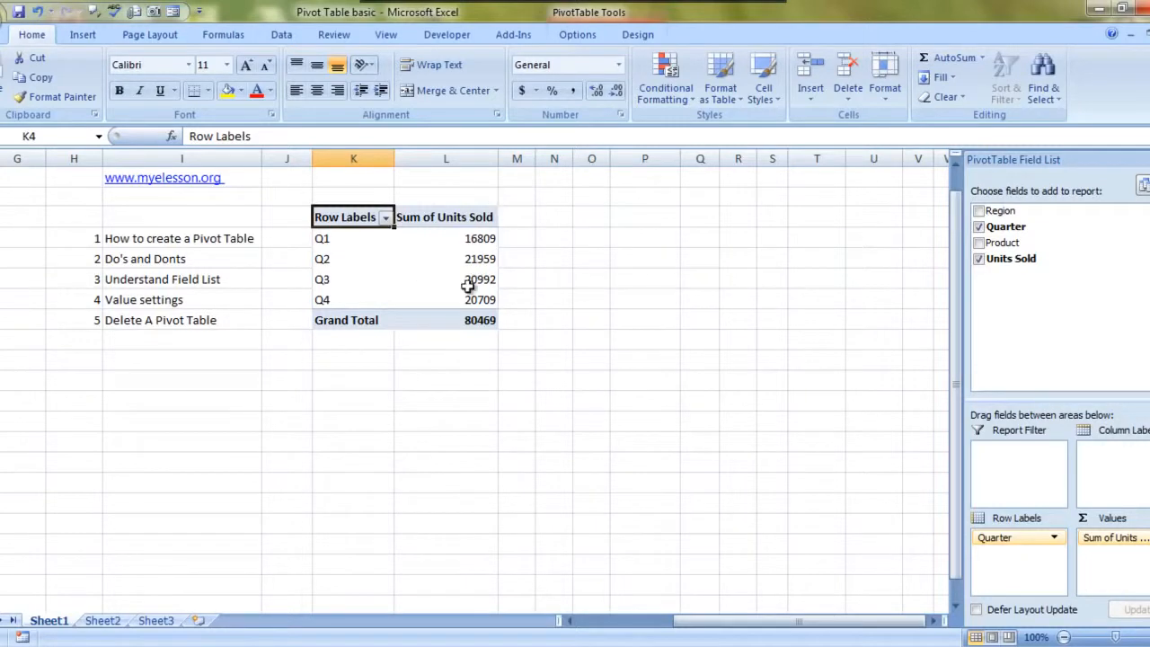
pyautogui.moveTo(468, 285)
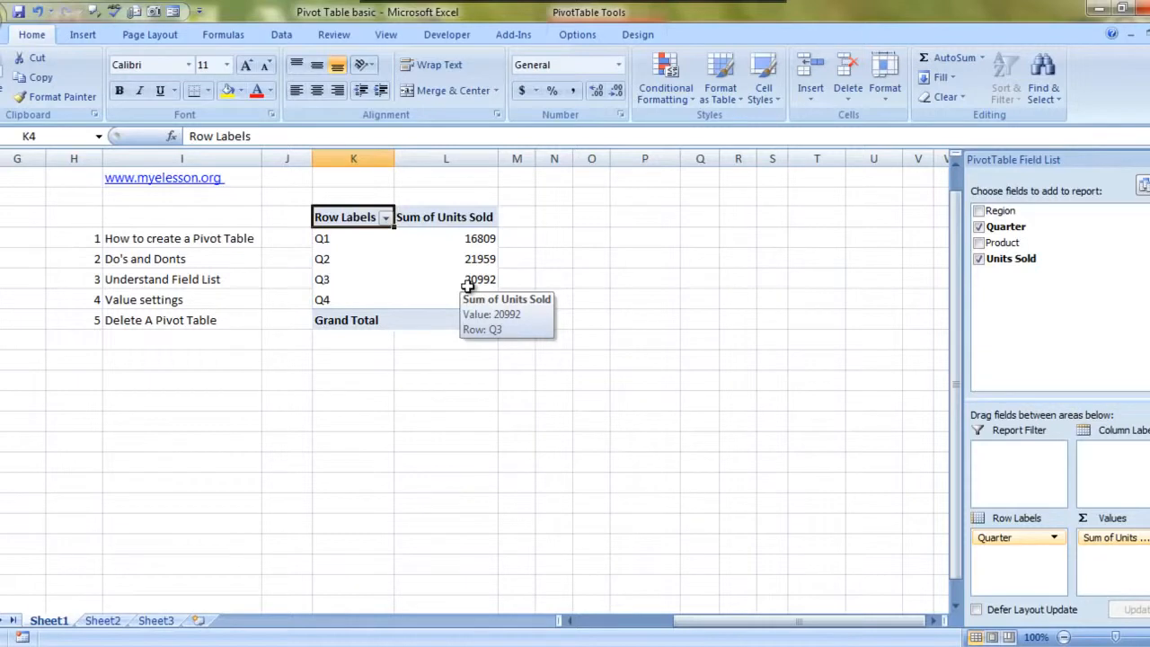
pyautogui.press('Left')
pyautogui.press('Left')
pyautogui.press('Left')
pyautogui.press('Left')
pyautogui.press('Left')
pyautogui.press('Left')
pyautogui.press('Left')
pyautogui.press('Left')
pyautogui.press('Left')
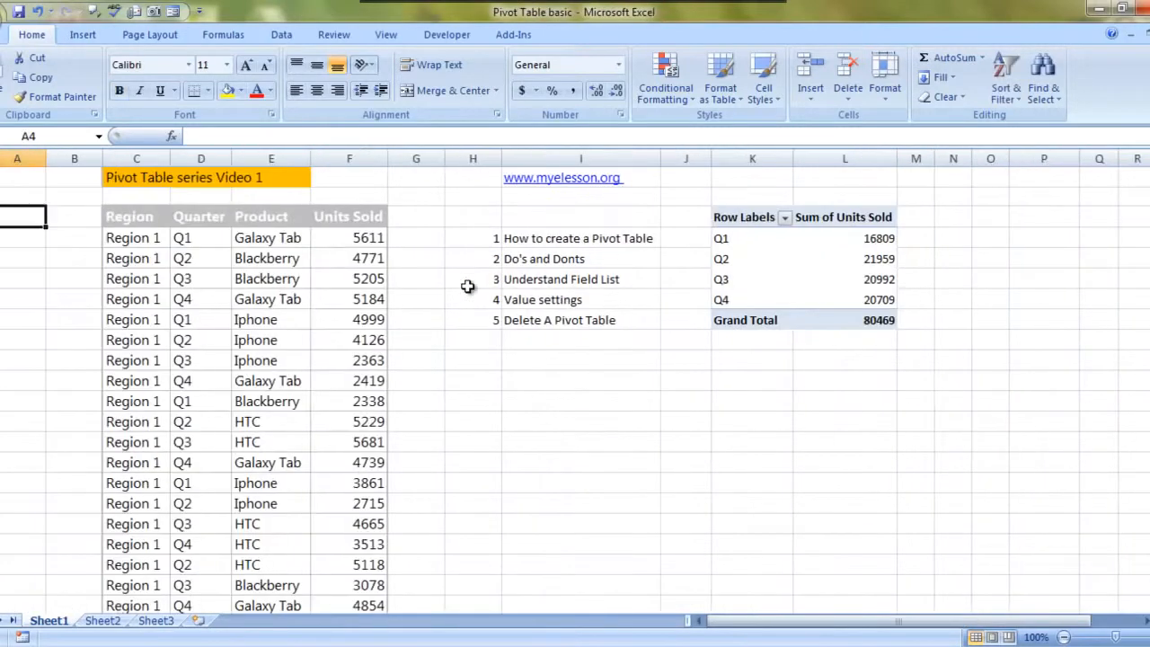
# Open the value field settings for Sum of Units Sold in the pivot table
pyautogui.click(772, 261)
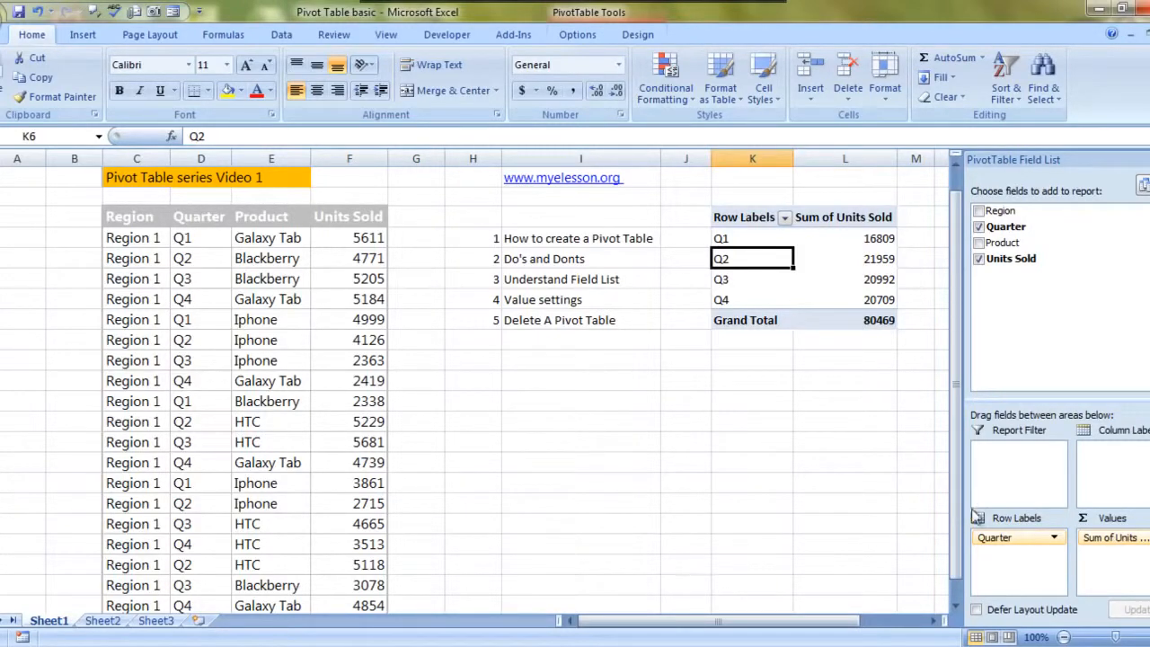
pyautogui.click(879, 240)
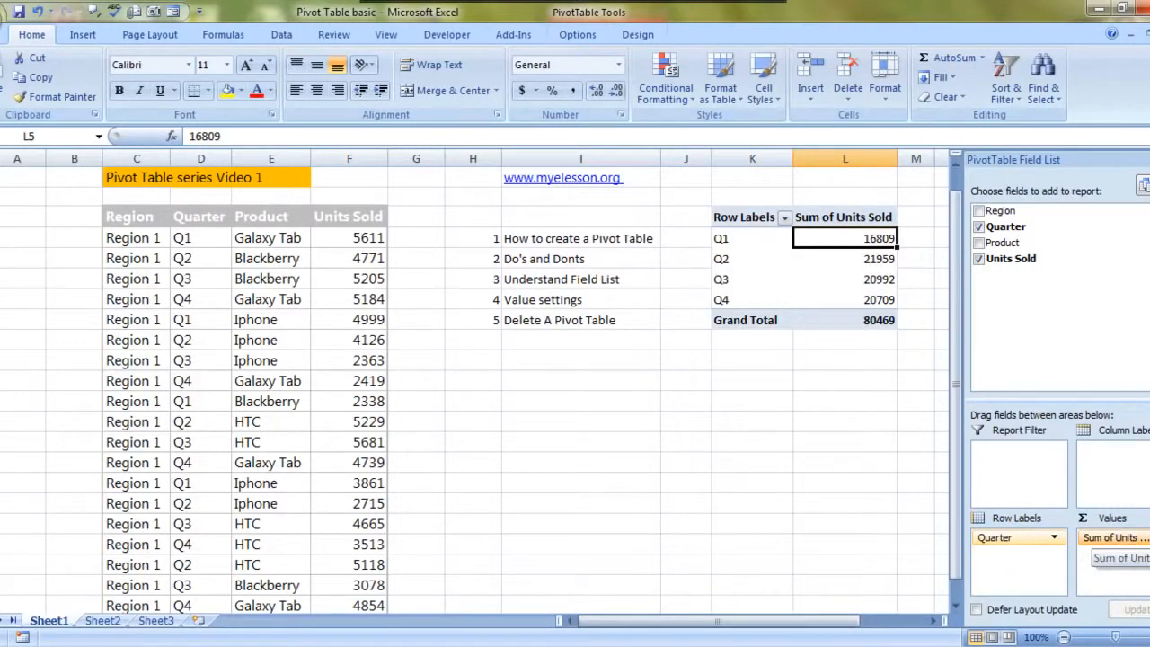
pyautogui.click(1114, 537)
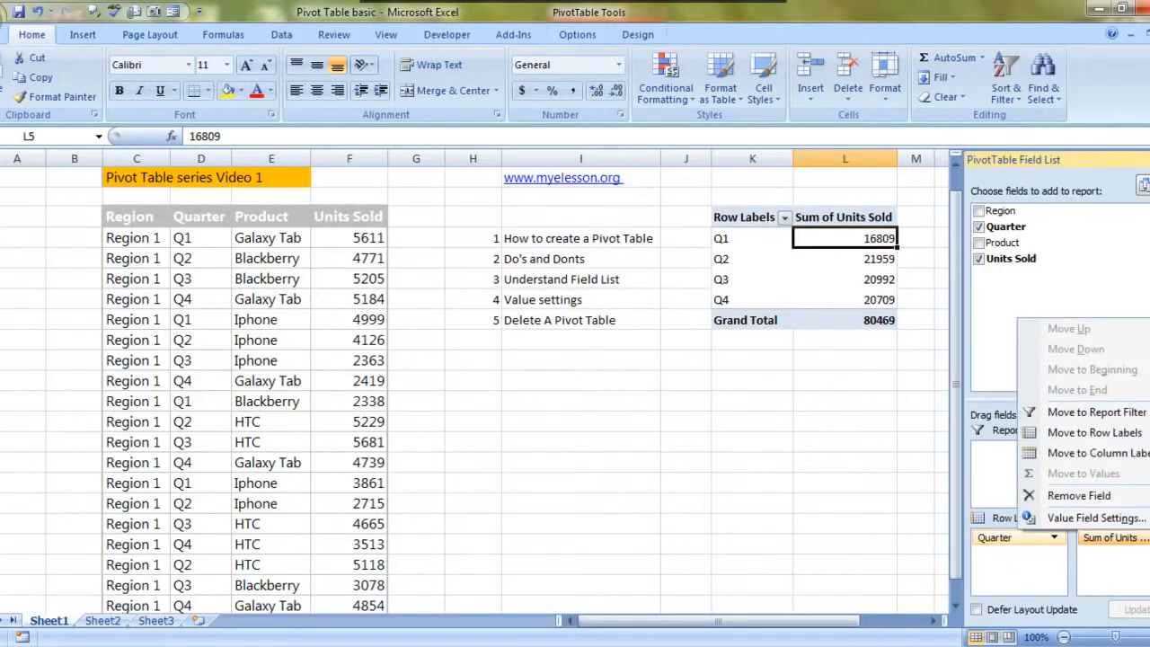
pyautogui.click(1125, 526)
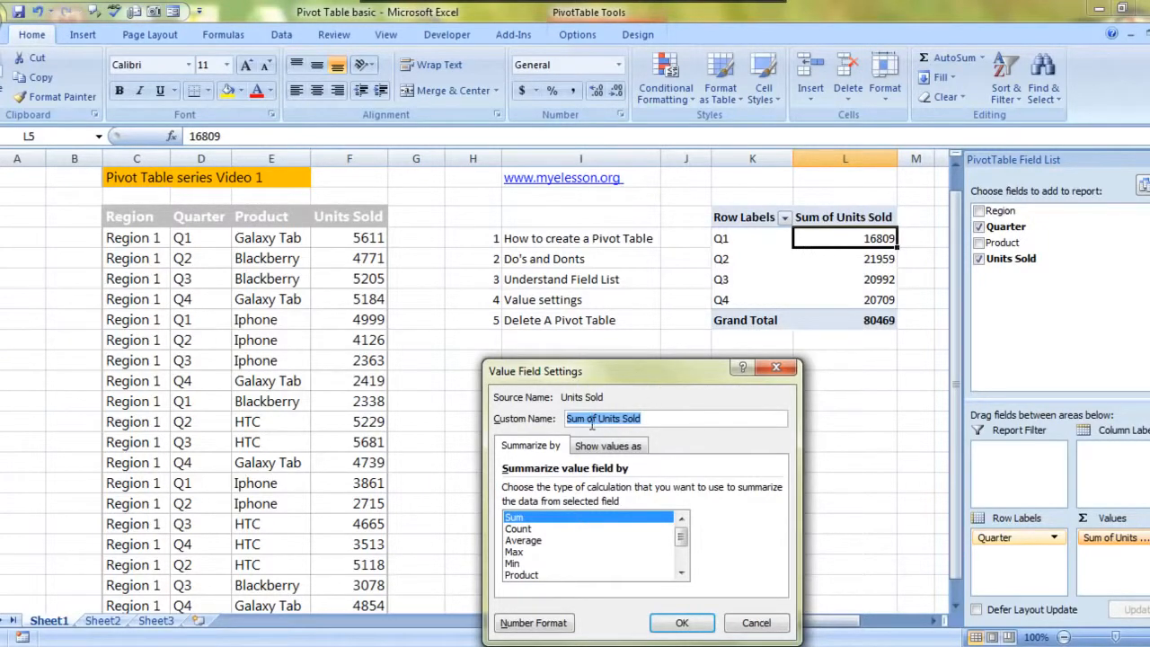
pyautogui.click(598, 421)
pyautogui.click(599, 419)
pyautogui.press('BackSpace')
pyautogui.press('BackSpace')
pyautogui.press('BackSpace')
pyautogui.press('BackSpace')
pyautogui.press('BackSpace')
pyautogui.press('BackSpace')
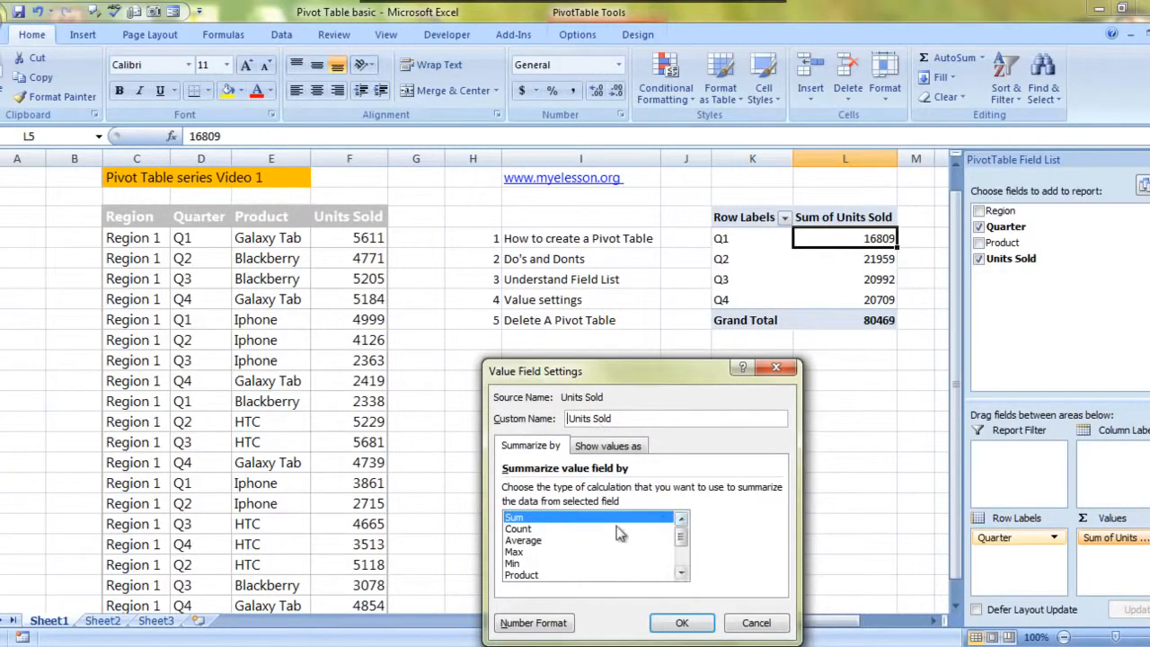
pyautogui.click(530, 519)
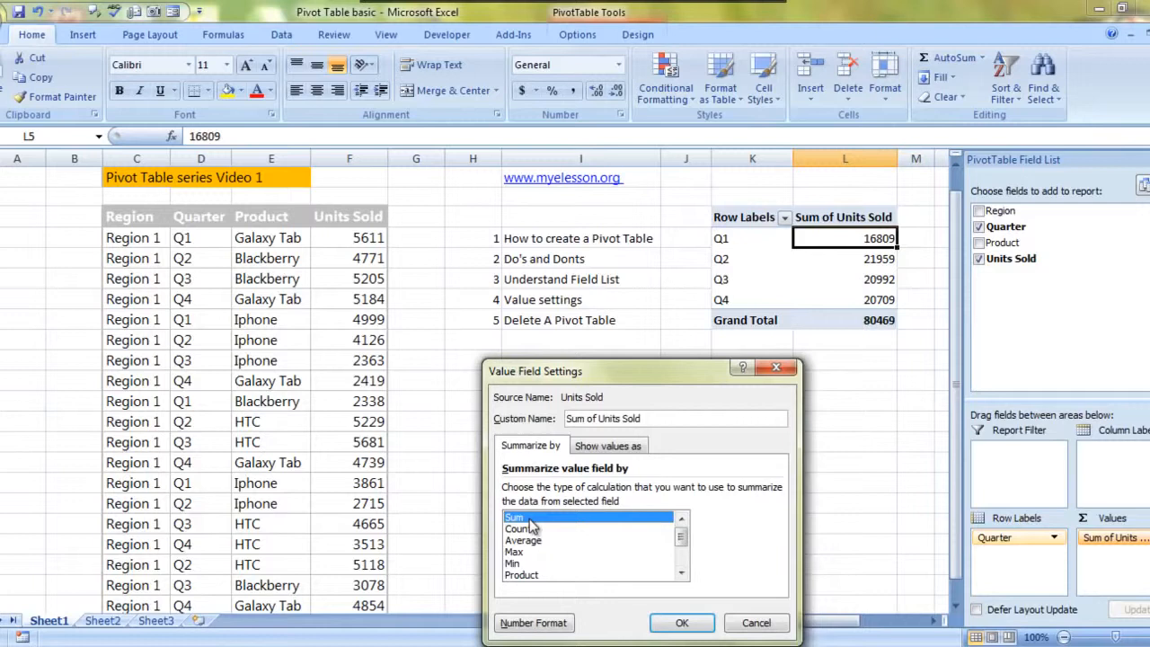
# Shorten the value field's custom name to "Units Sold" with a leading space and apply it to the pivot table
pyautogui.click(600, 418)
pyautogui.press('BackSpace')
pyautogui.press('BackSpace')
pyautogui.press('BackSpace')
pyautogui.press('BackSpace')
pyautogui.press('BackSpace')
pyautogui.press('BackSpace')
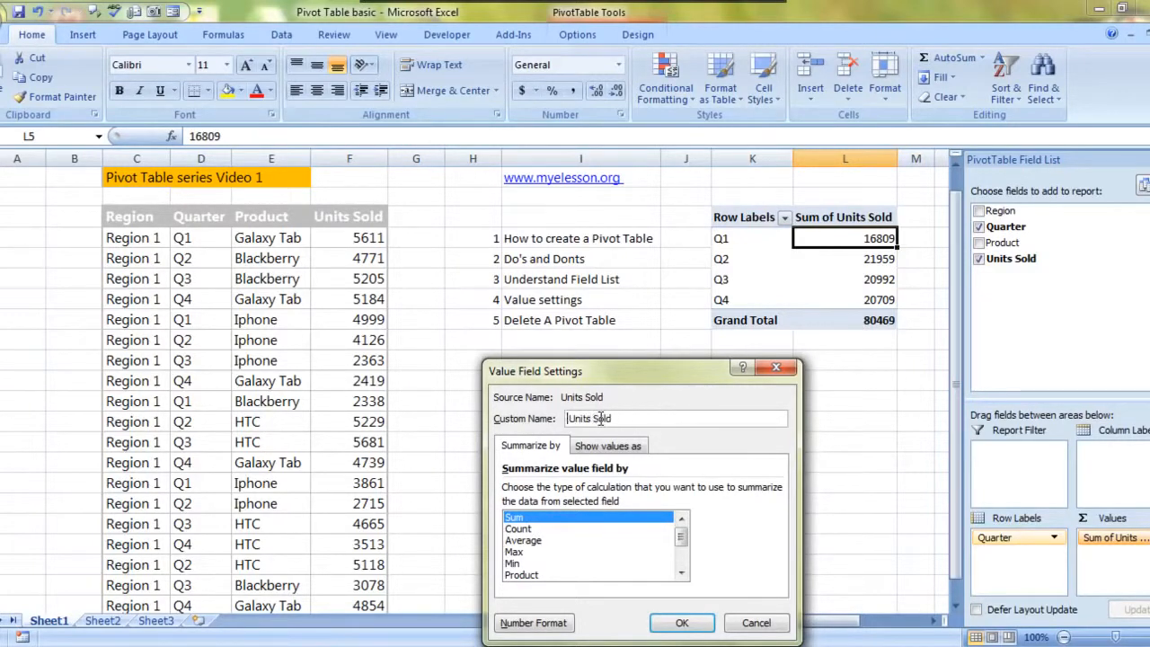
pyautogui.click(680, 621)
pyautogui.click(817, 463)
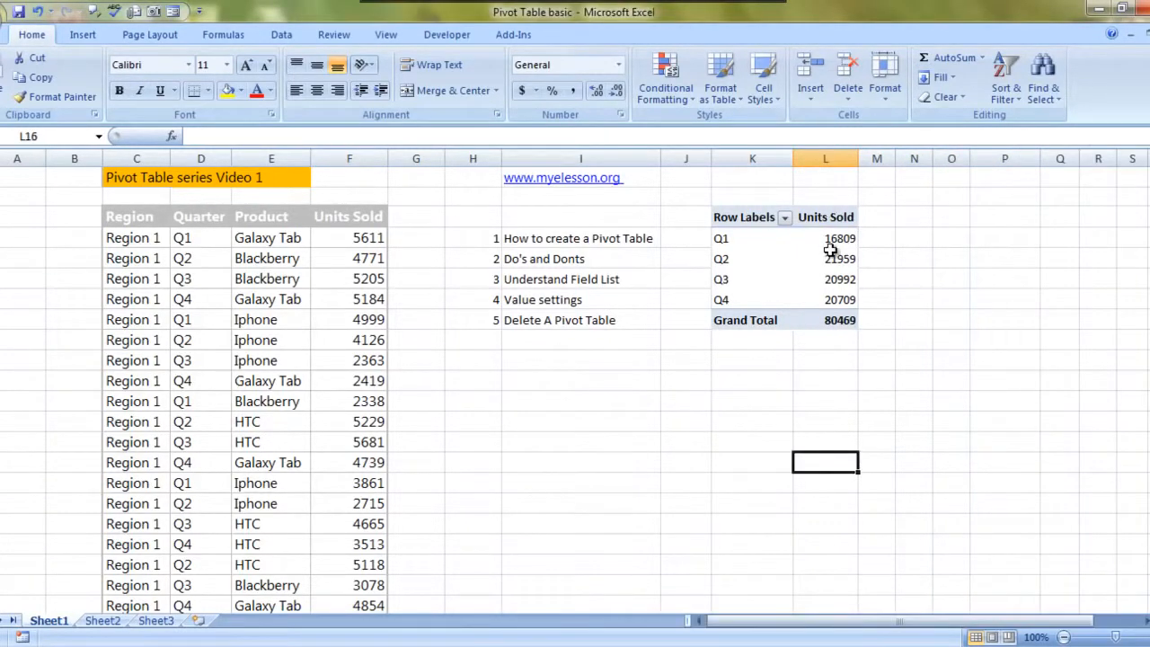
# Summarize the pivot table's Units Sold value field by Count
pyautogui.click(827, 240)
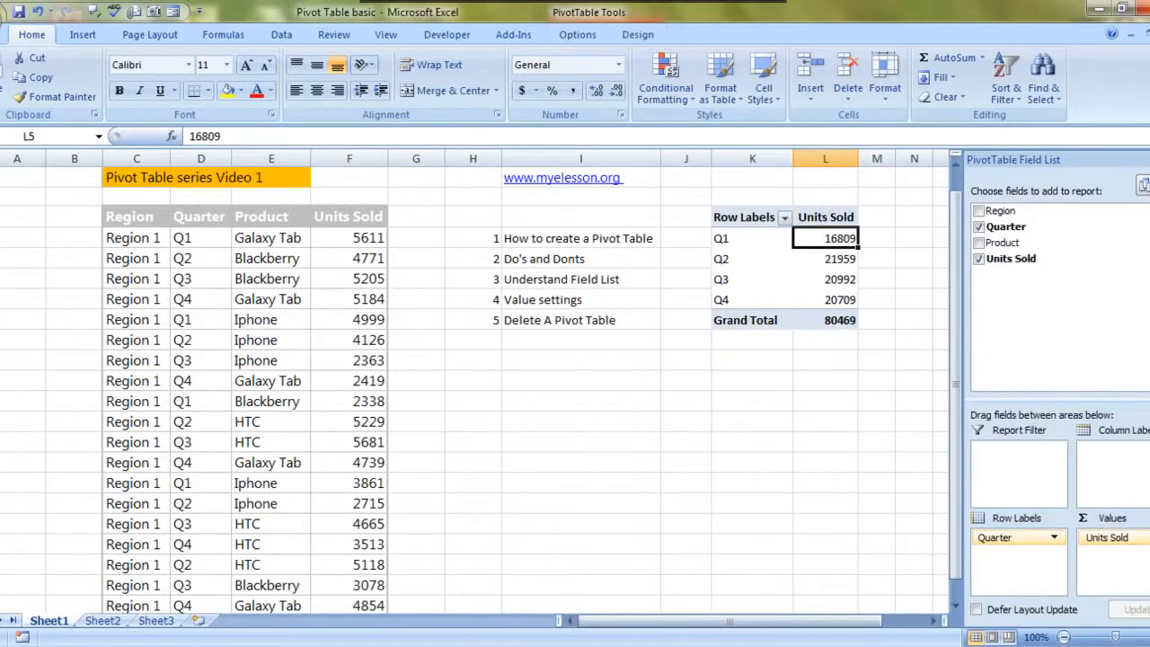
pyautogui.click(1128, 537)
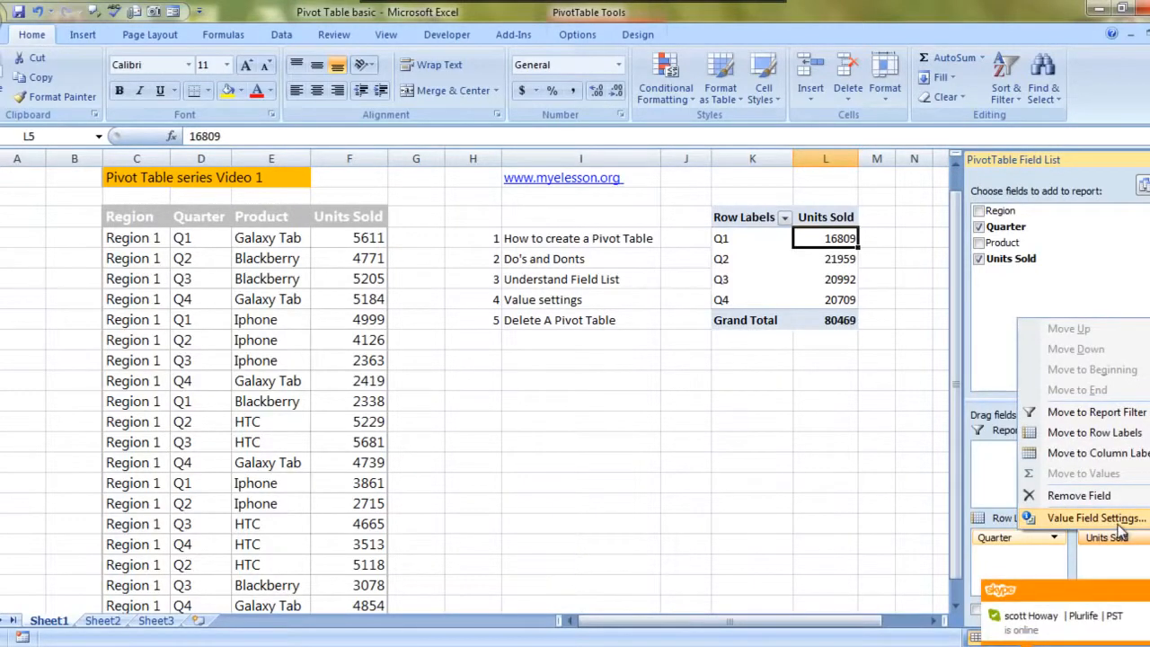
pyautogui.click(1114, 521)
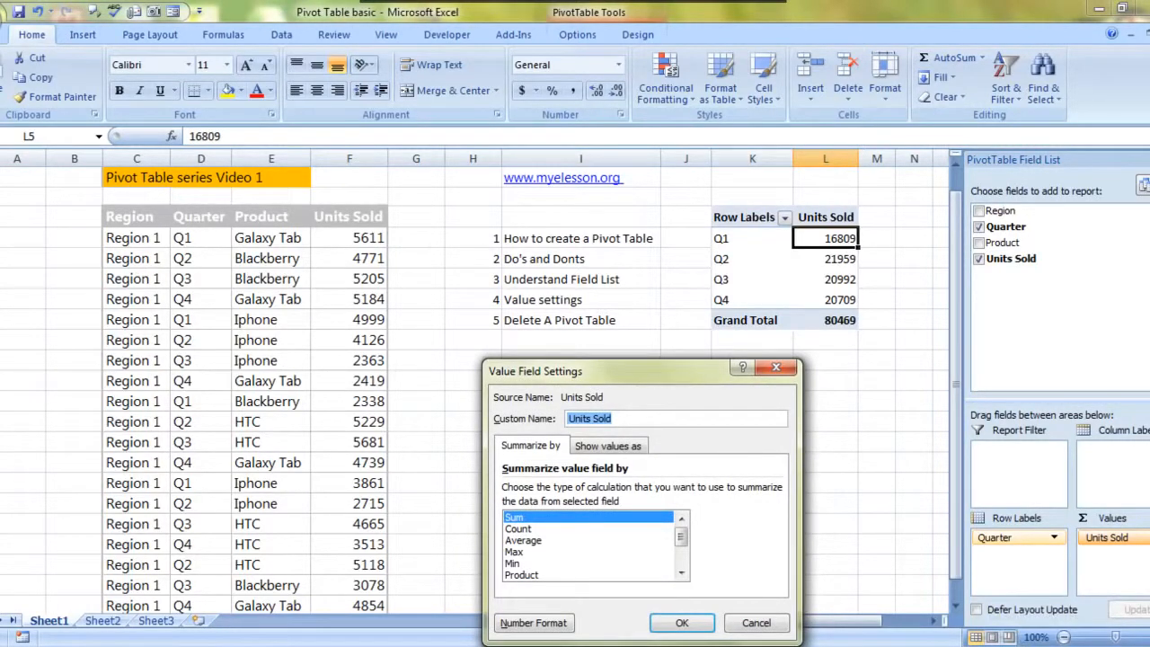
pyautogui.click(529, 530)
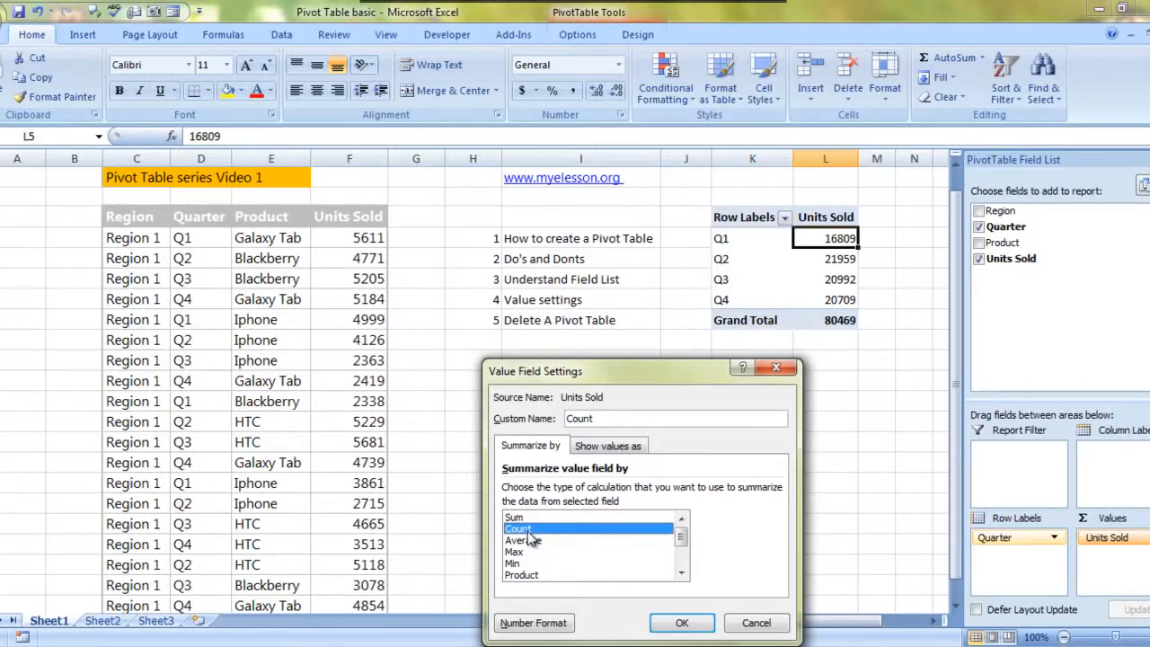
pyautogui.click(682, 623)
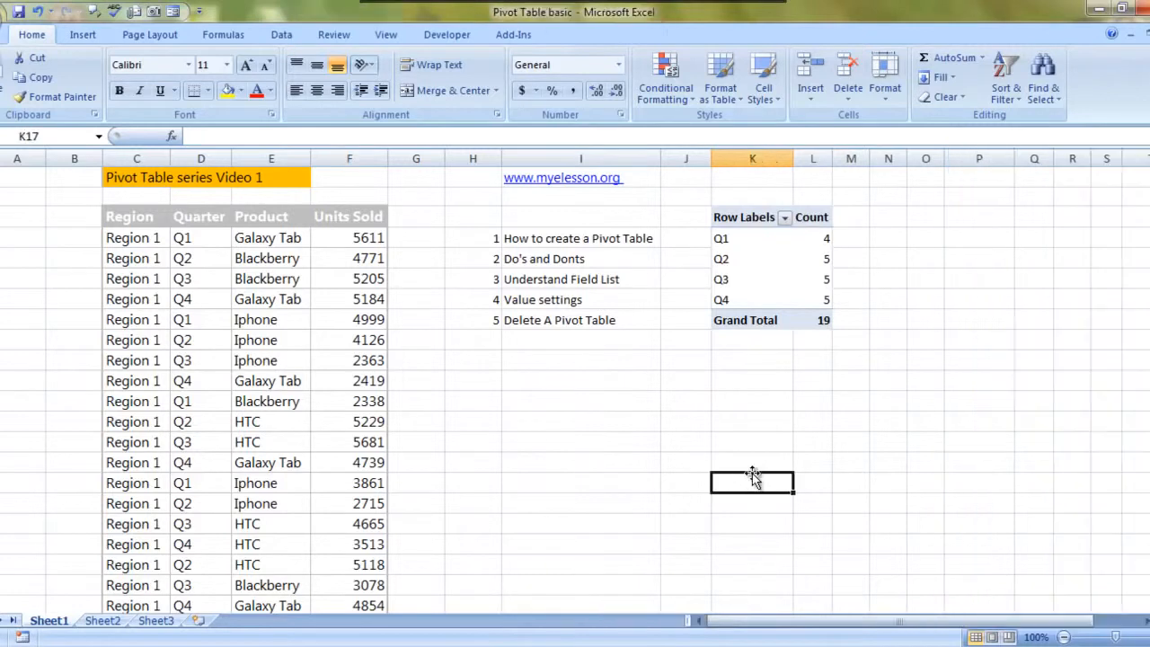
# Review the counts for Q1 to Q4 in the pivot table and compare them with the source table's Quarter column
pyautogui.press('Right')
pyautogui.press('Down')
pyautogui.press('Down')
pyautogui.press('Down')
pyautogui.press('Up')
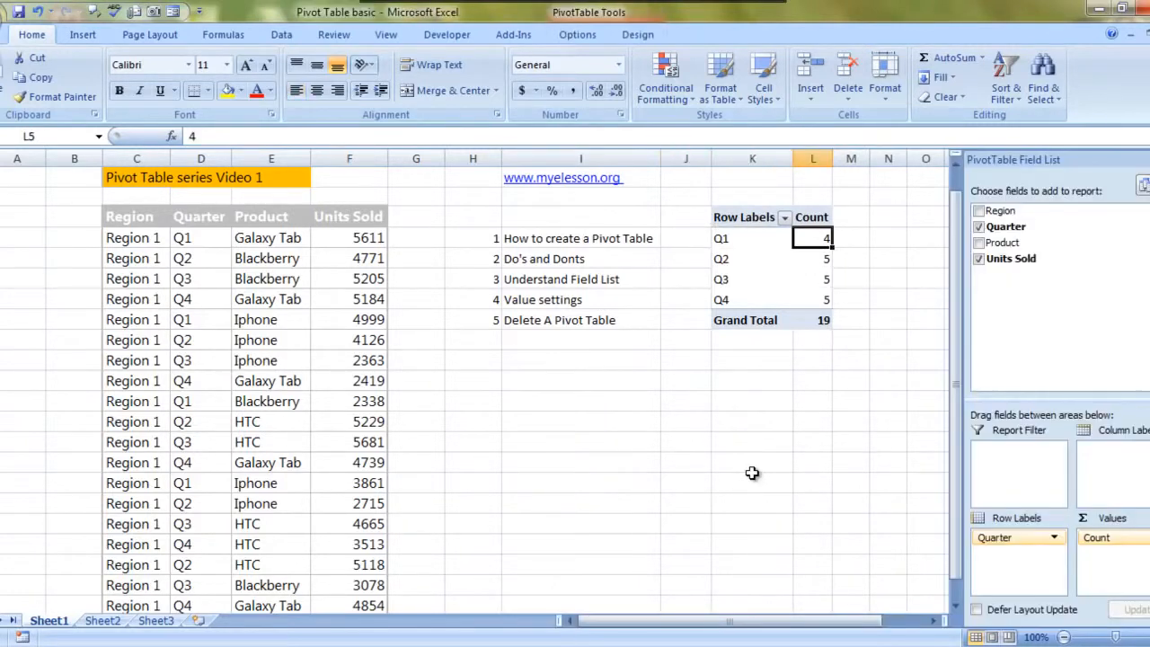
pyautogui.press('Down')
pyautogui.press('Down')
pyautogui.press('Down')
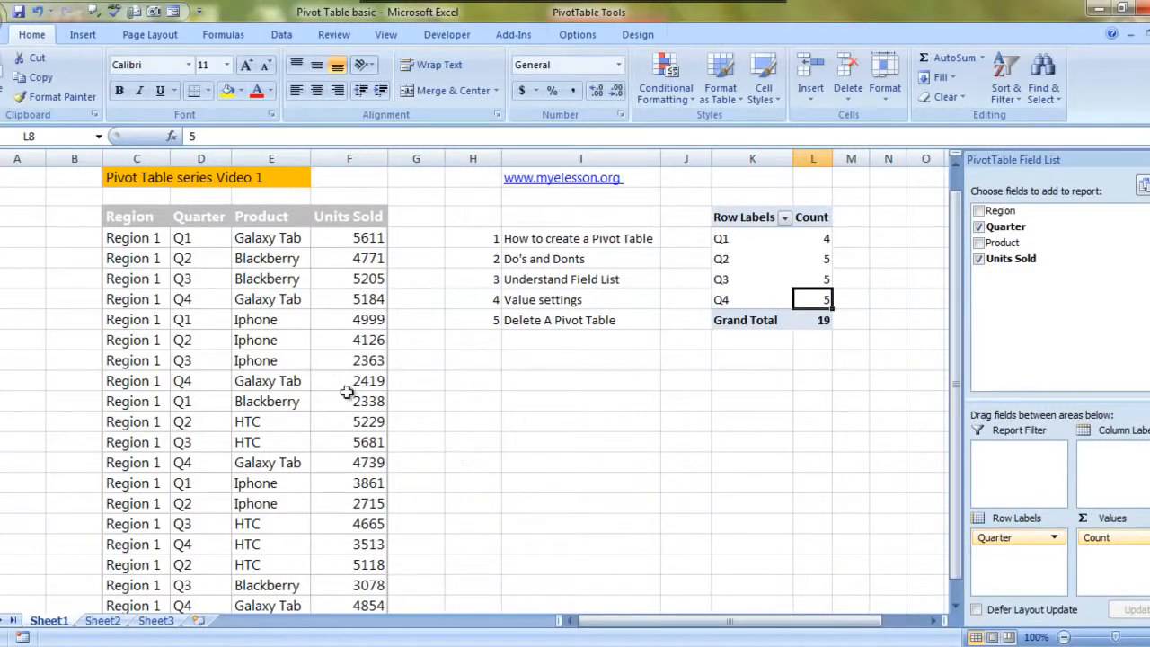
pyautogui.click(204, 238)
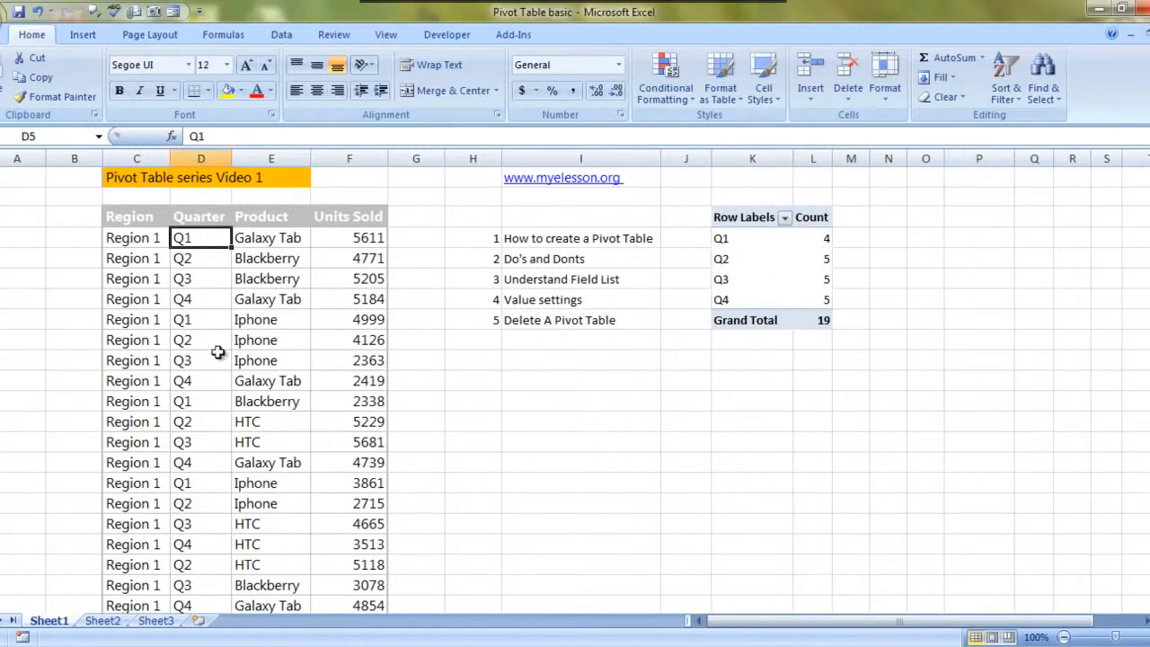
# Change the pivot table's value field calculation to Average
pyautogui.click(820, 239)
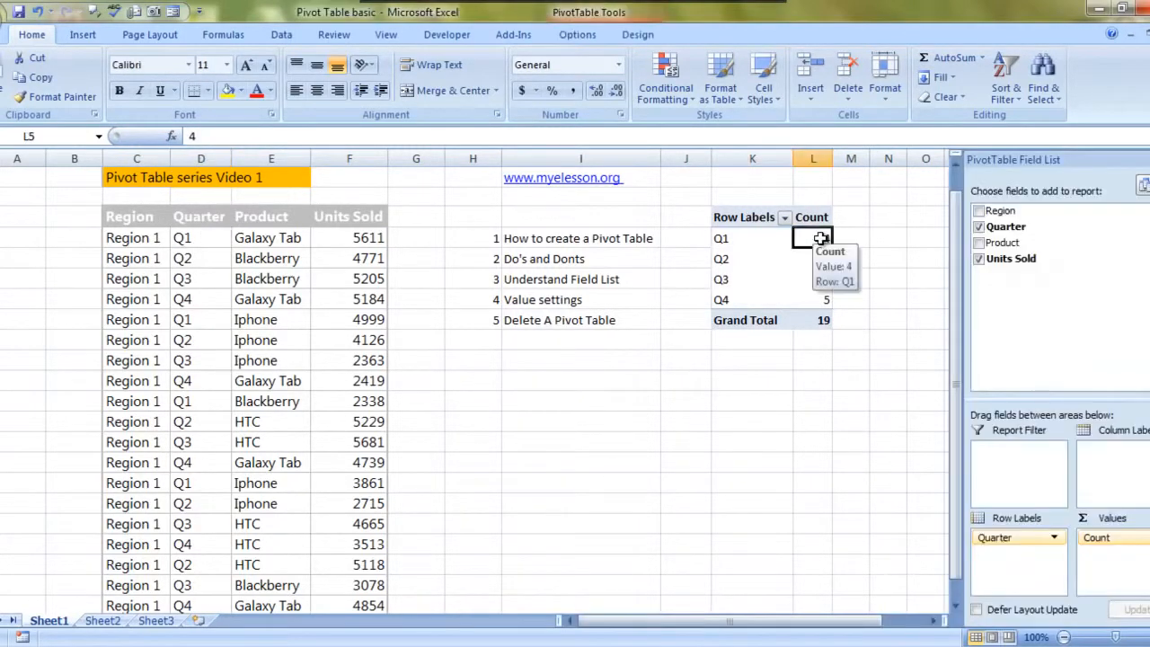
pyautogui.click(1126, 547)
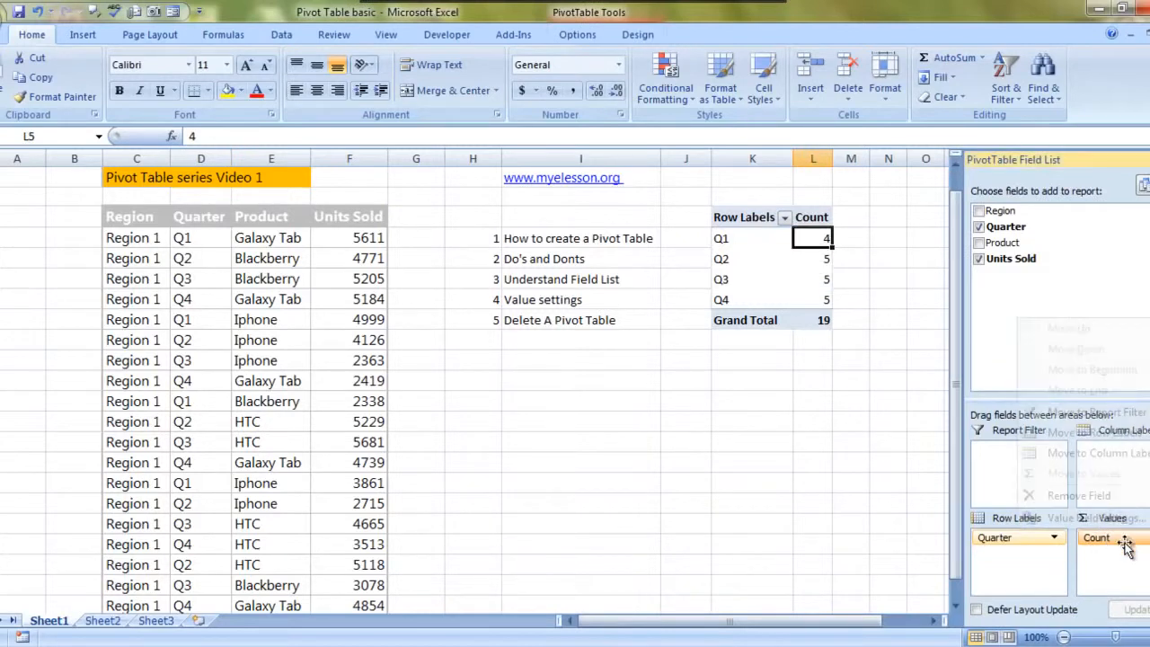
pyautogui.click(1098, 515)
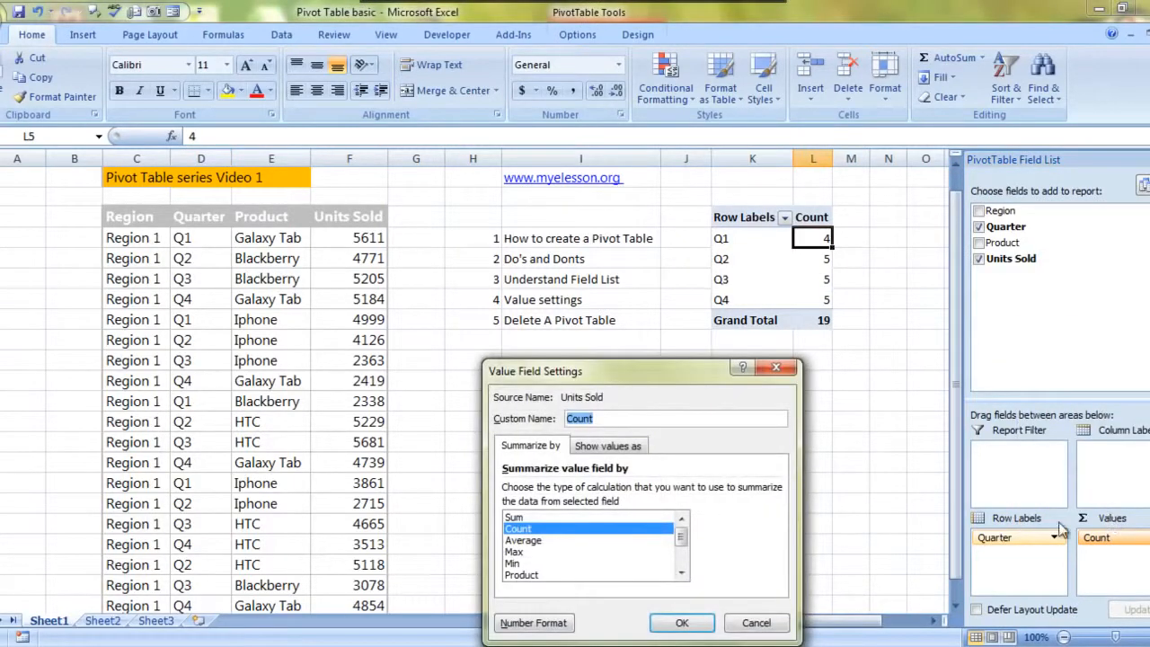
pyautogui.click(546, 540)
pyautogui.click(689, 624)
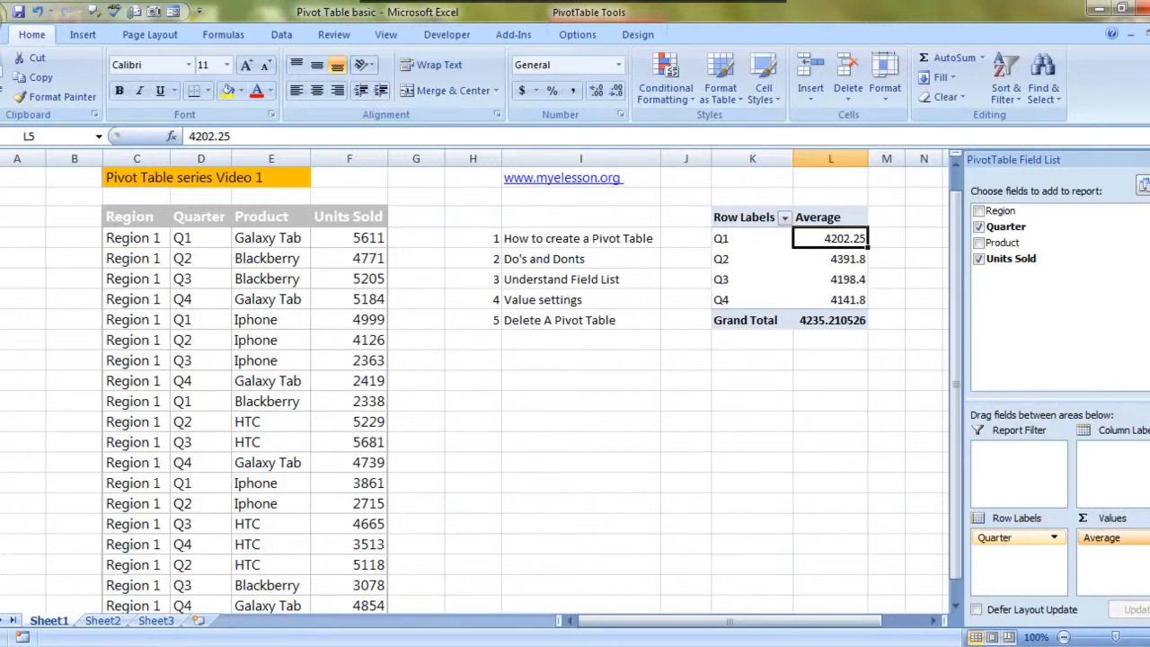
# Change the pivot table's value field calculation to Max
pyautogui.click(1105, 538)
pyautogui.click(1082, 523)
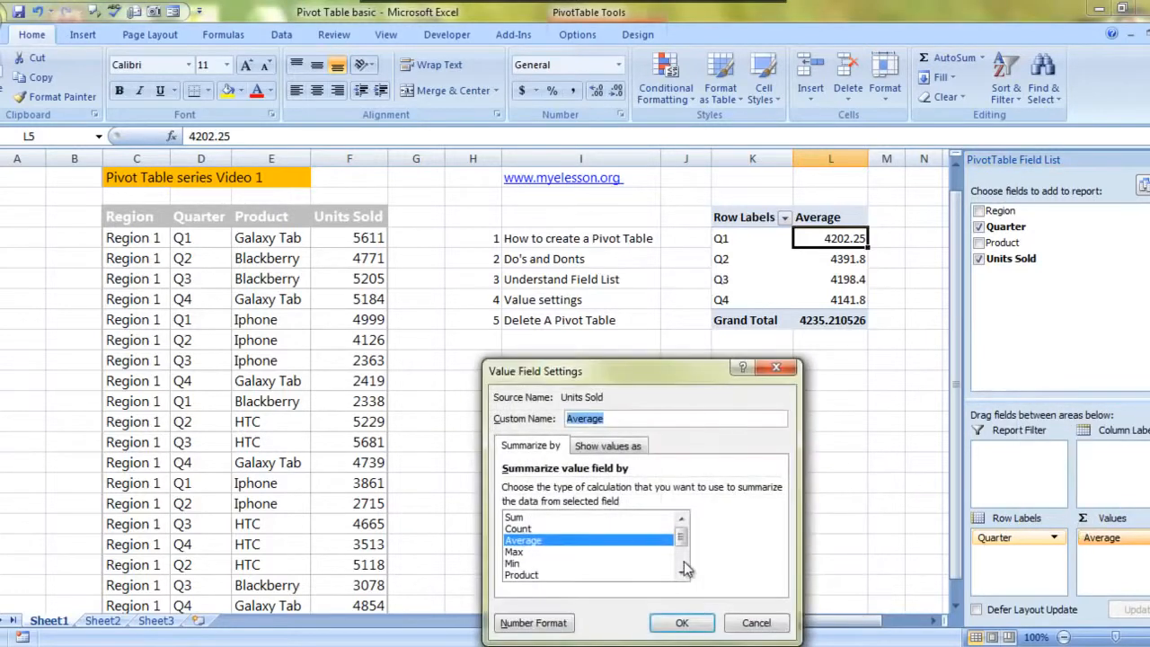
pyautogui.click(532, 551)
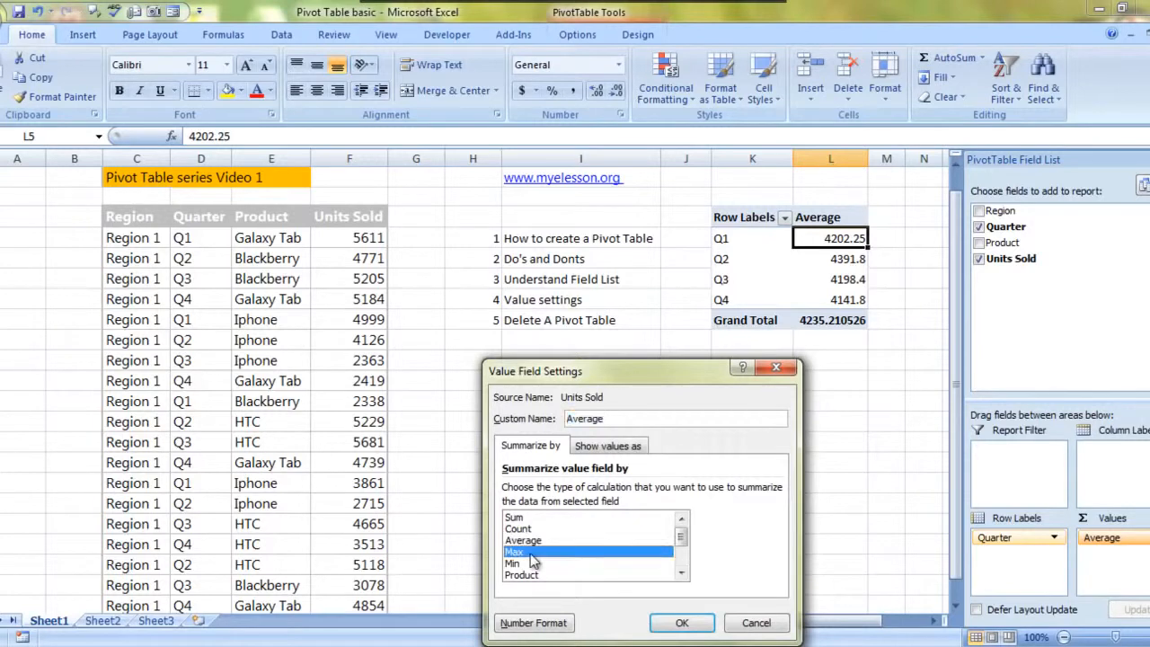
pyautogui.click(682, 623)
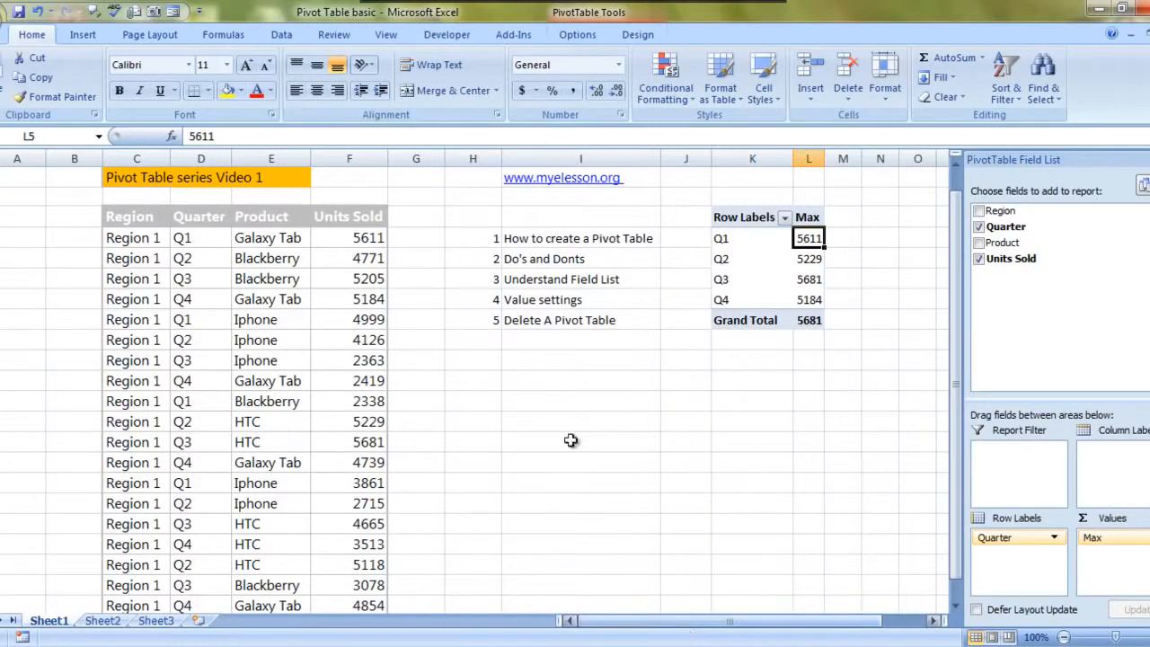
# Compare the pivot table's Q1 and Q2 maximums with the matching Units Sold entries in the source table
pyautogui.click(361, 241)
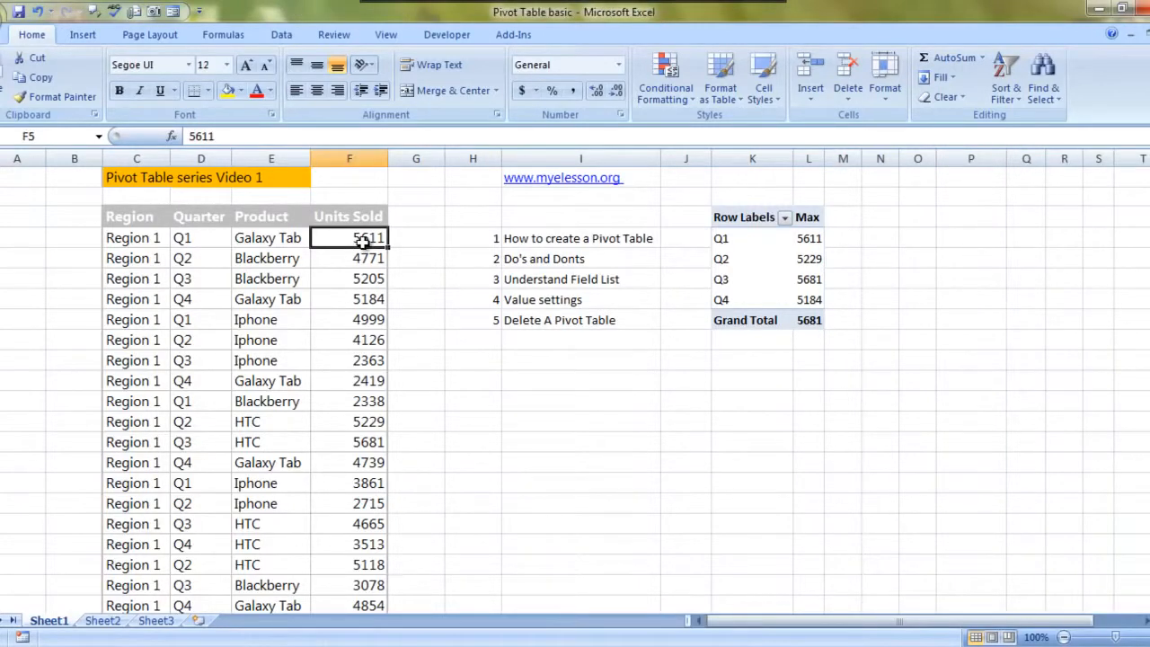
pyautogui.click(367, 424)
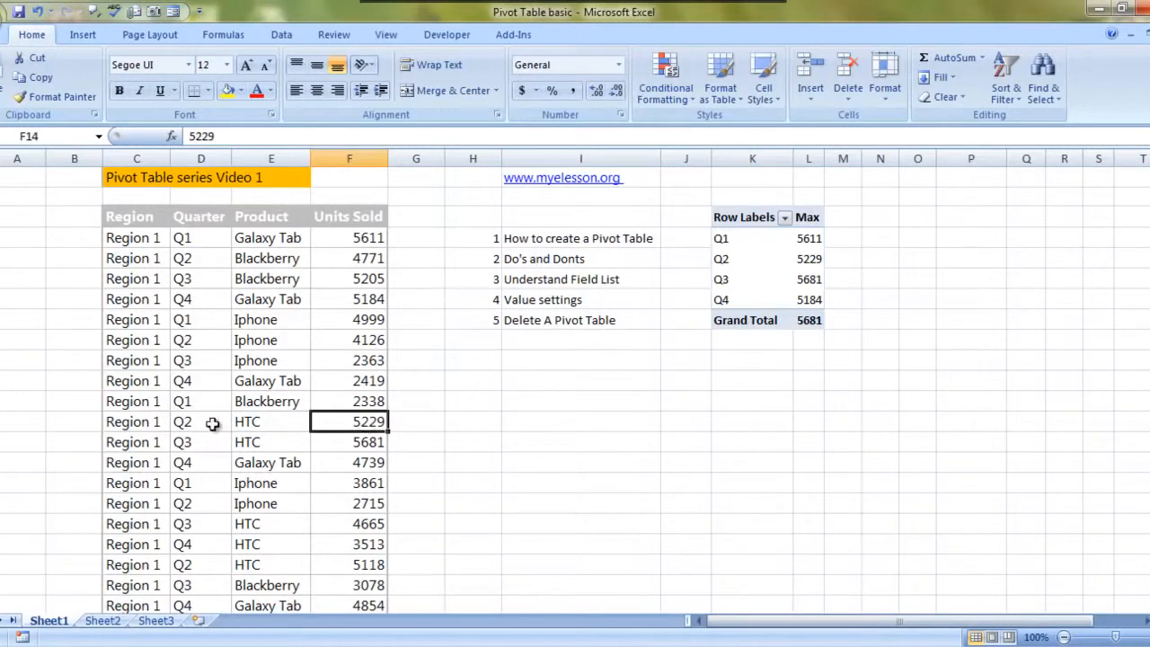
pyautogui.click(804, 256)
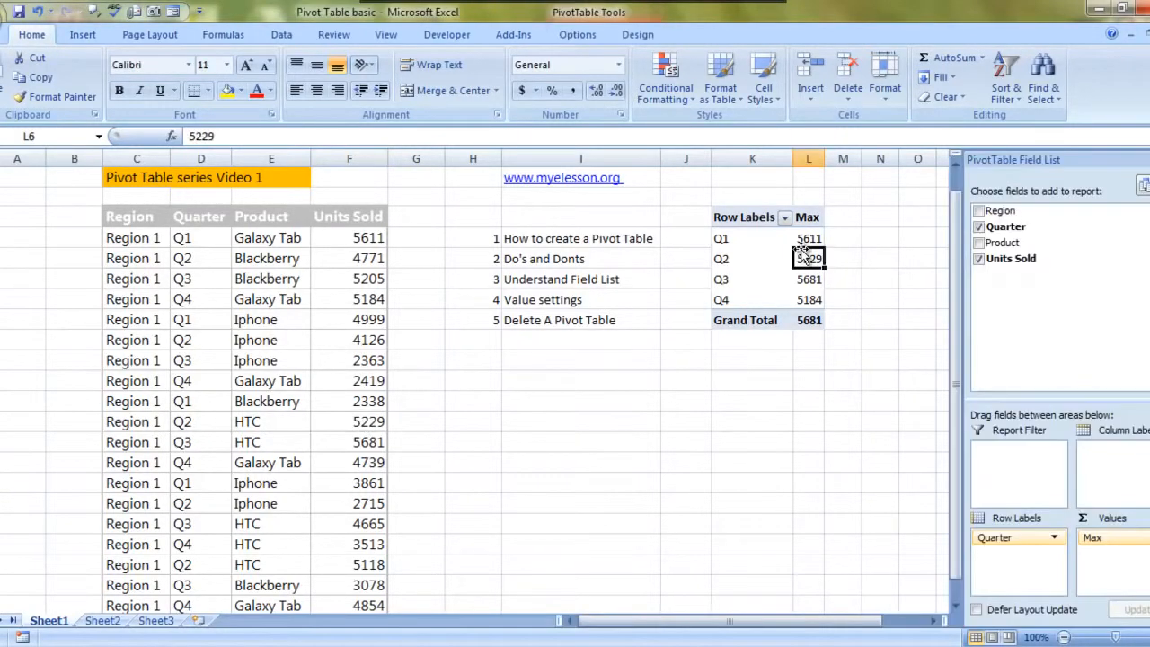
# Summarize the pivot table's value field by Min
pyautogui.click(1100, 538)
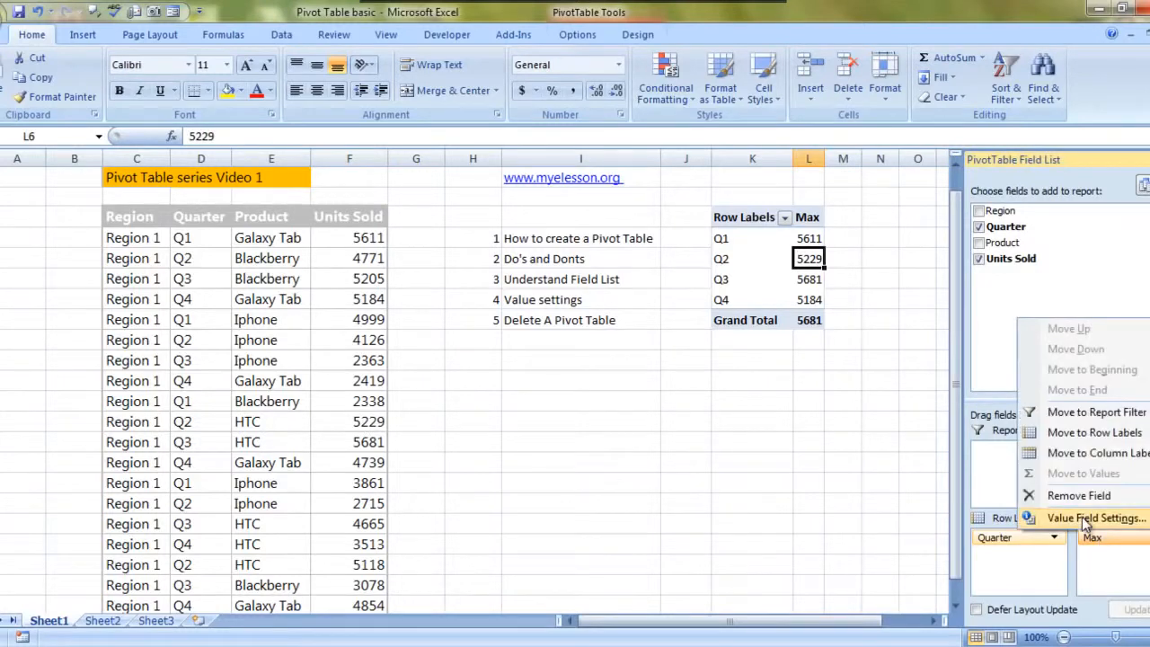
pyautogui.click(1084, 517)
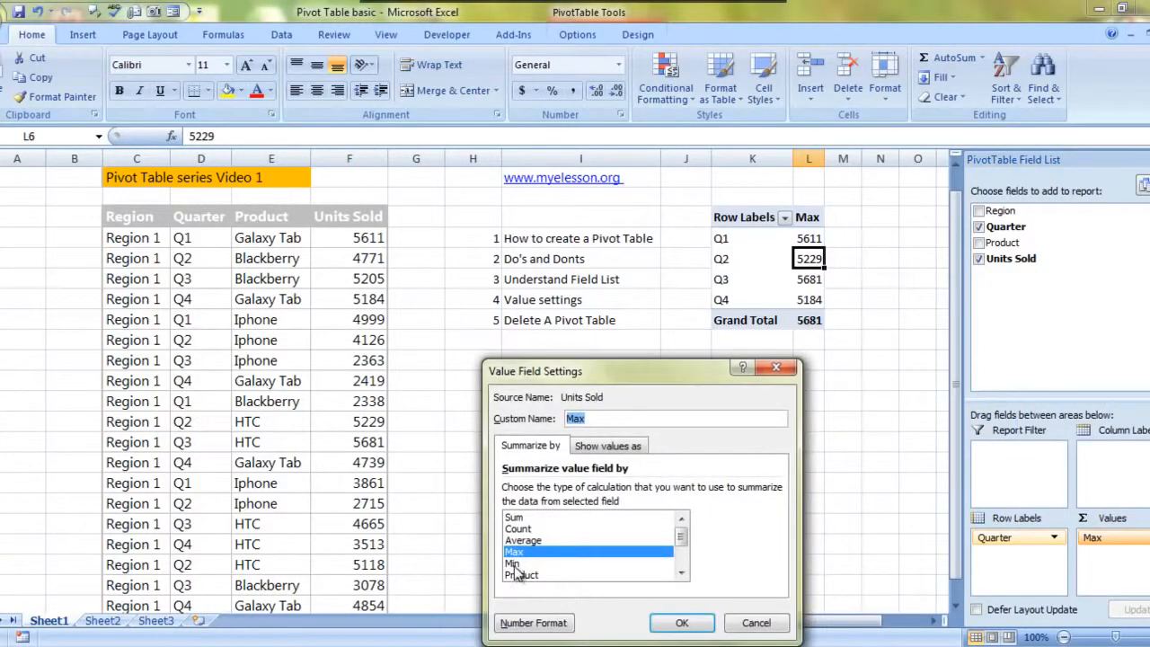
pyautogui.click(516, 563)
pyautogui.click(688, 623)
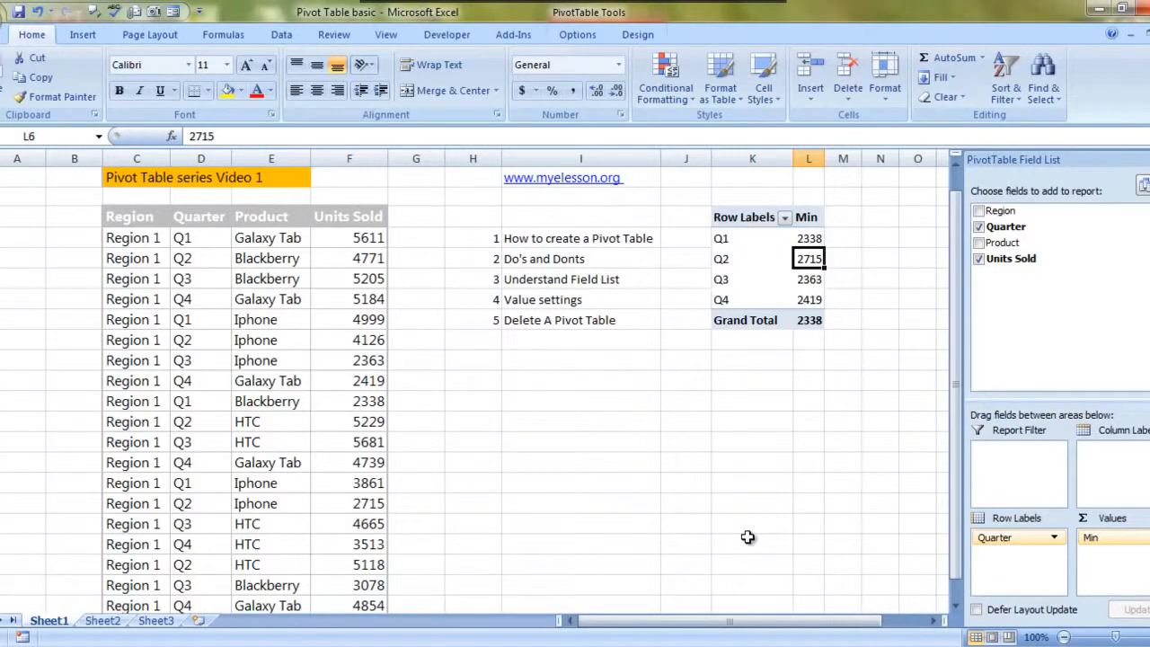
# Review the minimum units sold for each quarter and the grand total in the pivot table
pyautogui.click(799, 237)
pyautogui.press('Down')
pyautogui.press('Down')
pyautogui.press('Down')
pyautogui.press('Down')
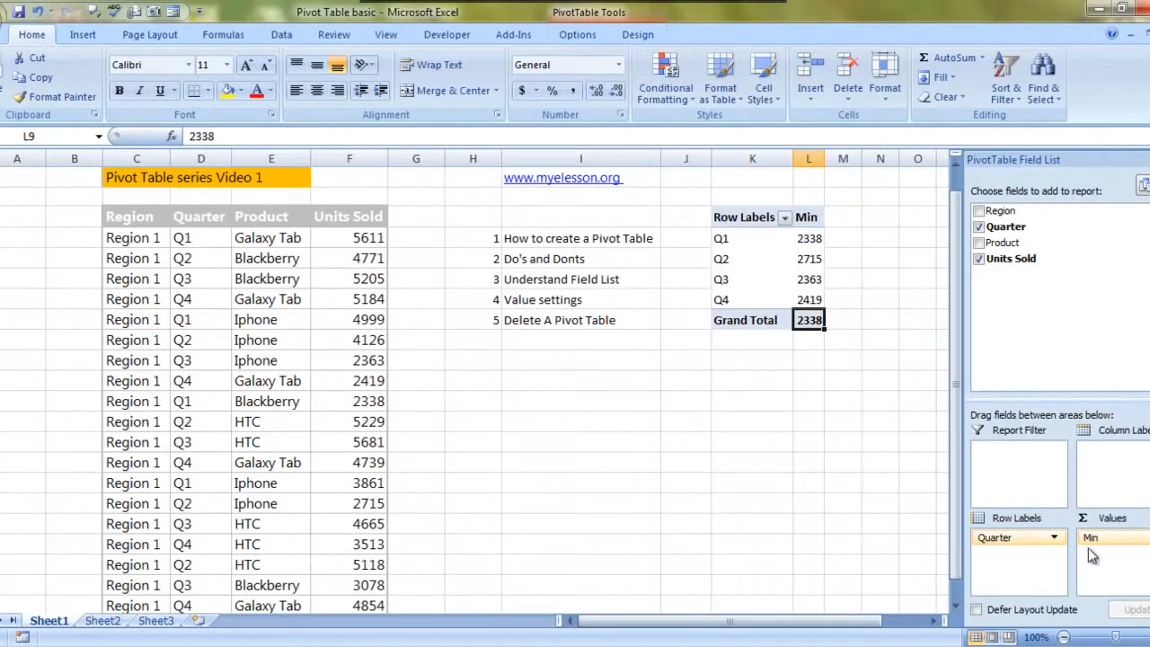
# Try to summarize the value field by Product under the default custom name, then close its settings without applying
pyautogui.click(1139, 537)
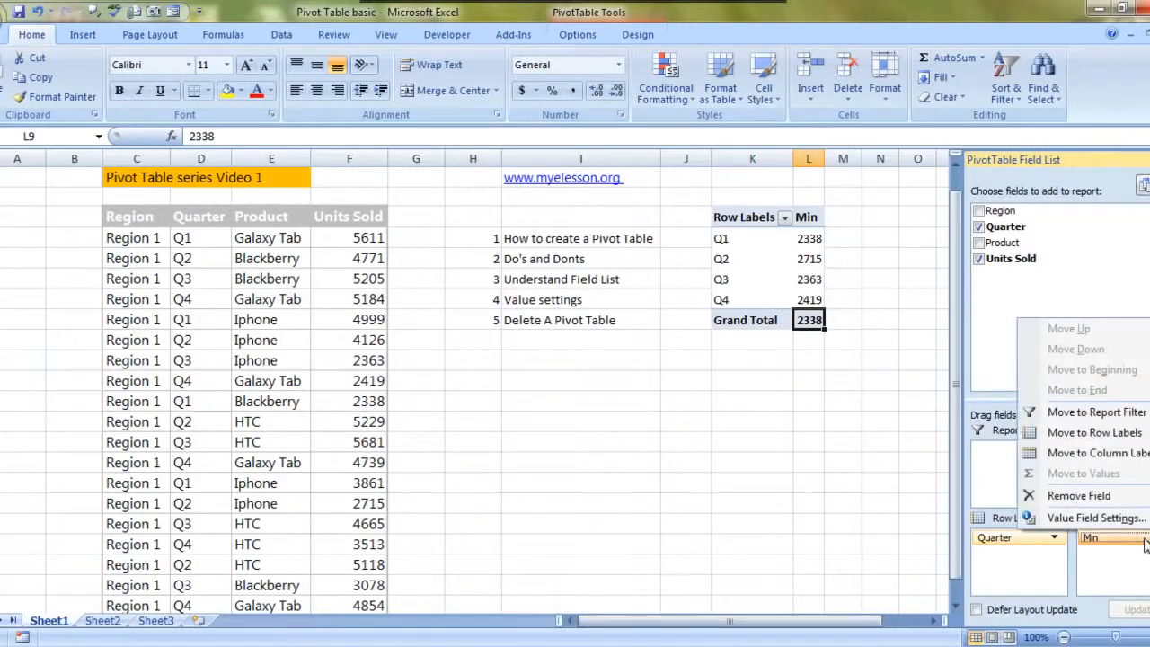
pyautogui.click(1090, 519)
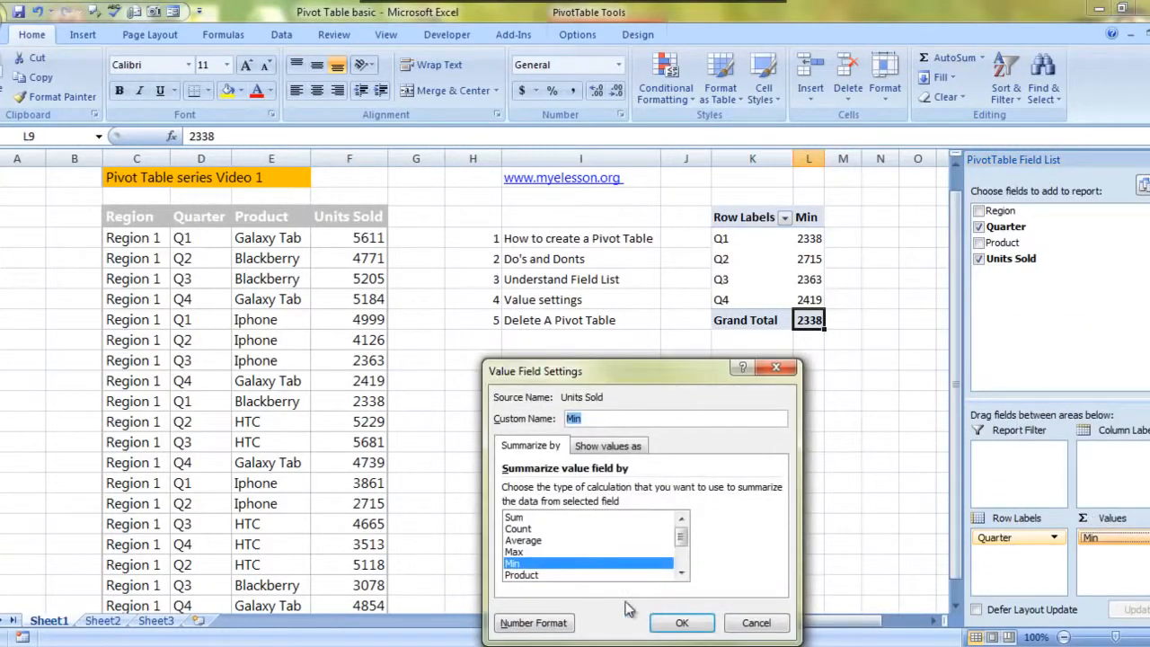
pyautogui.click(569, 576)
pyautogui.click(682, 623)
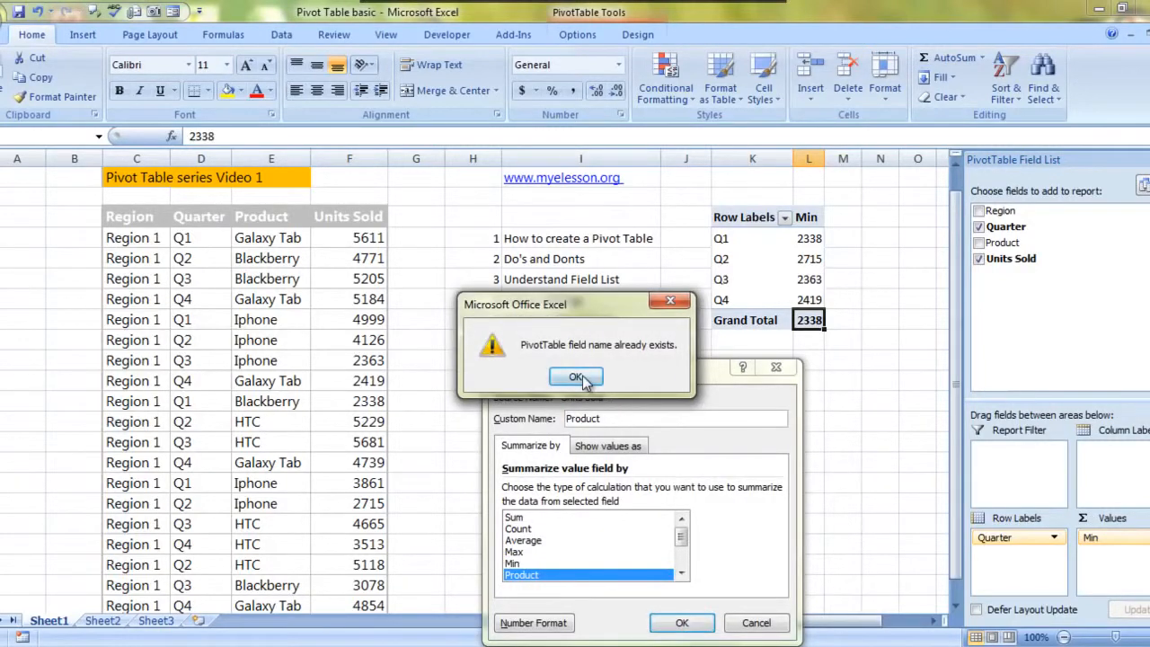
pyautogui.press('Return')
pyautogui.click(682, 622)
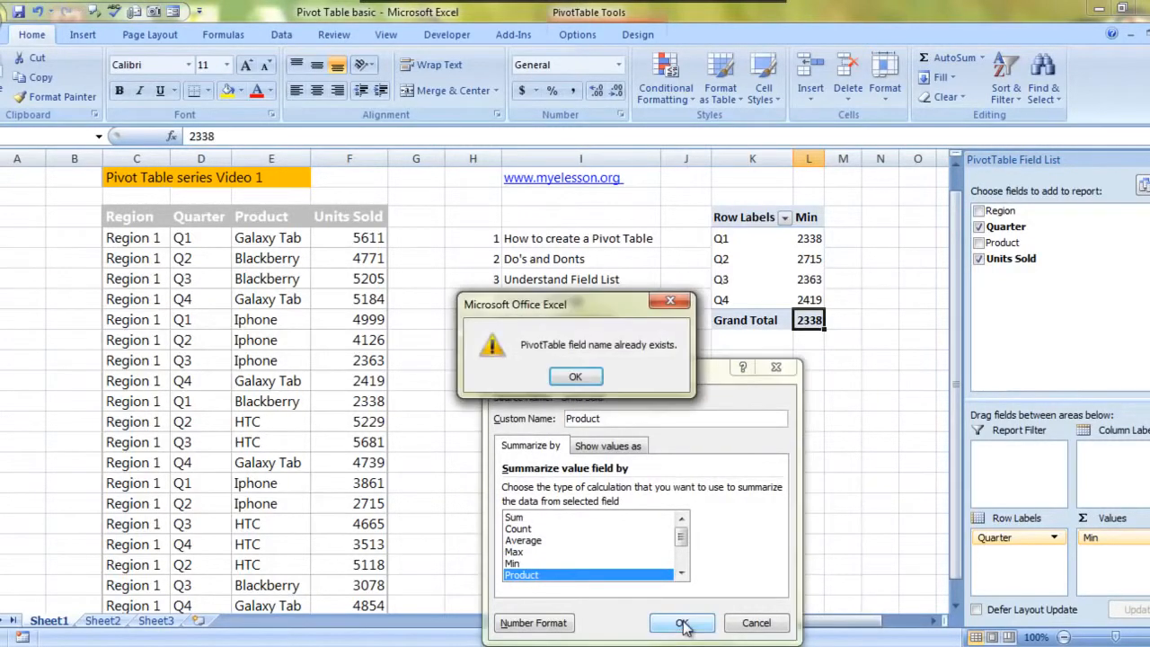
pyautogui.click(670, 305)
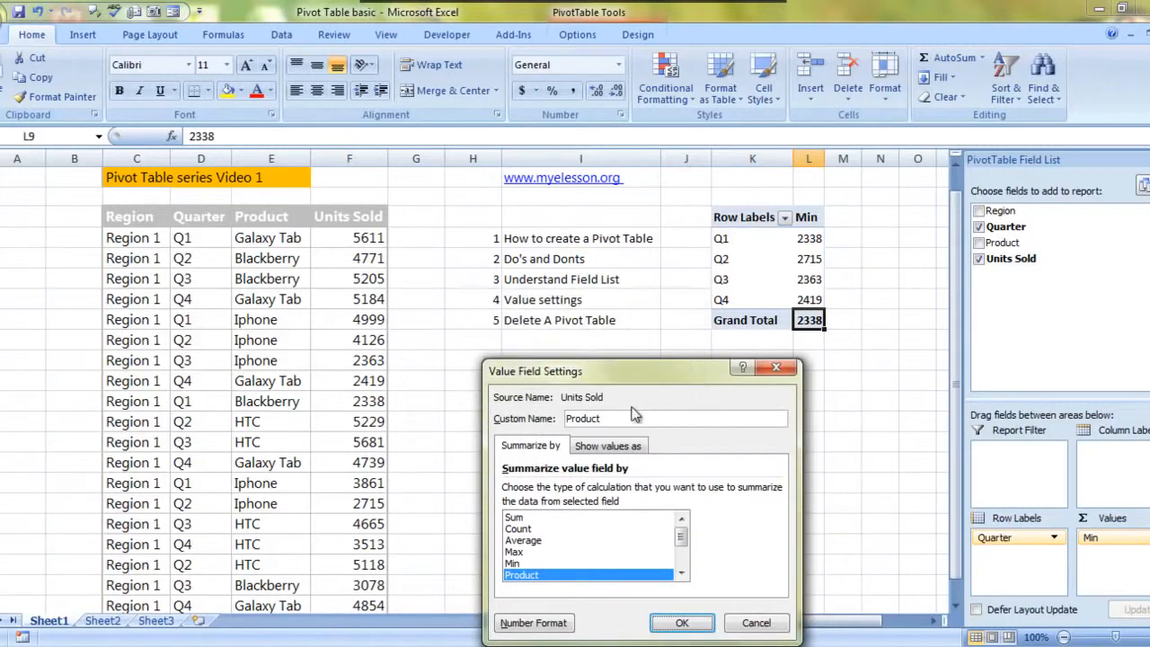
pyautogui.doubleClick(612, 414)
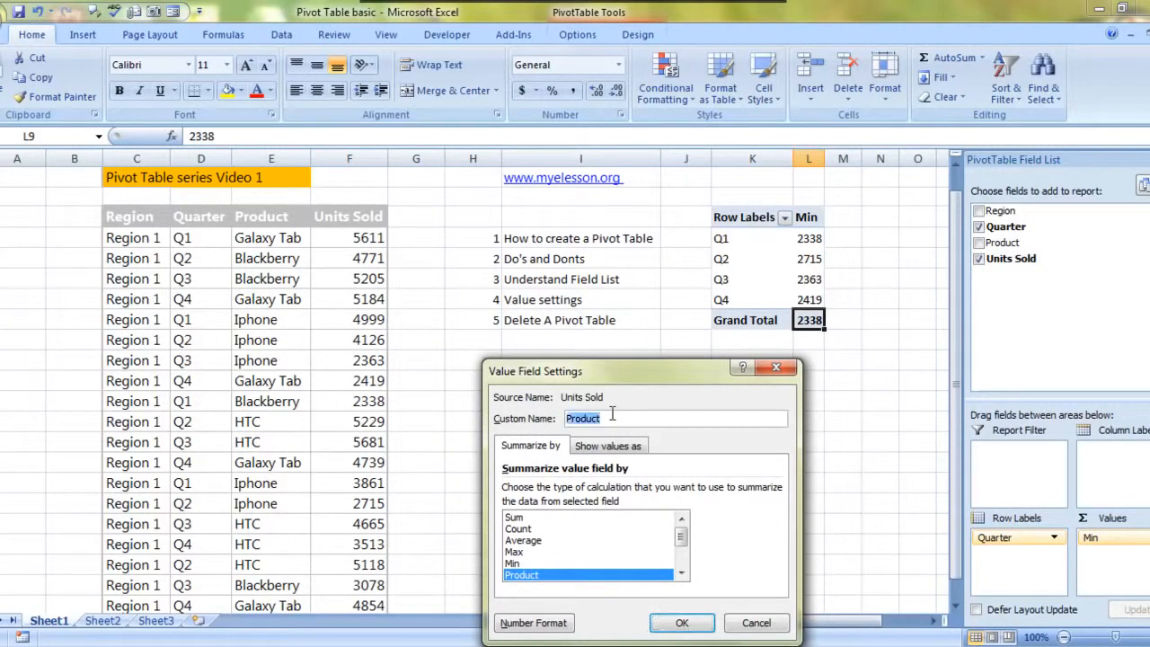
pyautogui.click(778, 367)
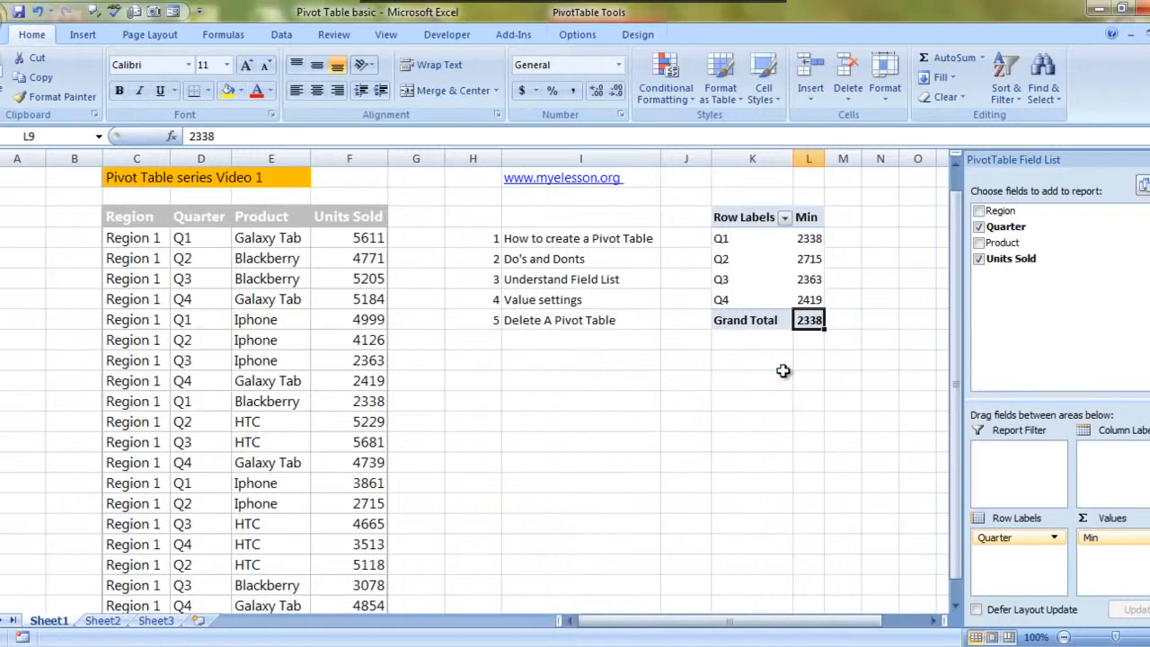
# Rename the pivot table's value field to "unit sold", keeping Min as the calculation
pyautogui.click(1103, 534)
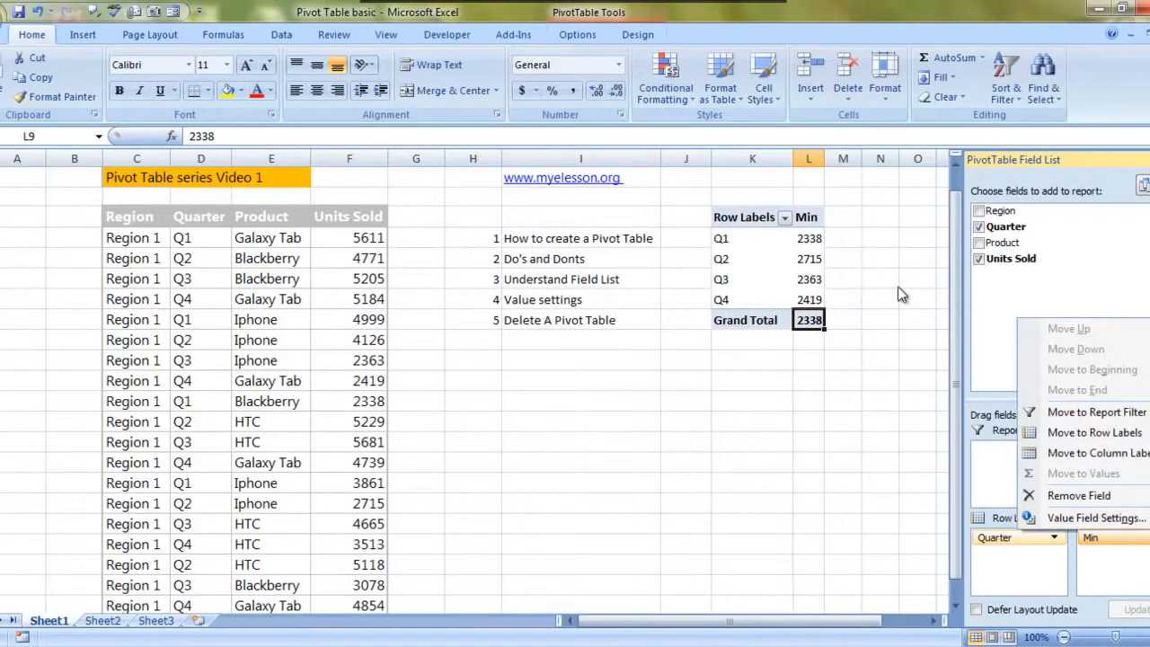
pyautogui.click(819, 251)
pyautogui.click(811, 238)
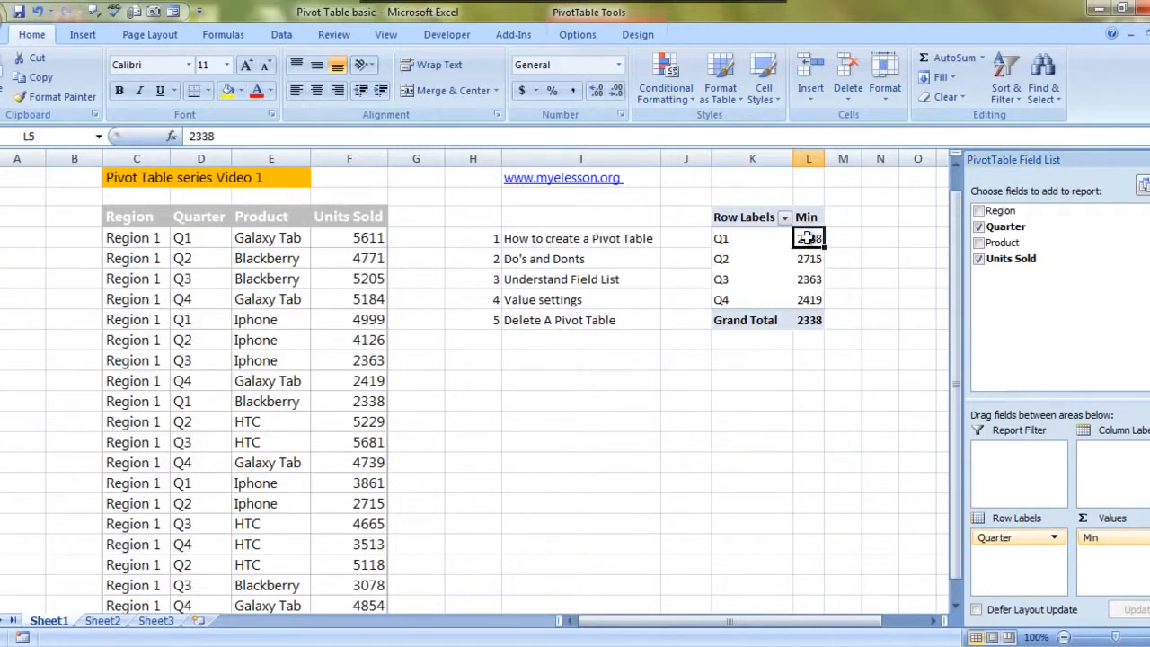
pyautogui.click(1109, 538)
pyautogui.click(1088, 523)
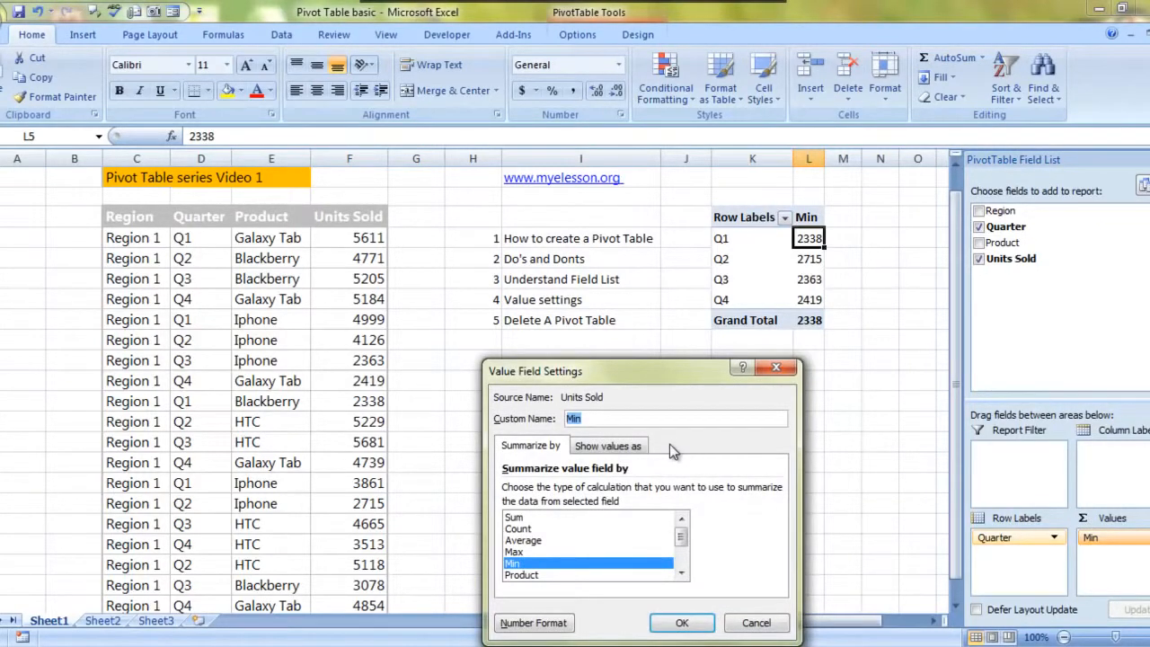
pyautogui.write('un')
pyautogui.click(682, 623)
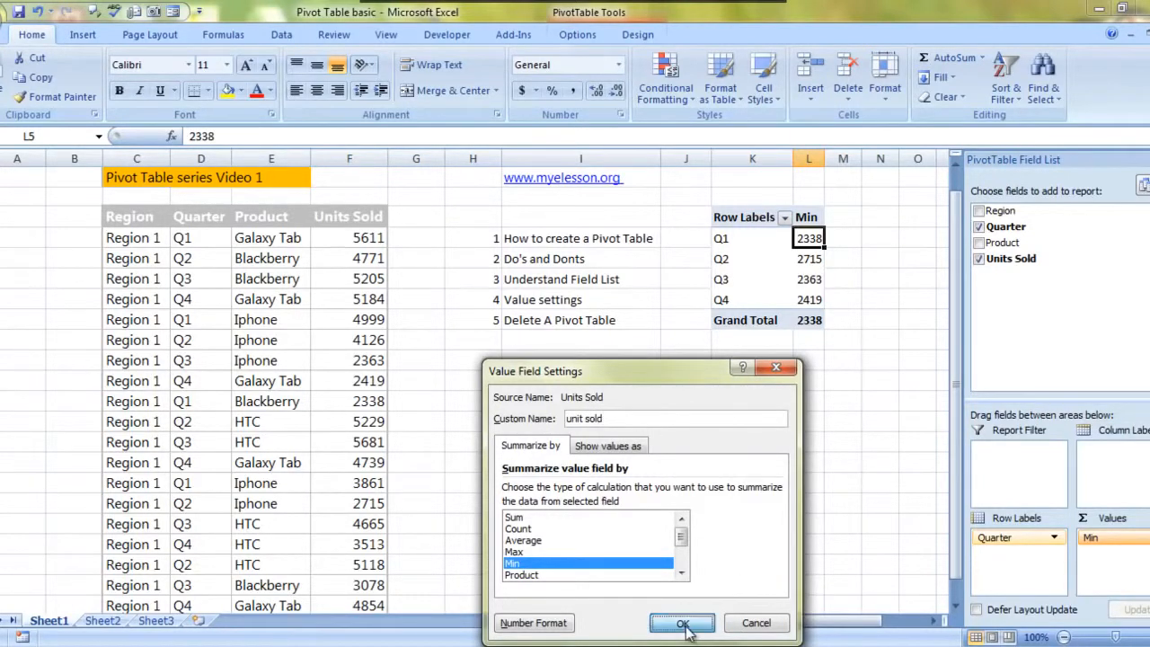
# Try the Product calculation again on the renamed "unit sold" field, then discard the settings
pyautogui.click(1118, 540)
pyautogui.click(1103, 517)
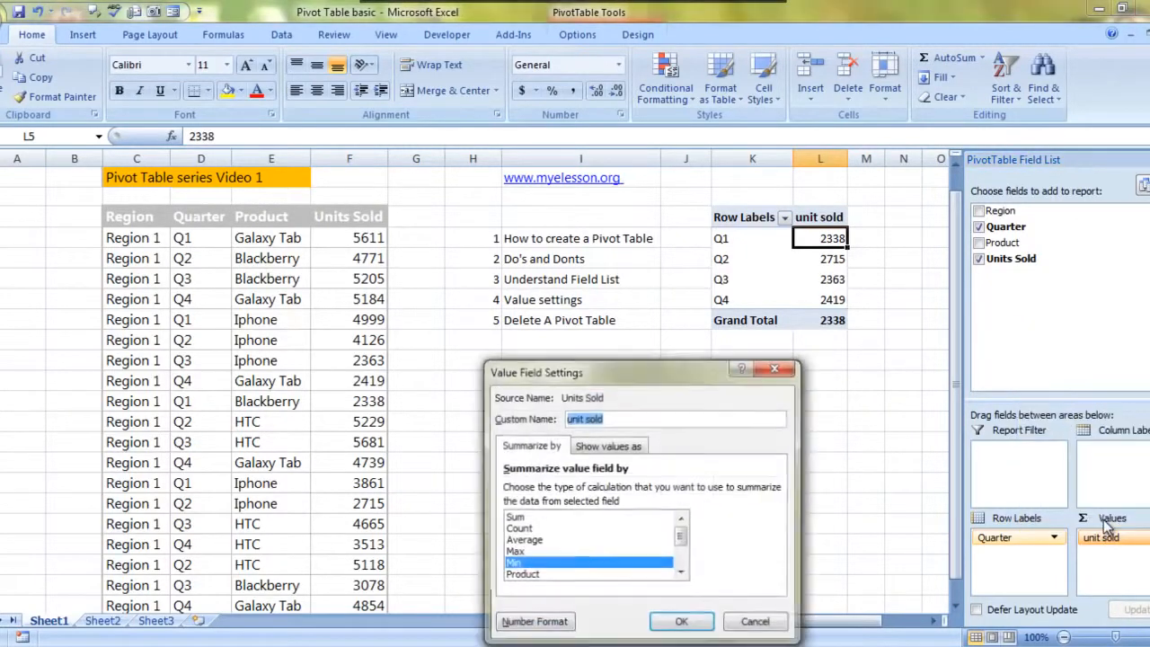
pyautogui.click(525, 575)
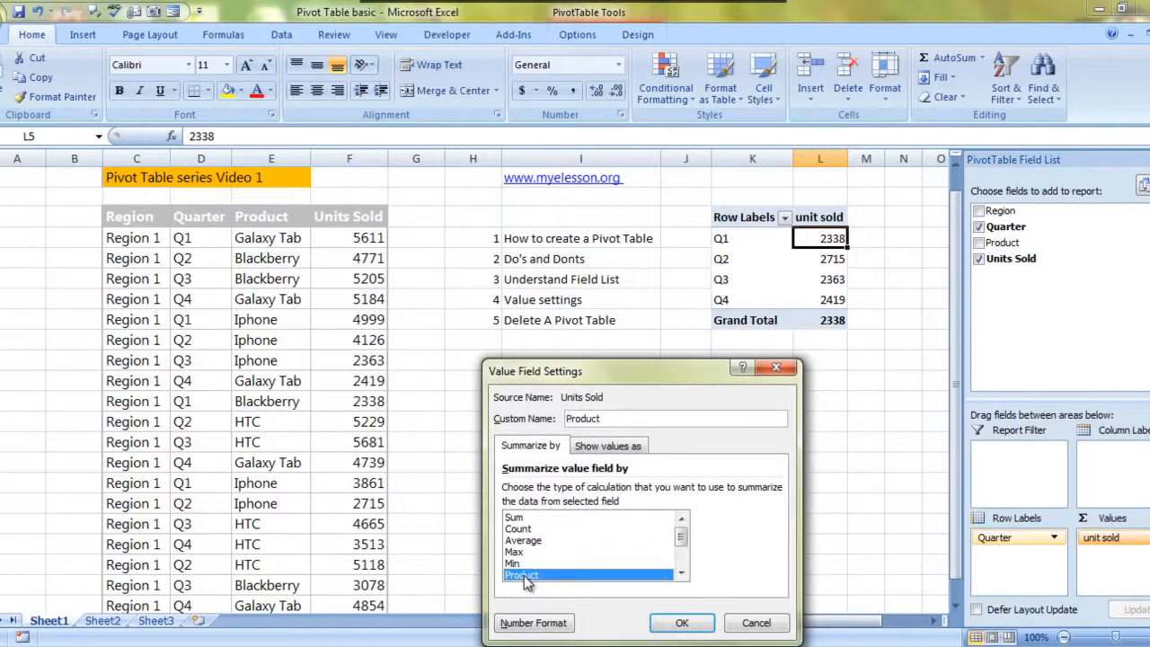
pyautogui.click(688, 623)
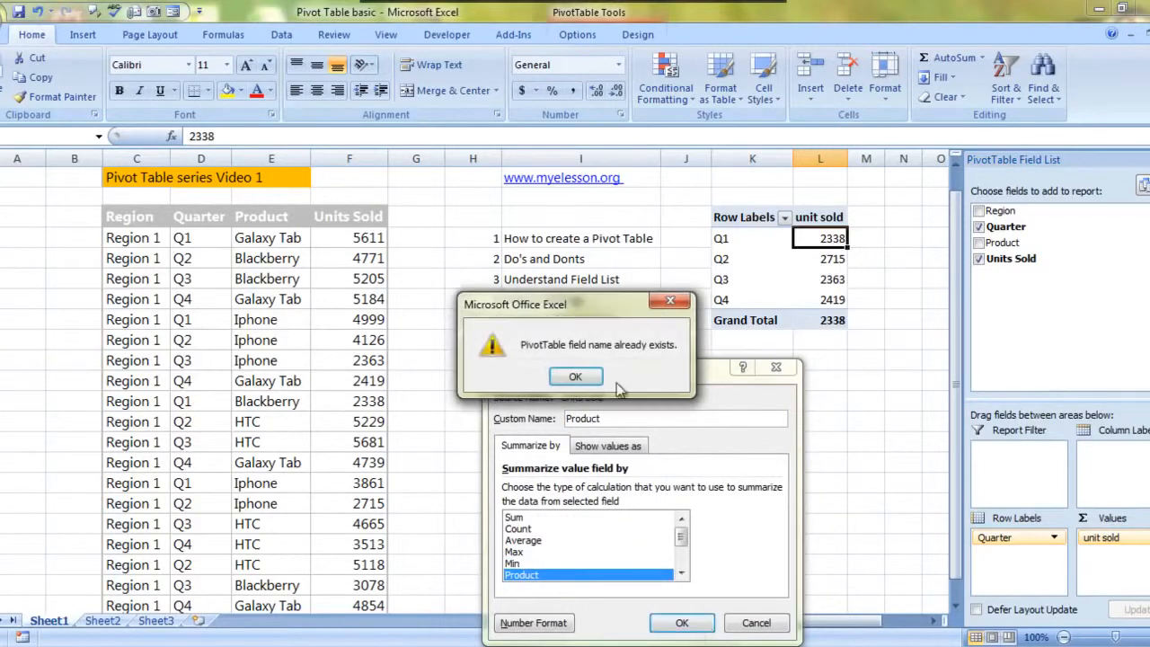
pyautogui.click(589, 379)
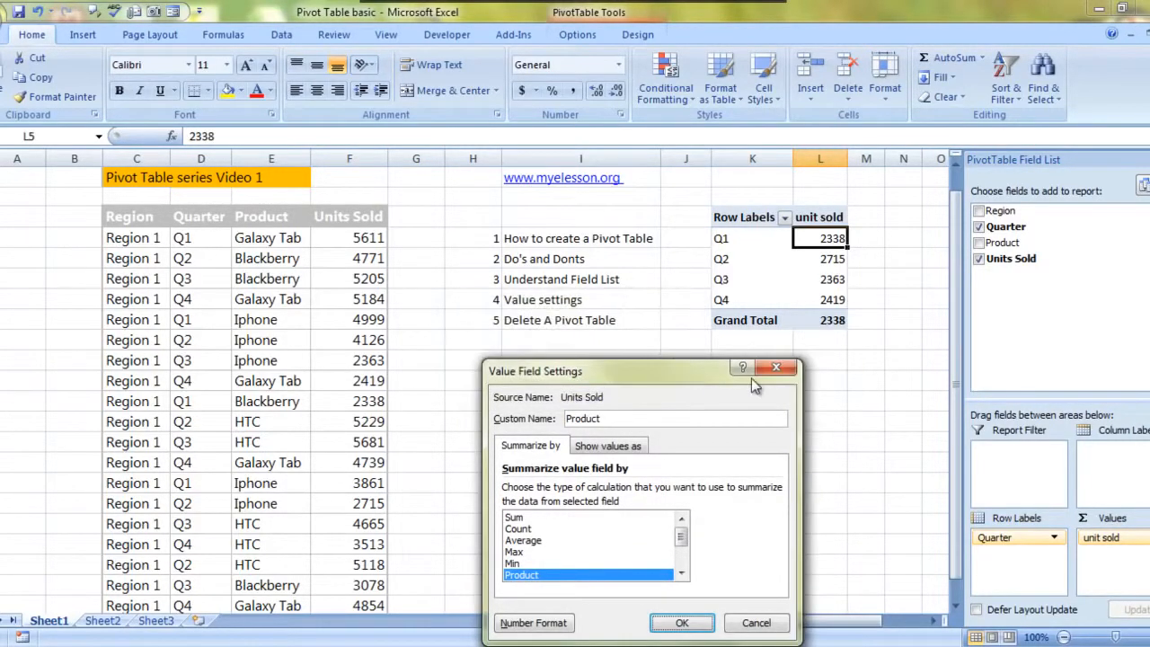
pyautogui.click(776, 368)
pyautogui.click(797, 385)
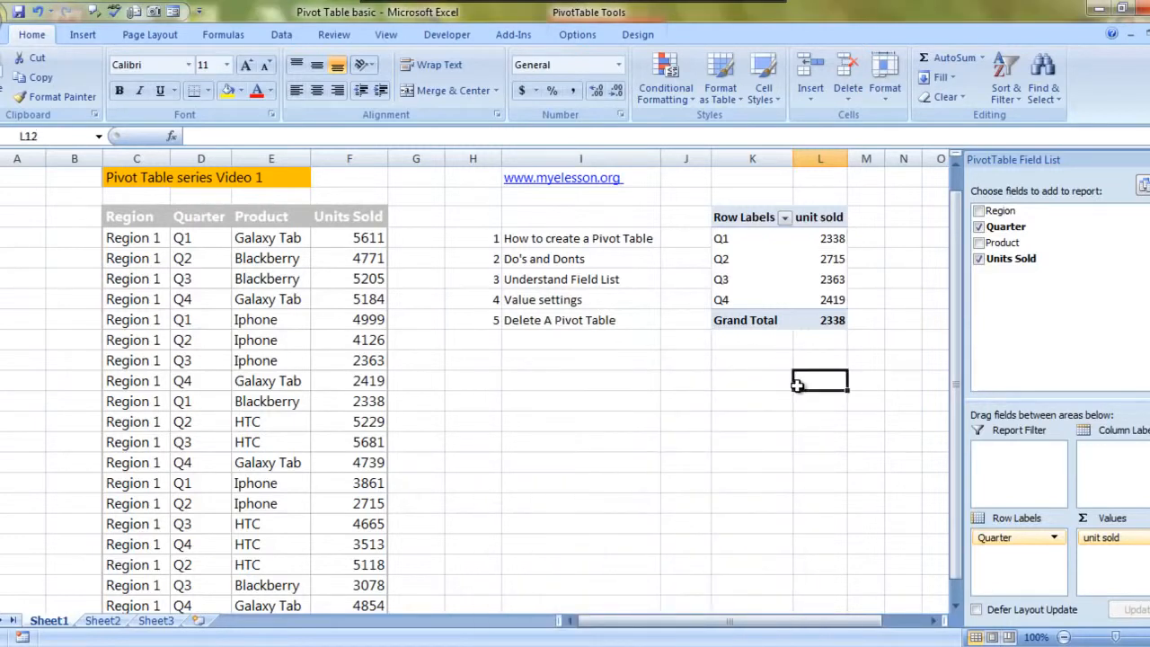
# Try to set the calculation to Product through the value field settings of the Q1 value cell, then cancel
pyautogui.click(833, 235)
pyautogui.rightClick(835, 239)
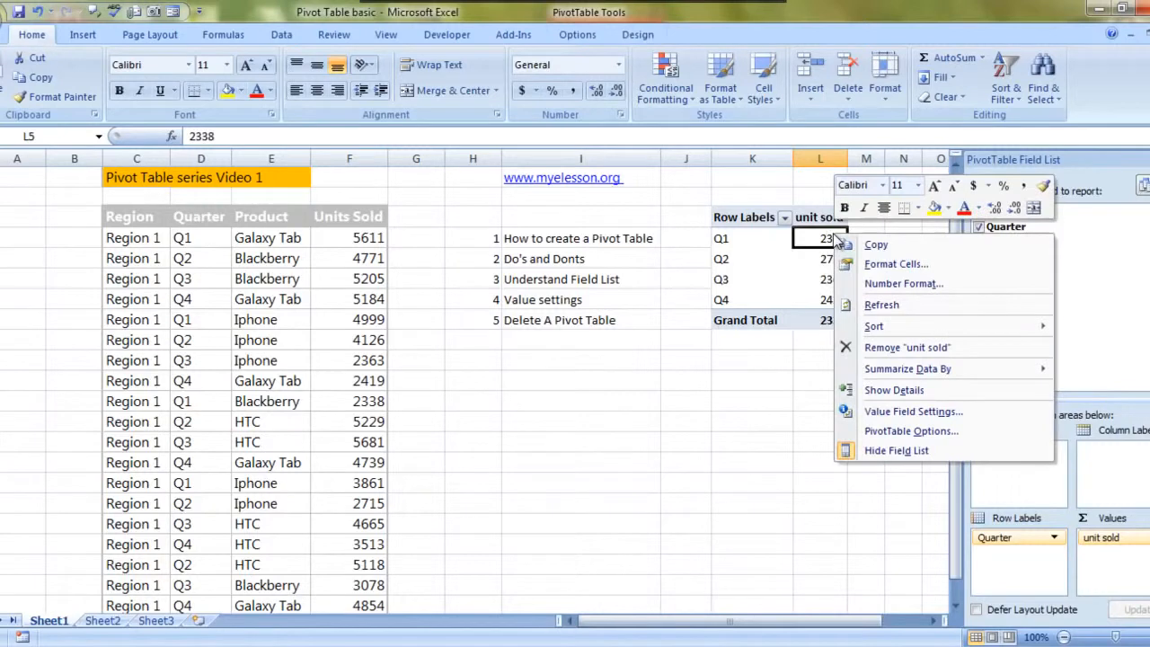
pyautogui.click(876, 413)
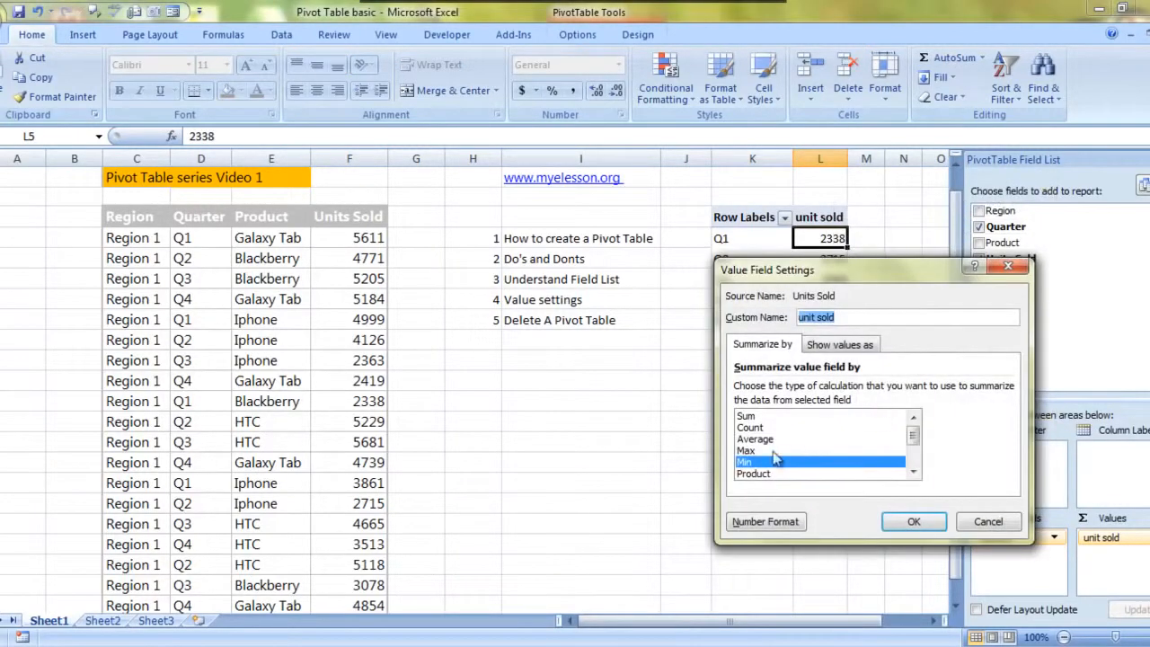
pyautogui.click(755, 474)
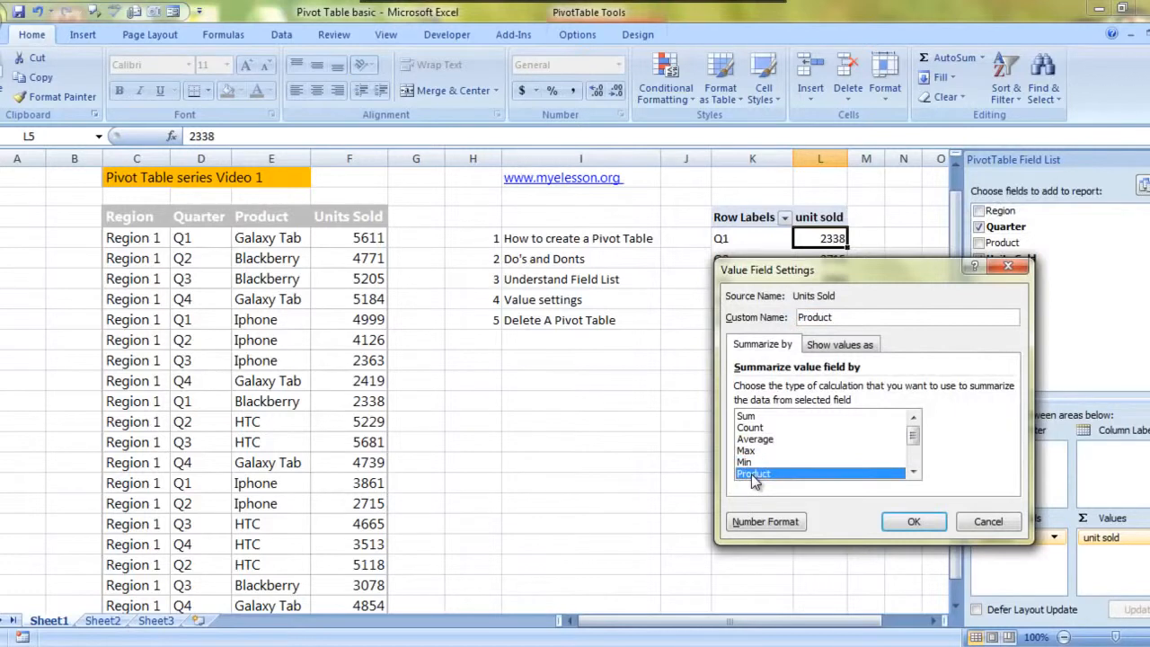
pyautogui.click(914, 522)
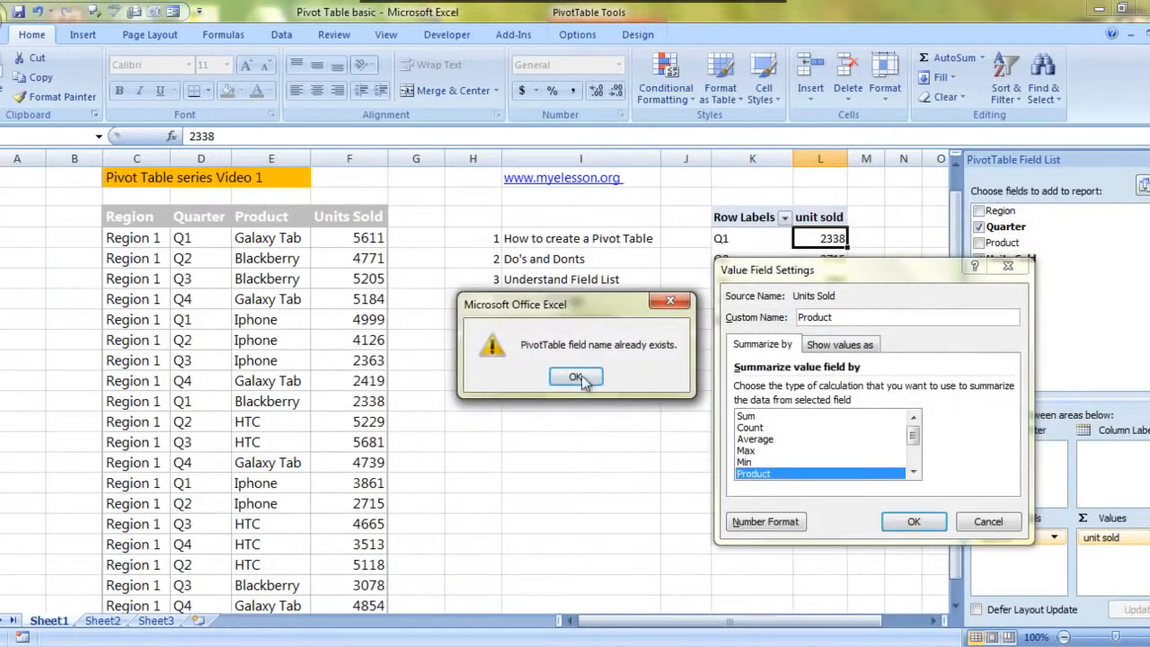
pyautogui.click(579, 377)
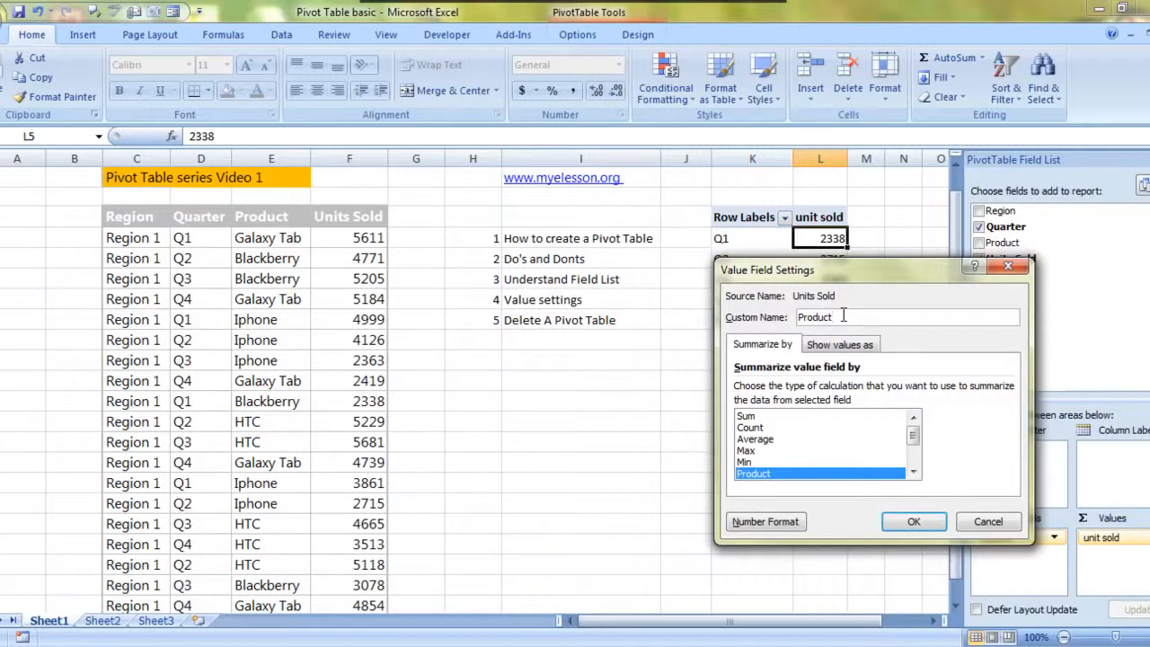
pyautogui.click(1008, 266)
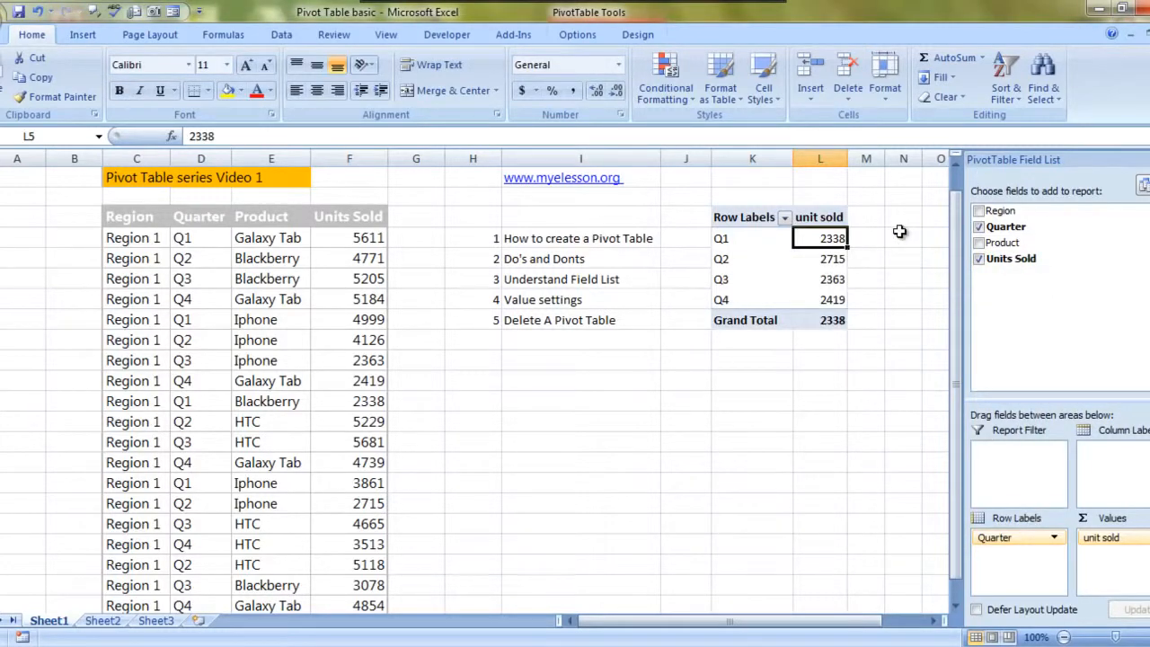
# Delete the whole pivot table, from the Row Labels header through the Grand Total row
pyautogui.click(746, 223)
pyautogui.hotkey('shift', 'Right')
pyautogui.hotkey('shift', 'Down')
pyautogui.hotkey('shift', 'Down')
pyautogui.hotkey('shift', 'Down')
pyautogui.hotkey('shift', 'Down')
pyautogui.hotkey('shift', 'Down')
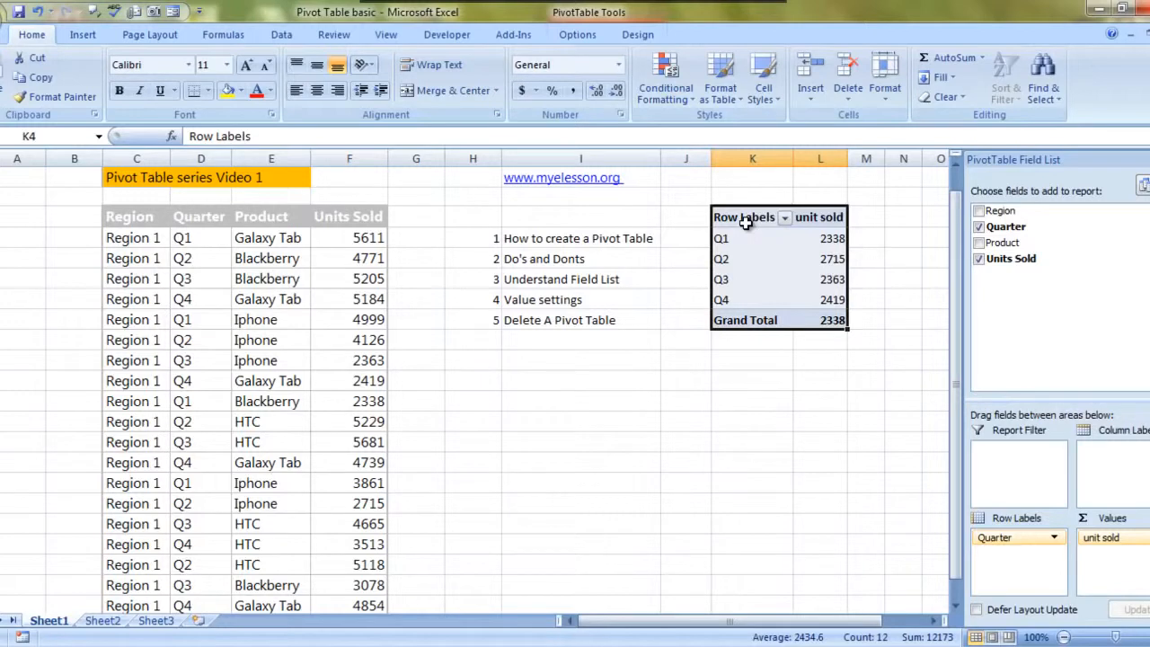
pyautogui.press('Delete')
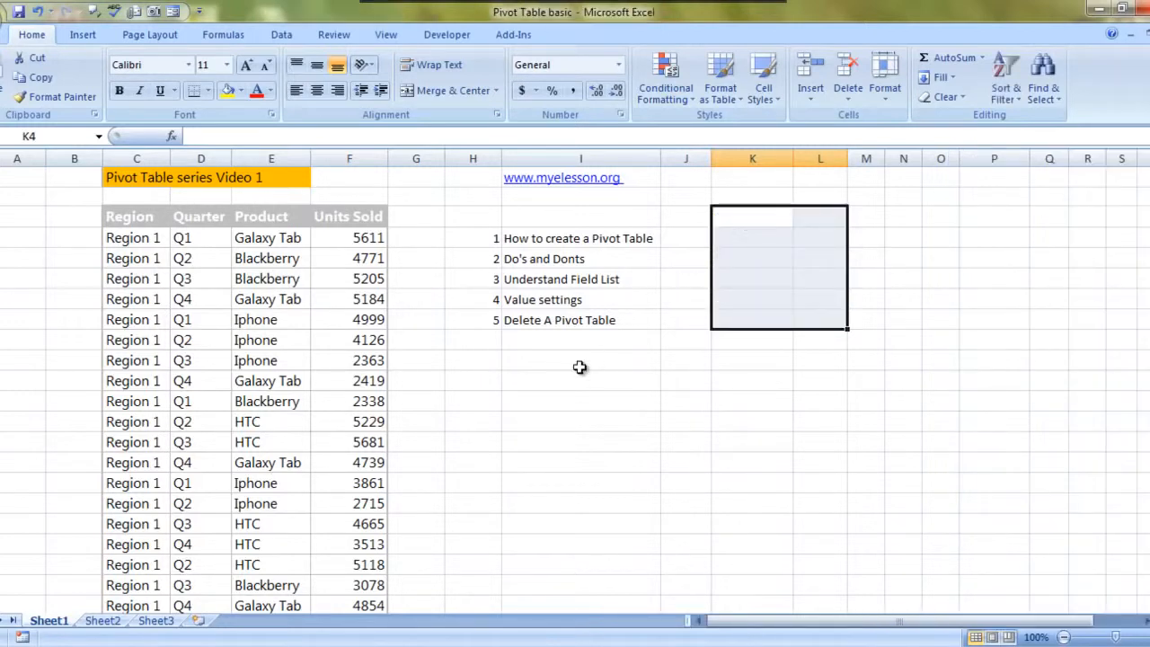
# Create a pivot table from Sheet1!$C$4:$F$23 in cell K5 of the existing worksheet, with Quarter as row labels and Units Sold as values
pyautogui.click(116, 207)
pyautogui.hotkey('ctrl', 'a')
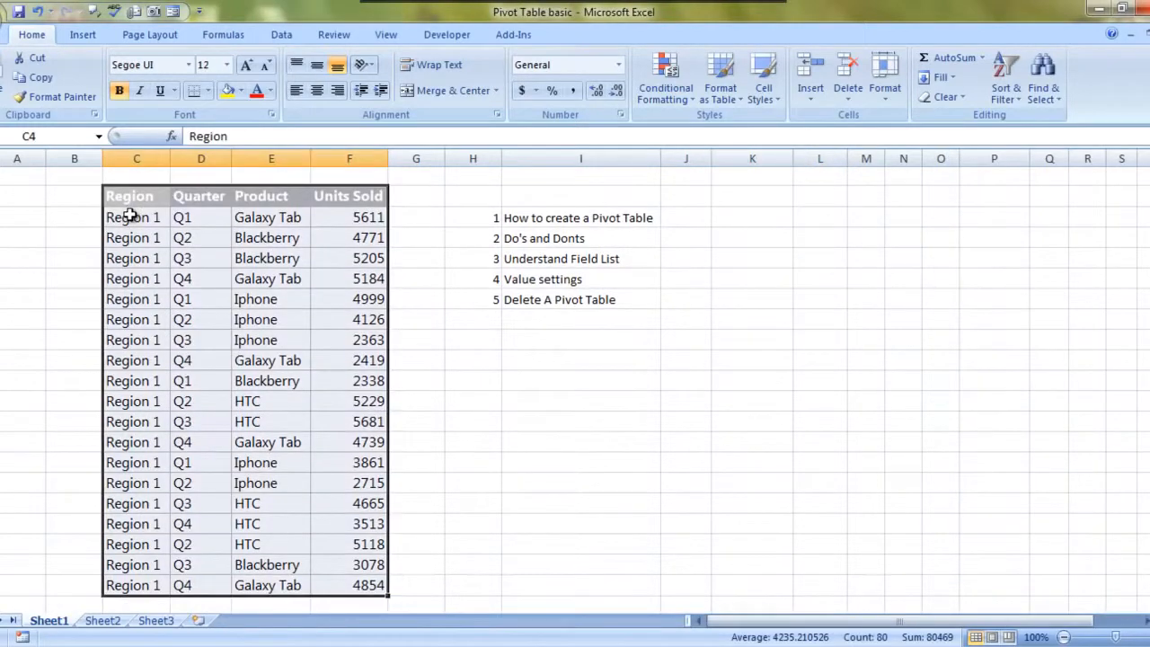
pyautogui.press('n')
pyautogui.press('v')
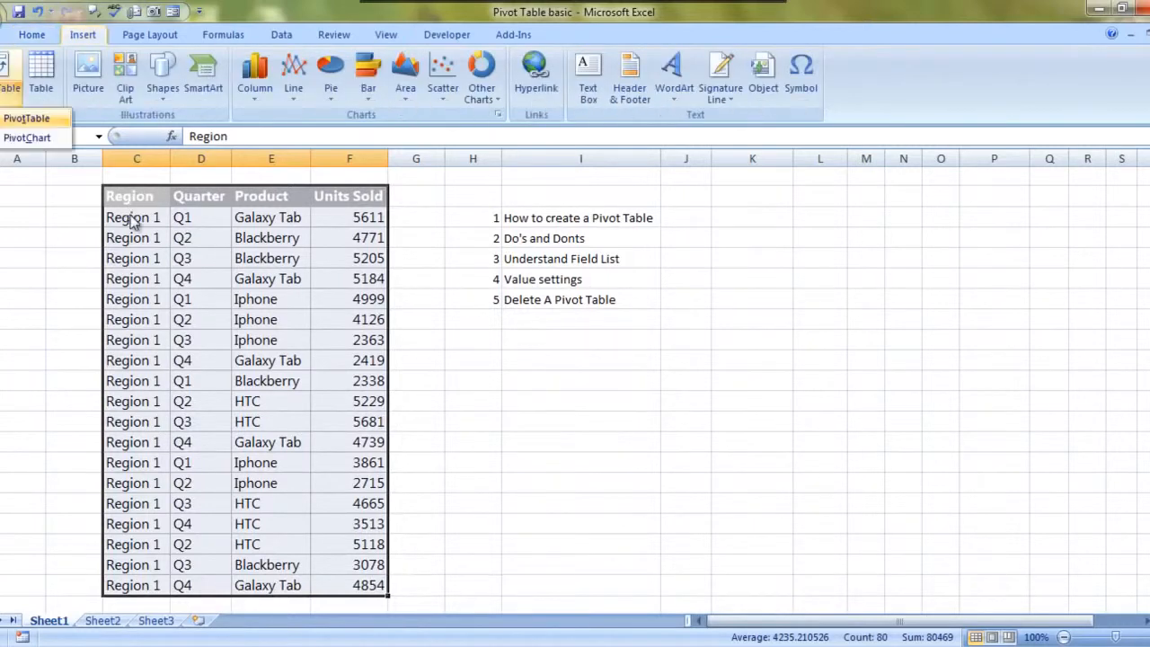
pyautogui.press('t')
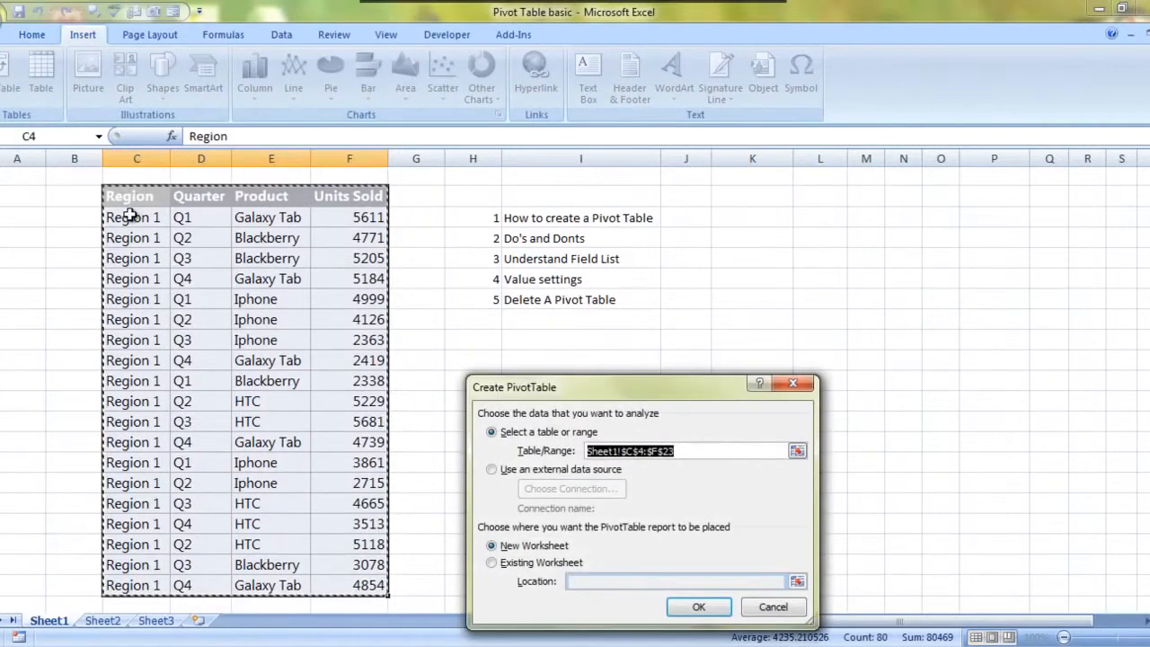
pyautogui.click(492, 562)
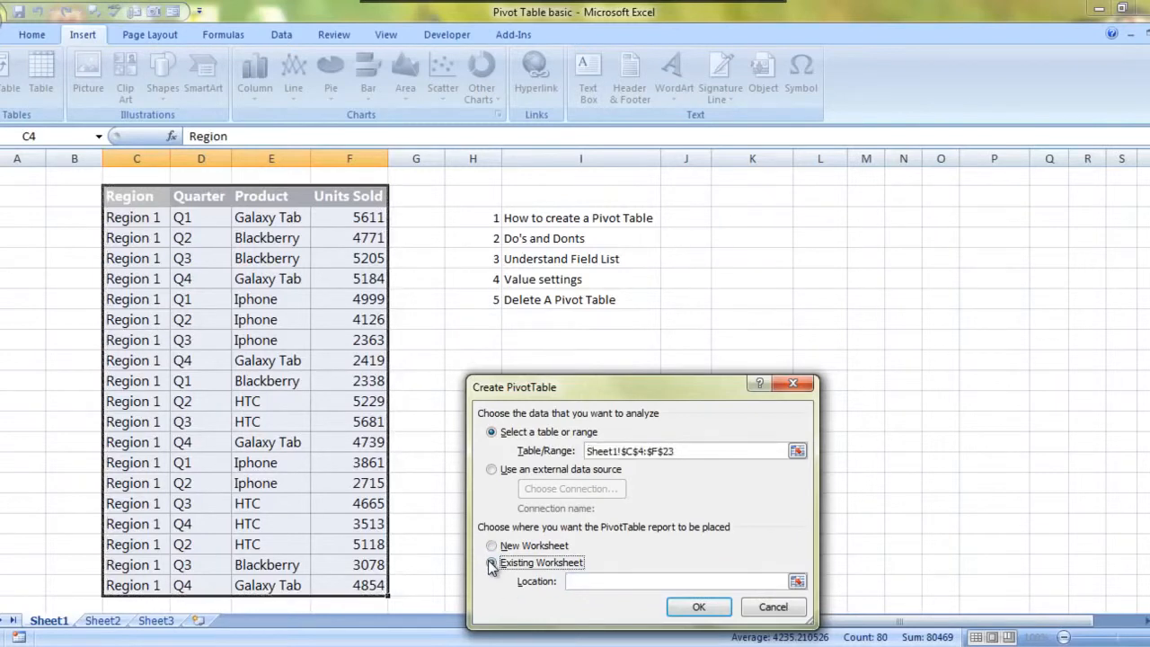
pyautogui.click(695, 218)
pyautogui.click(748, 216)
pyautogui.press('Return')
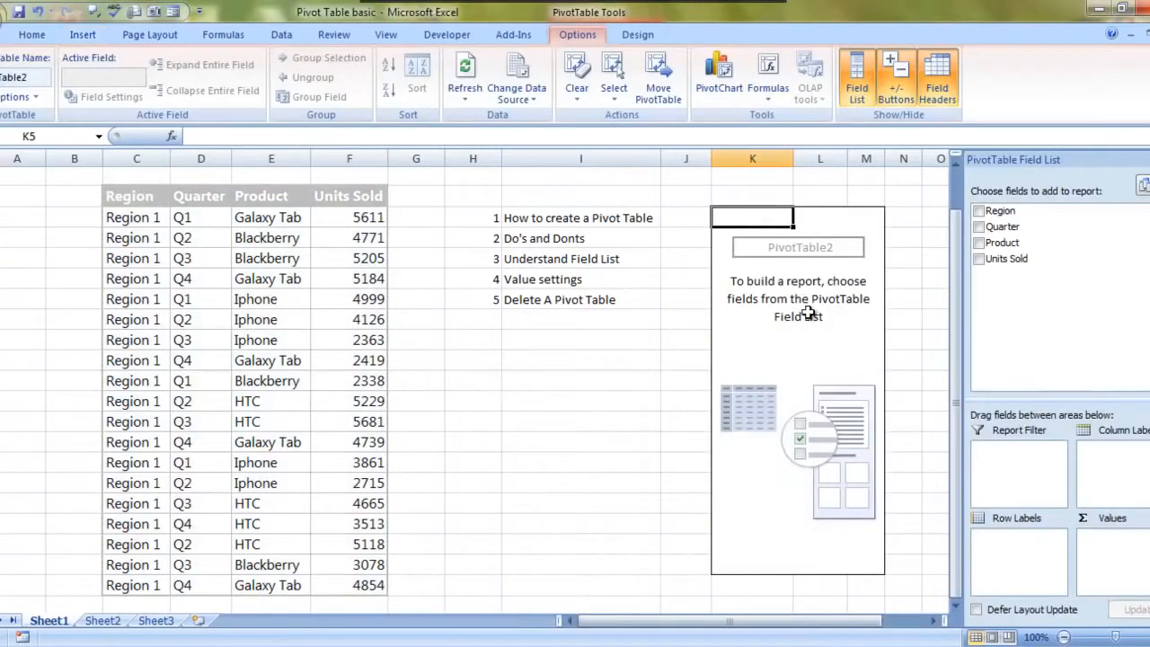
pyautogui.moveTo(993, 227); pyautogui.dragTo(991, 552)
pyautogui.moveTo(995, 258); pyautogui.dragTo(1129, 562)
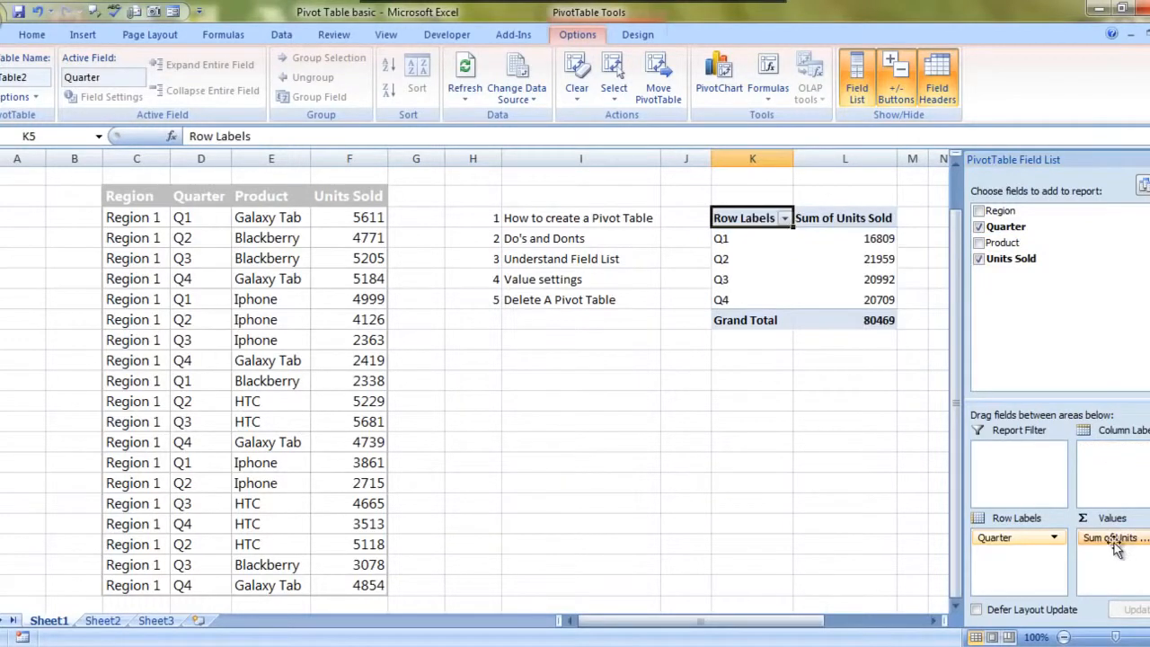
# Change the summary calculation of the Units Sold value field to Product
pyautogui.click(1123, 539)
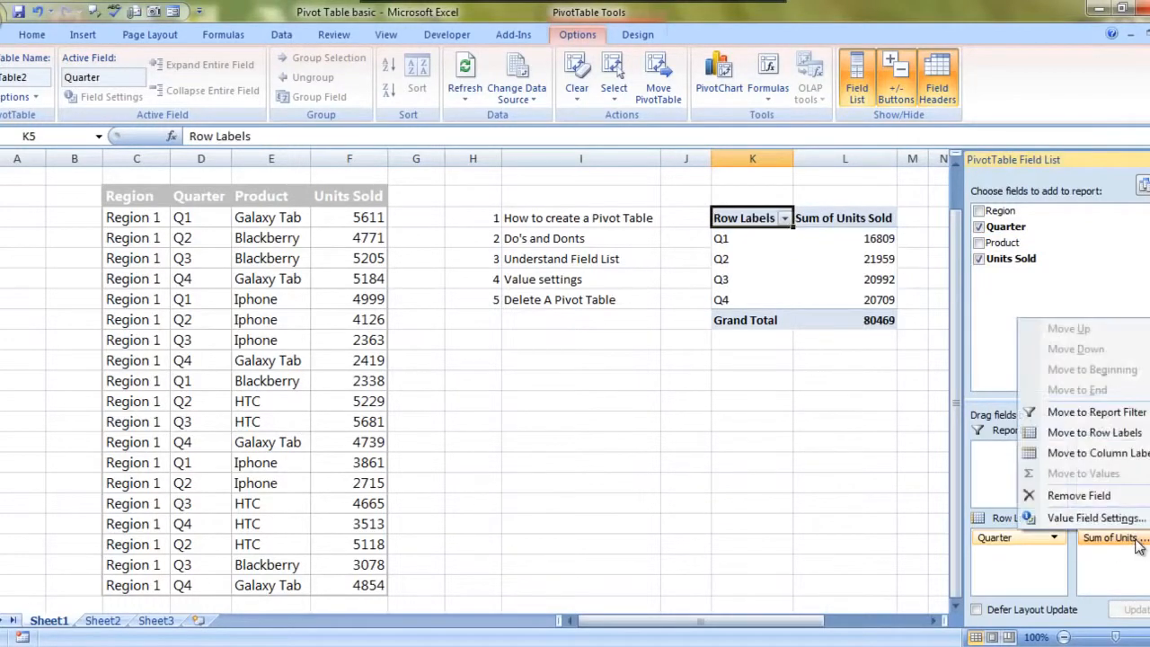
pyautogui.click(1096, 518)
pyautogui.click(524, 575)
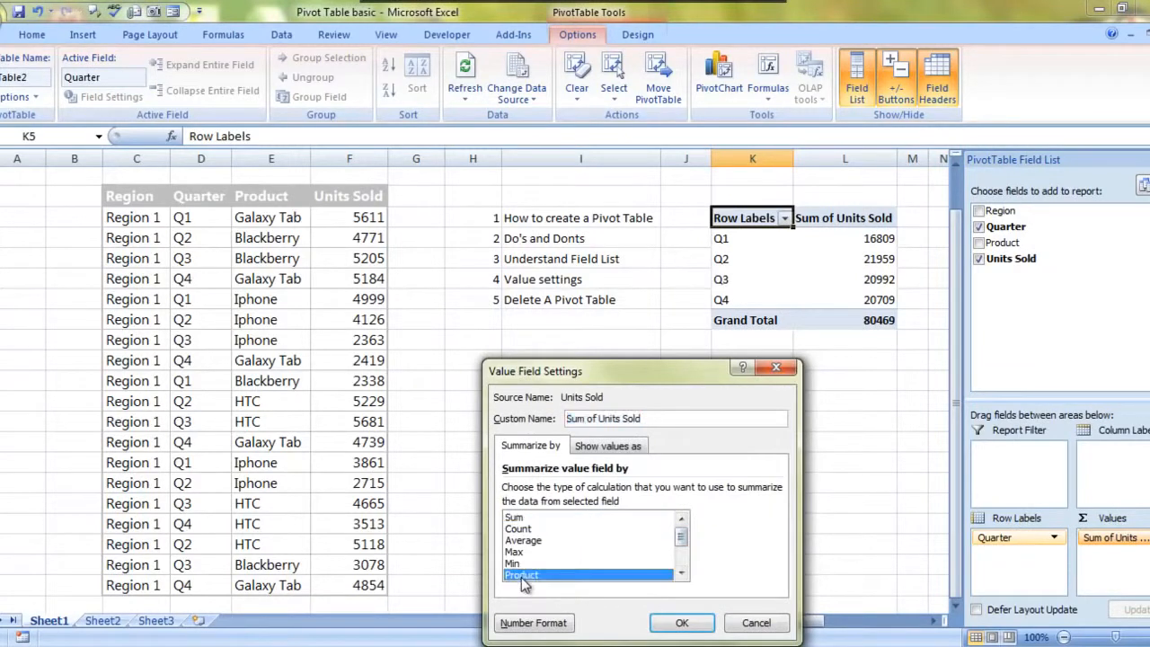
pyautogui.click(683, 623)
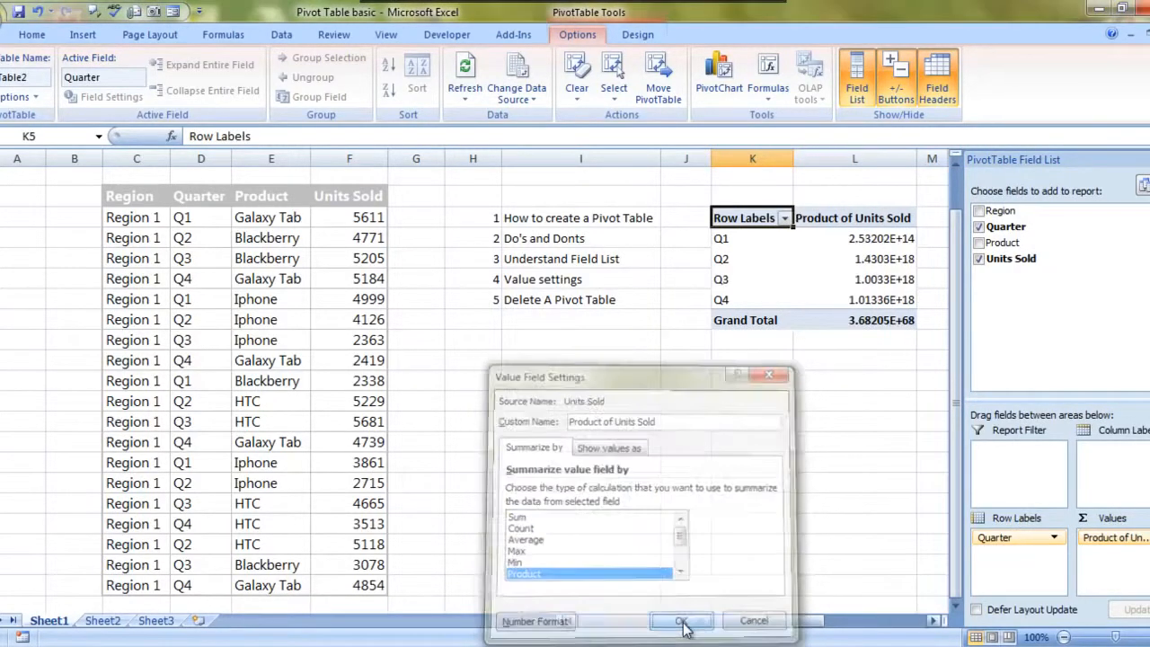
# Examine the pivot table's quarterly product values alongside the Units Sold column of the source data
pyautogui.click(805, 495)
pyautogui.press('Up')
pyautogui.press('Up')
pyautogui.press('Up')
pyautogui.press('Up')
pyautogui.press('Up')
pyautogui.press('Up')
pyautogui.press('Up')
pyautogui.press('Up')
pyautogui.press('Up')
pyautogui.press('Up')
pyautogui.press('Up')
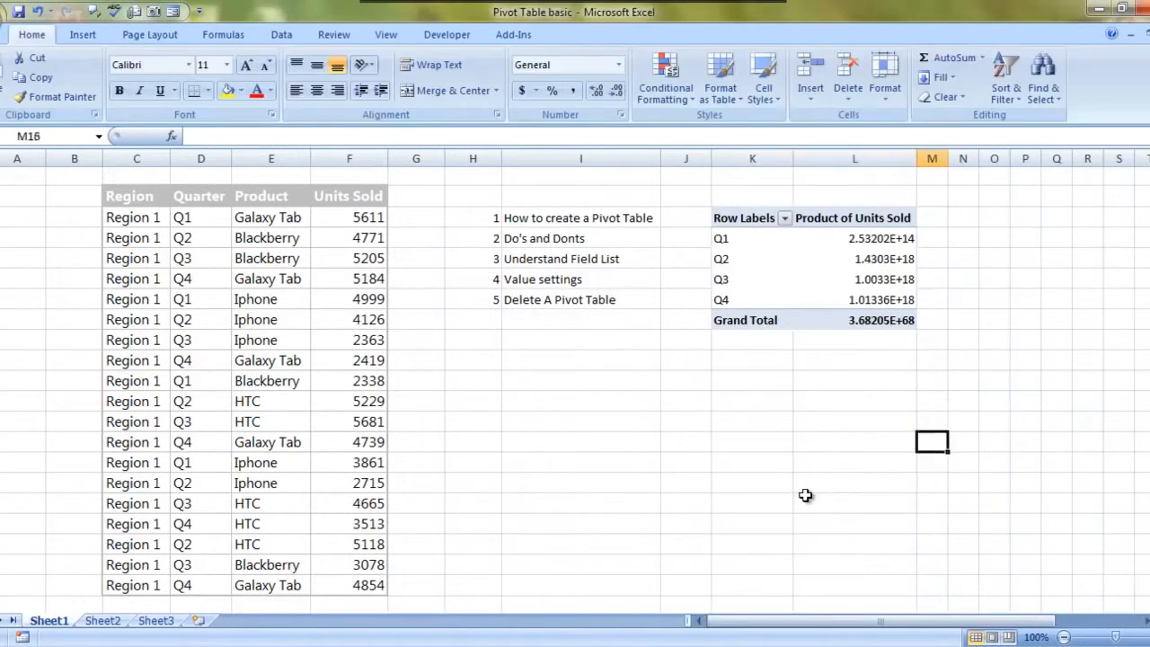
pyautogui.press('Left')
pyautogui.press('Left')
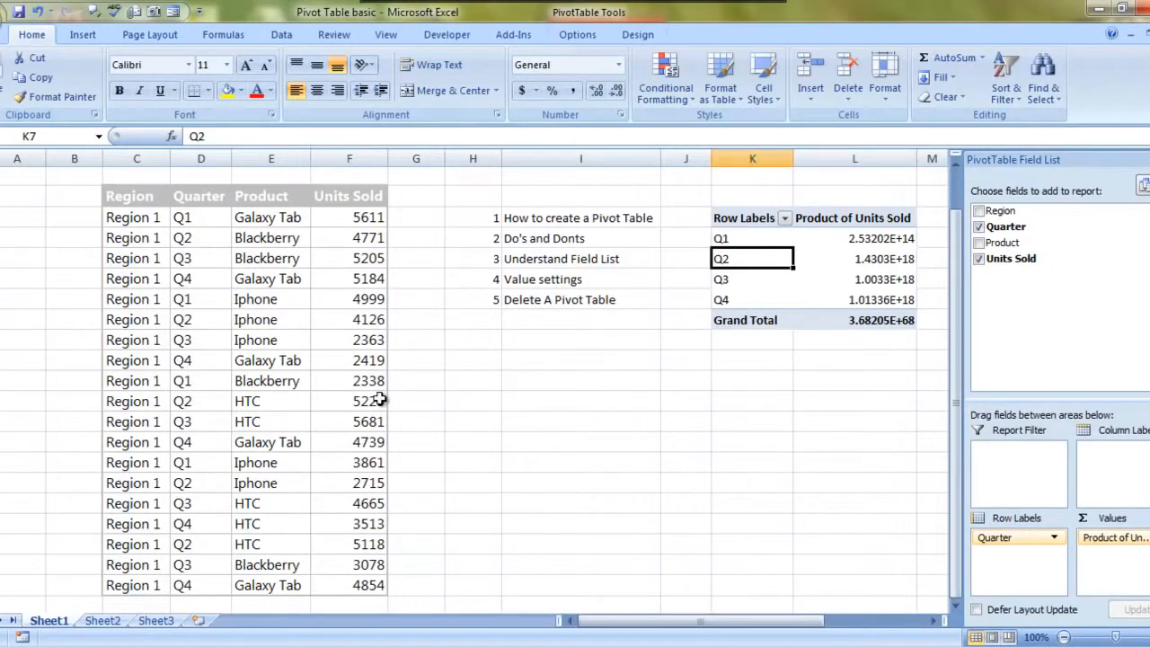
pyautogui.click(378, 217)
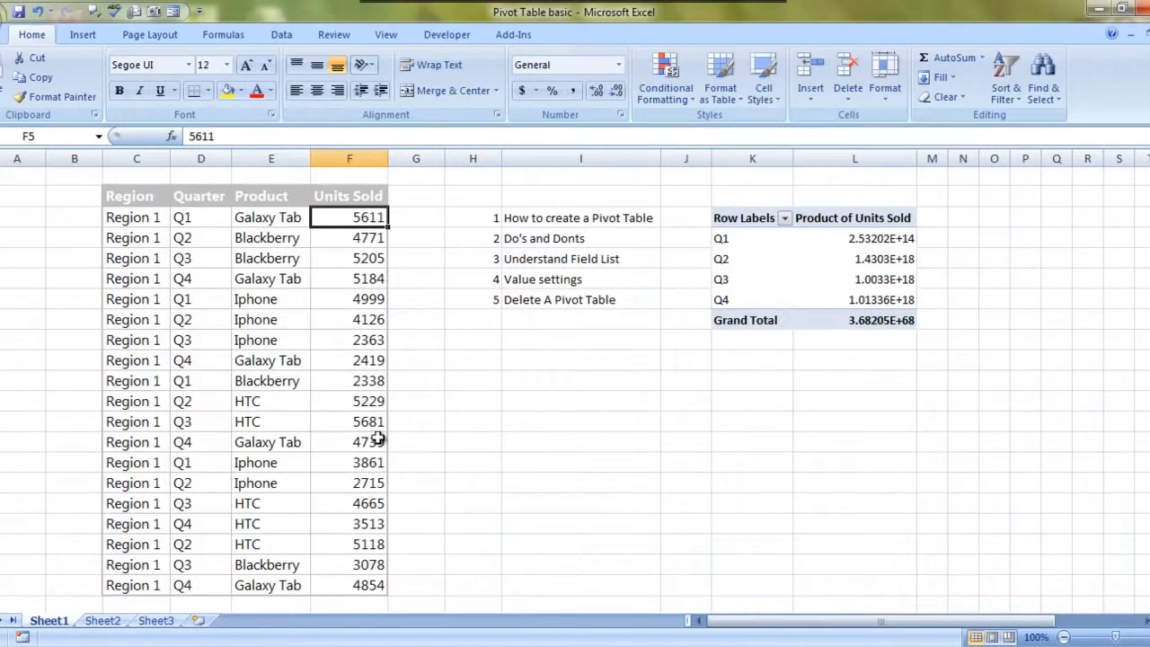
pyautogui.click(885, 237)
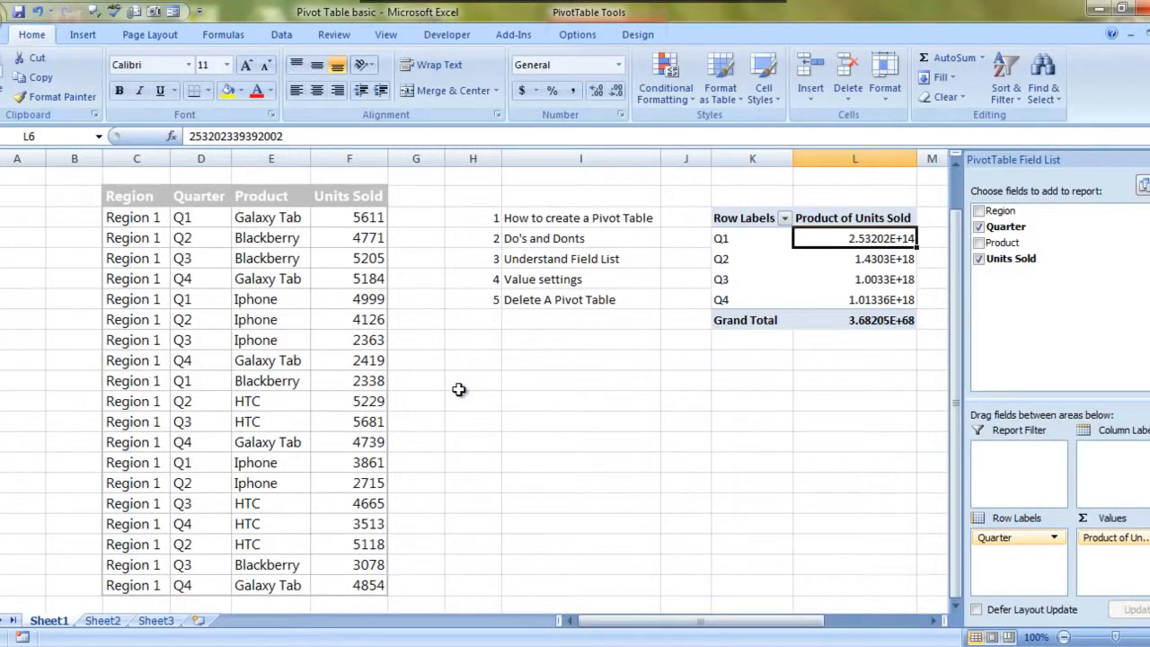
# Look through the remaining calculation types in the Units Sold value field settings, down to Varp, and cancel without changing anything
pyautogui.click(1114, 539)
pyautogui.click(1098, 517)
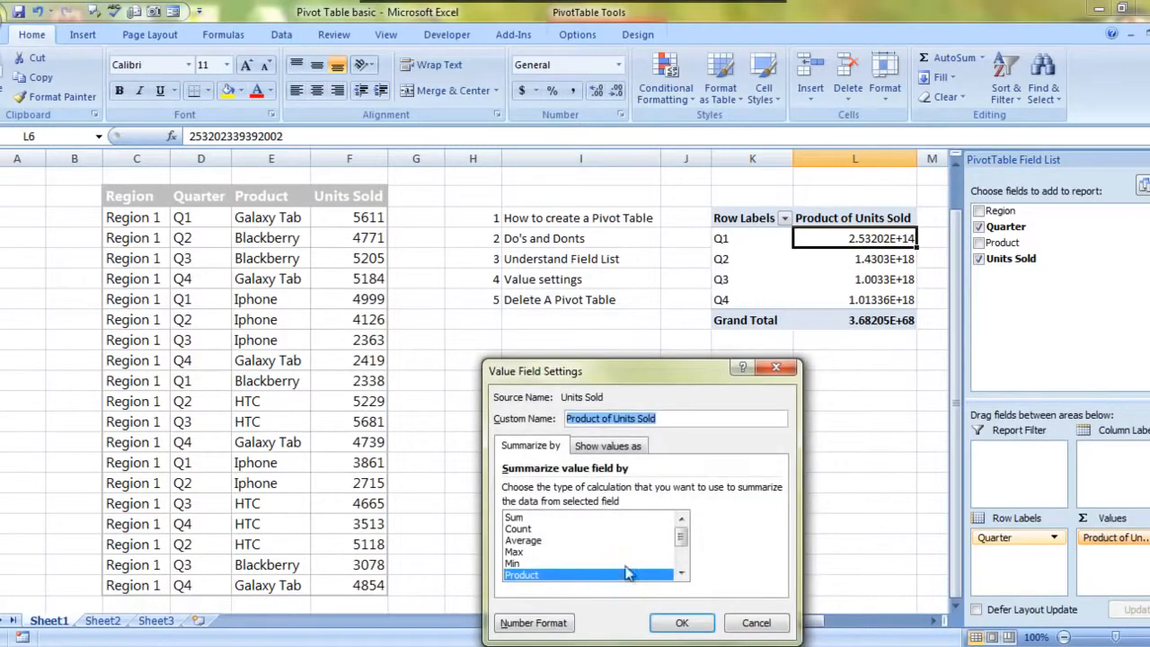
pyautogui.doubleClick(682, 573)
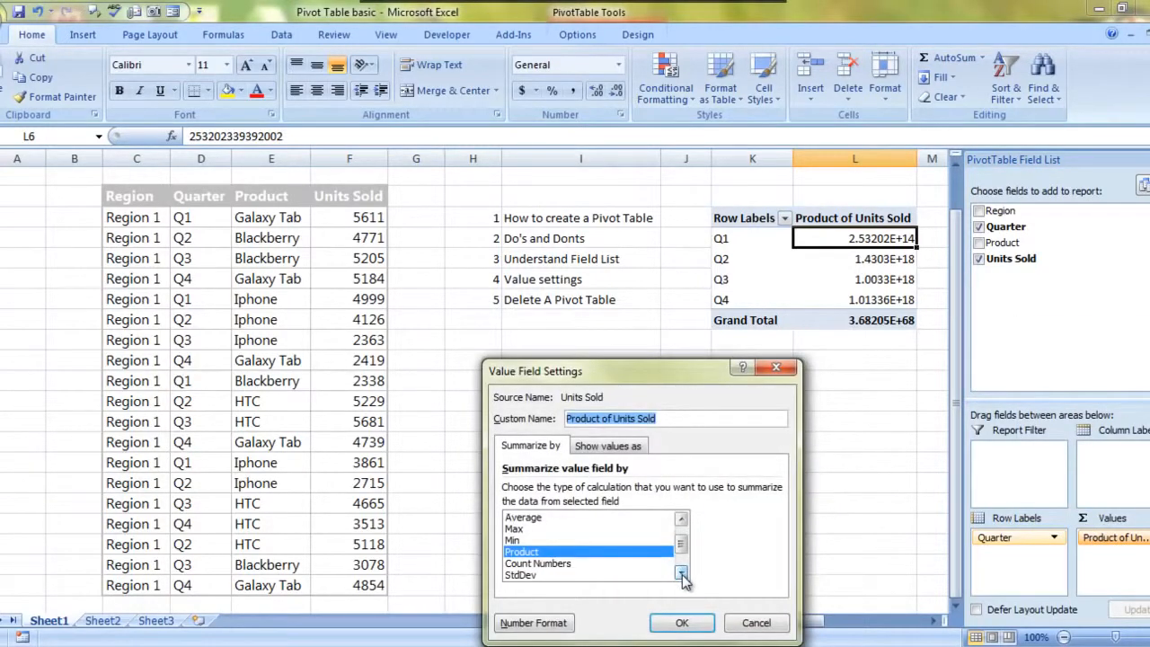
pyautogui.click(682, 574)
pyautogui.click(682, 574)
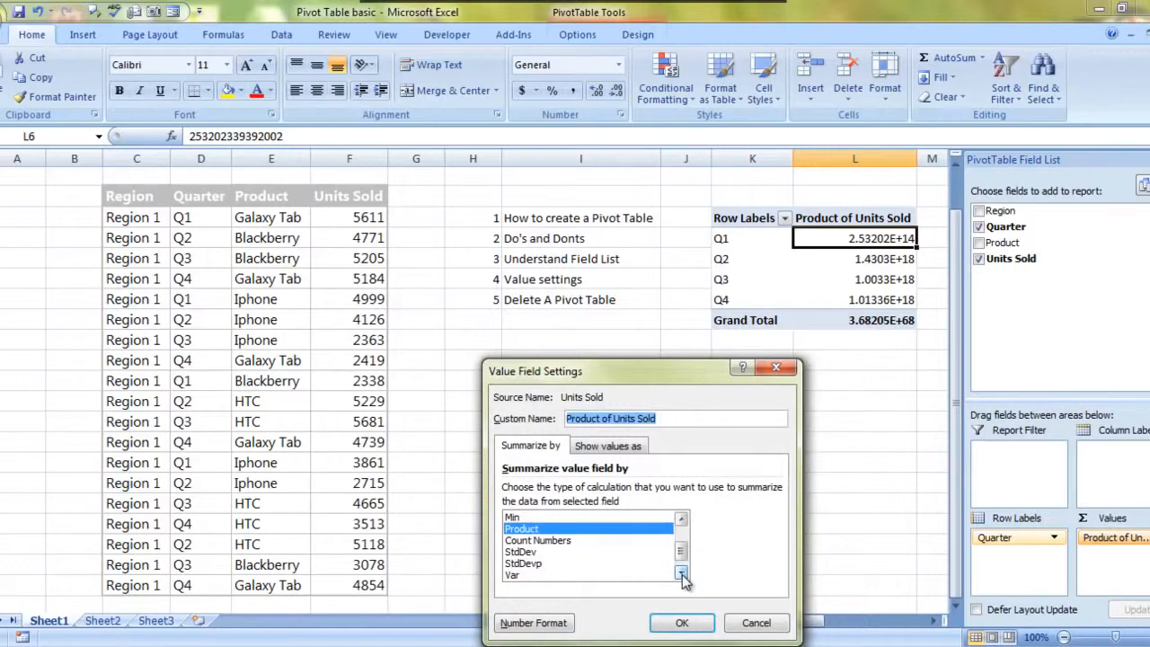
pyautogui.click(682, 574)
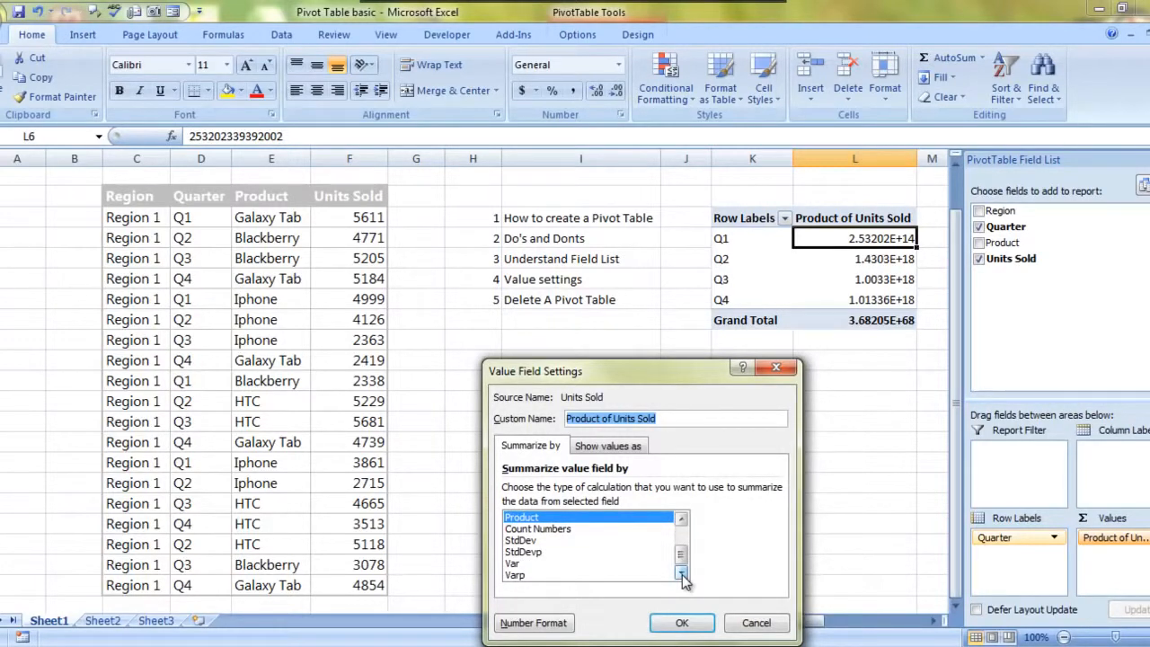
pyautogui.click(750, 627)
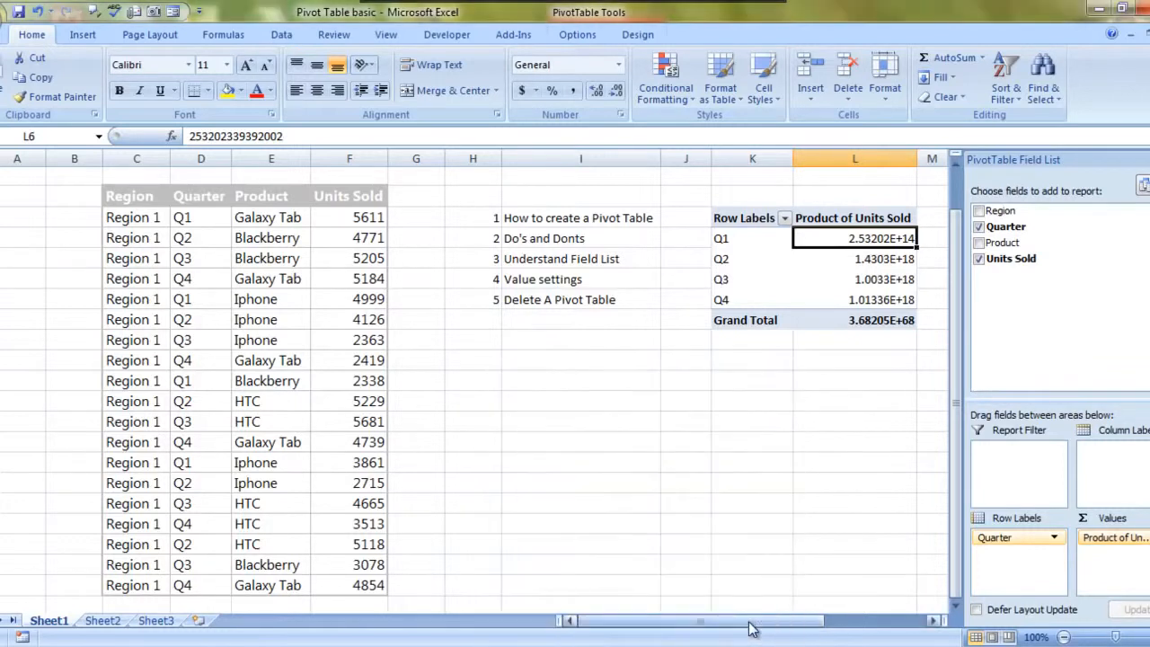
pyautogui.click(814, 460)
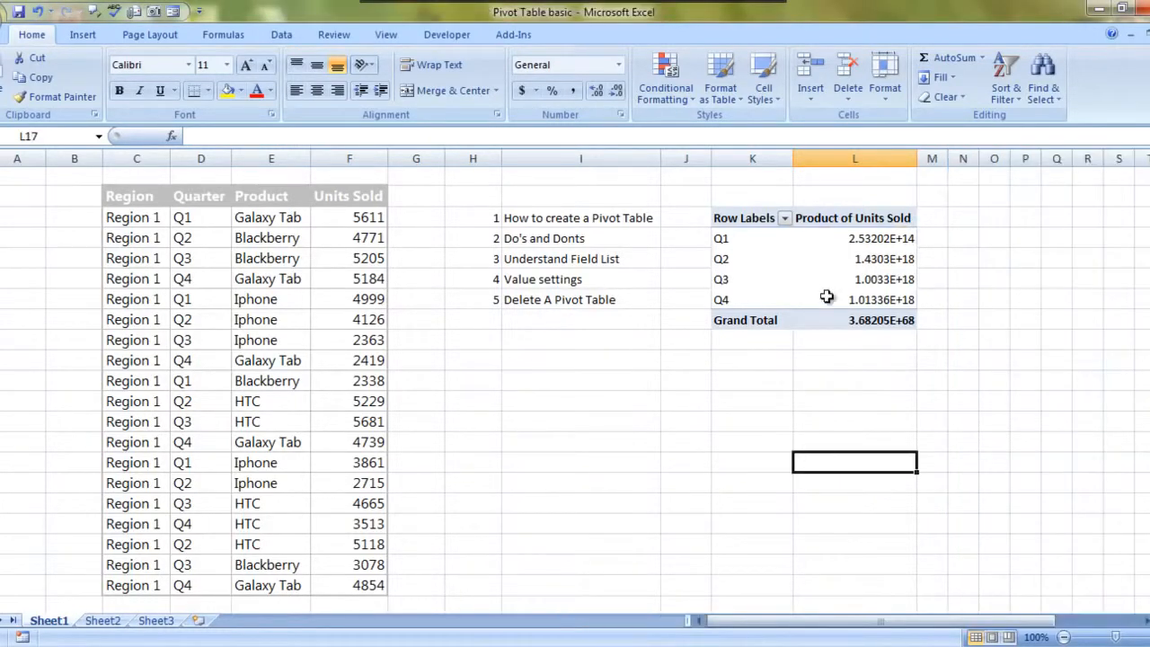
# Set the summary calculation of the Units Sold value field back to Sum
pyautogui.click(873, 238)
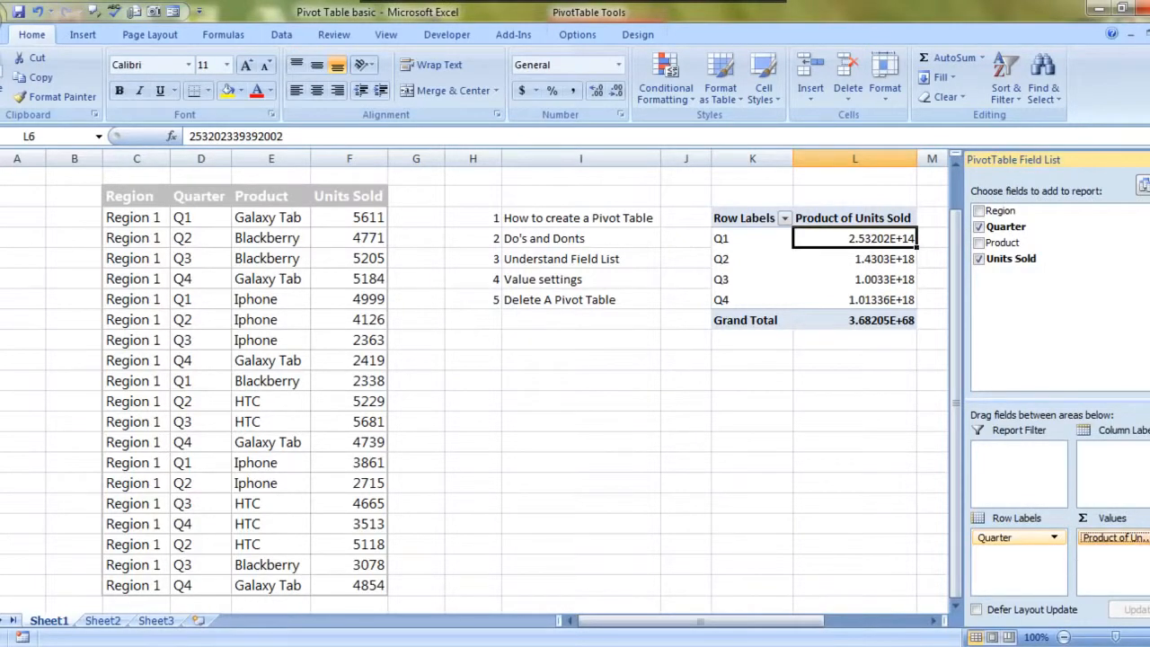
pyautogui.click(1114, 537)
pyautogui.click(1098, 516)
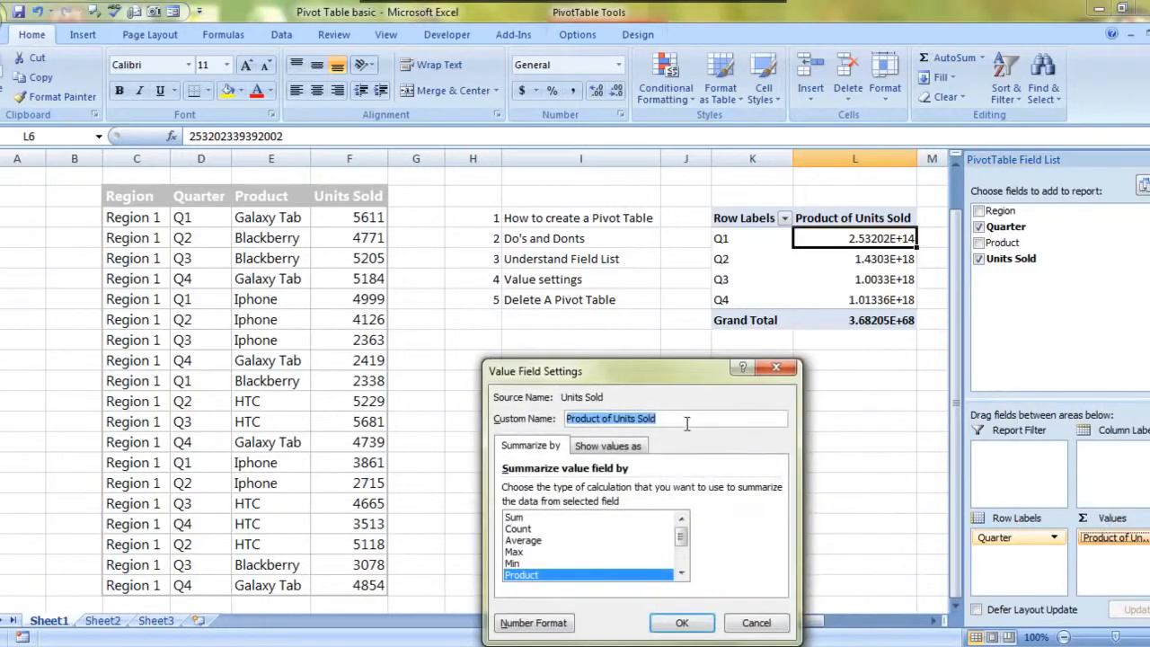
pyautogui.click(517, 517)
pyautogui.click(681, 625)
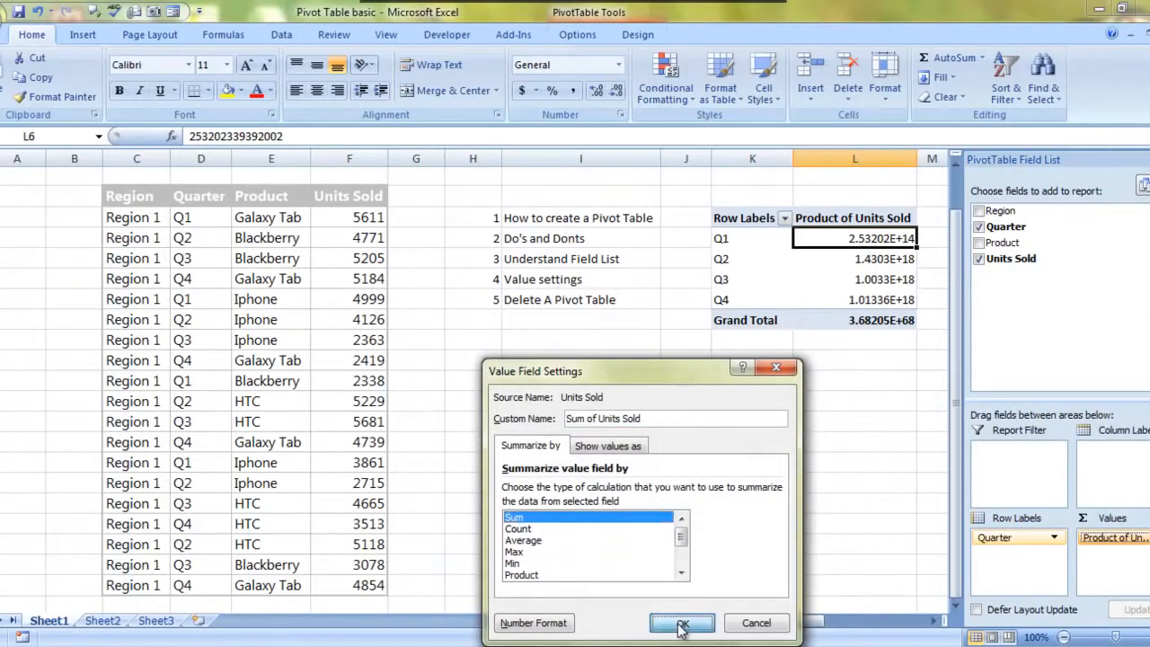
pyautogui.click(826, 463)
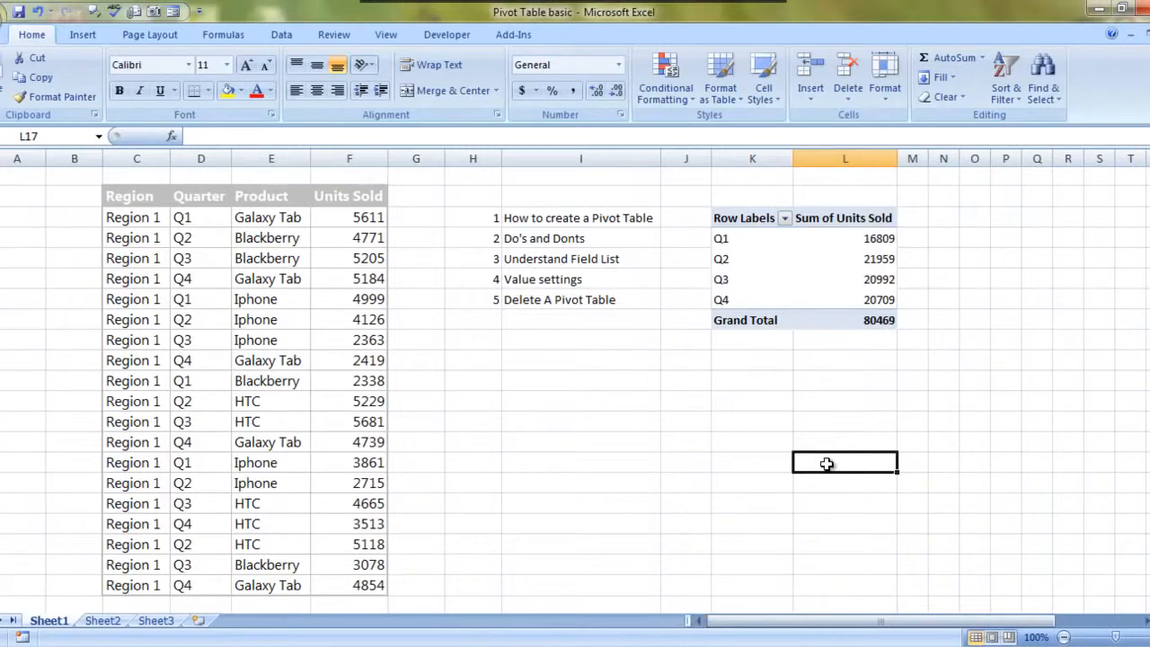
pyautogui.press('Up')
pyautogui.press('Up')
pyautogui.press('Up')
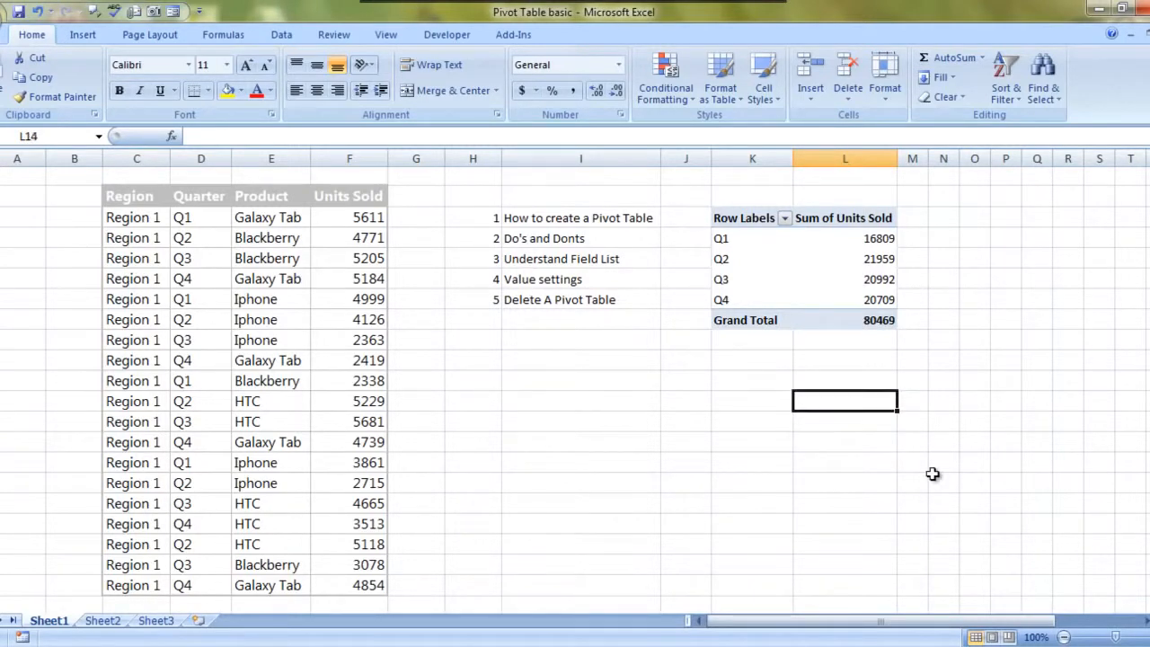
# Add the Product field to the pivot table as a report filter
pyautogui.scroll(1, 575, 400)
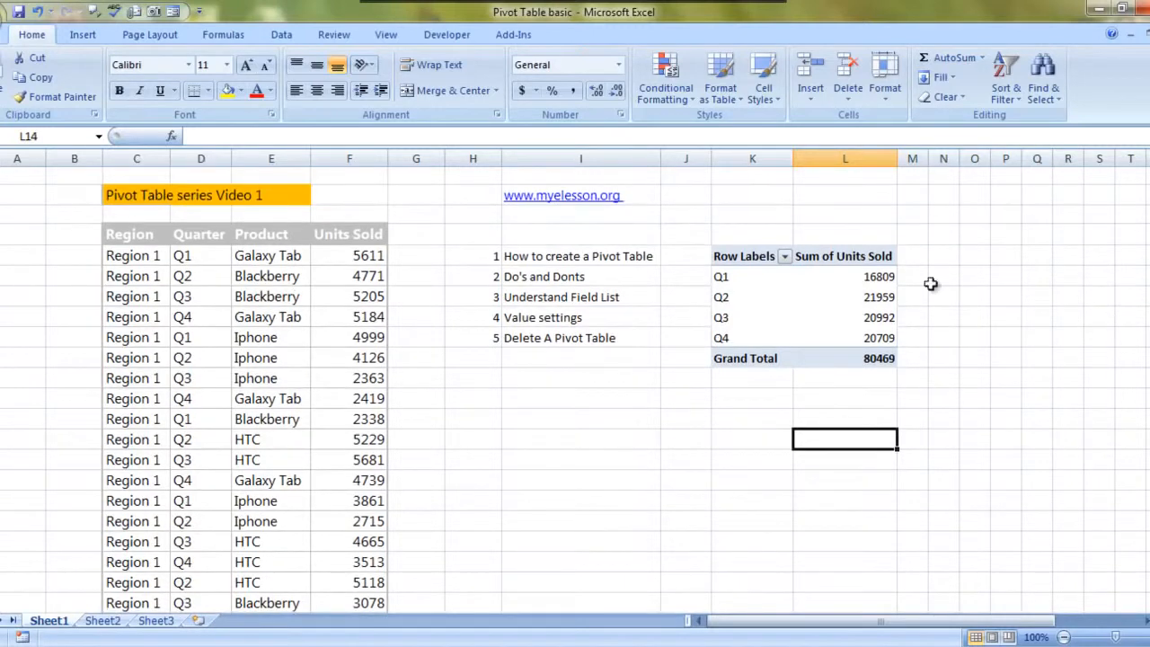
pyautogui.click(836, 289)
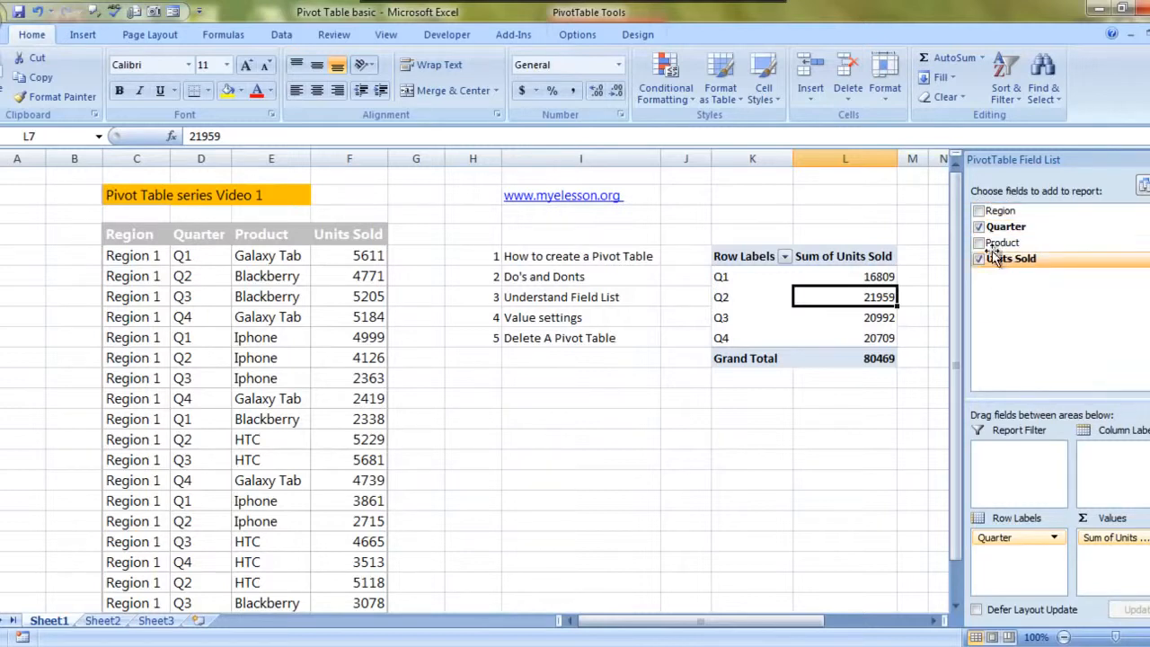
pyautogui.moveTo(1002, 245); pyautogui.dragTo(1006, 454)
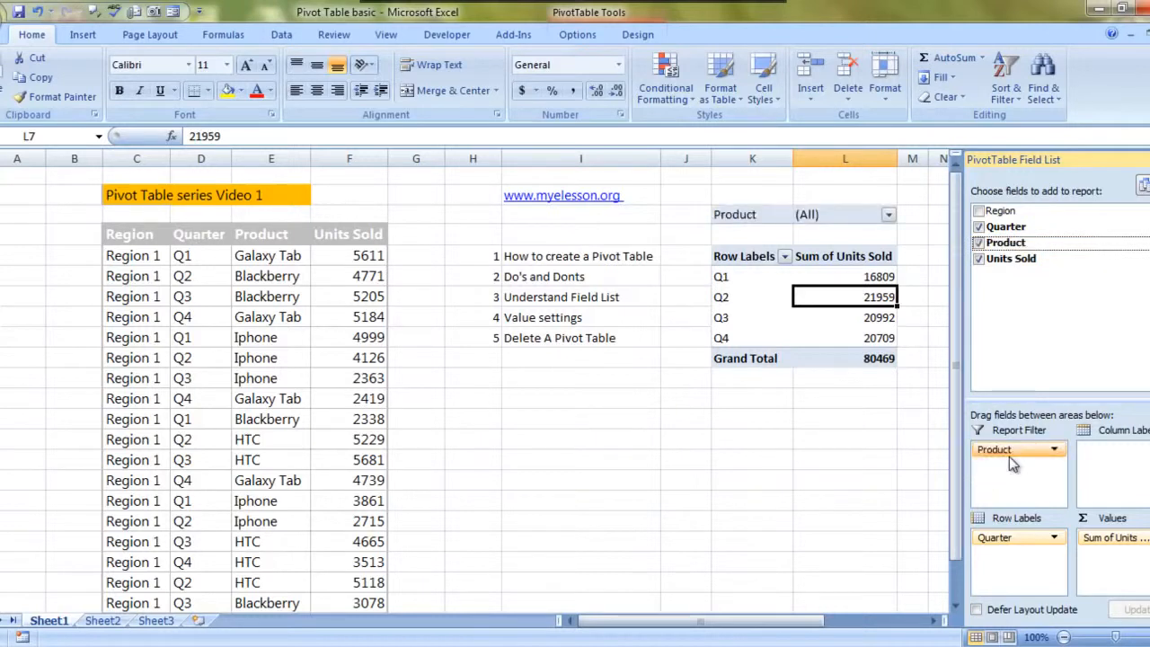
# Filter the pivot table by product to show only Blackberry
pyautogui.click(888, 214)
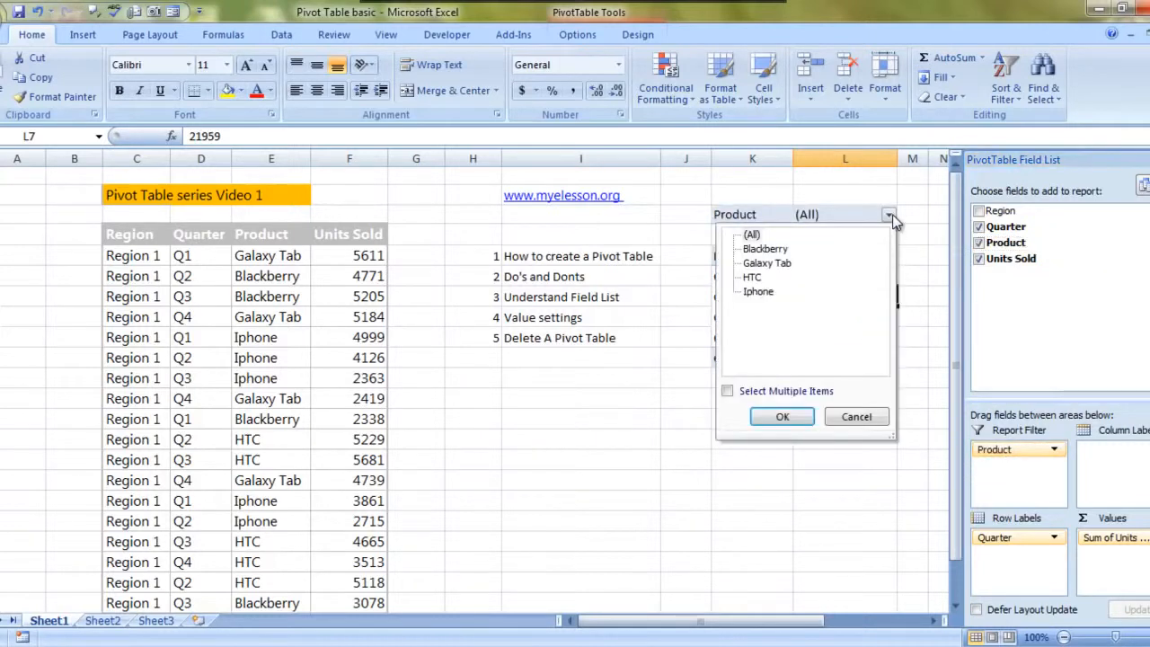
pyautogui.click(778, 250)
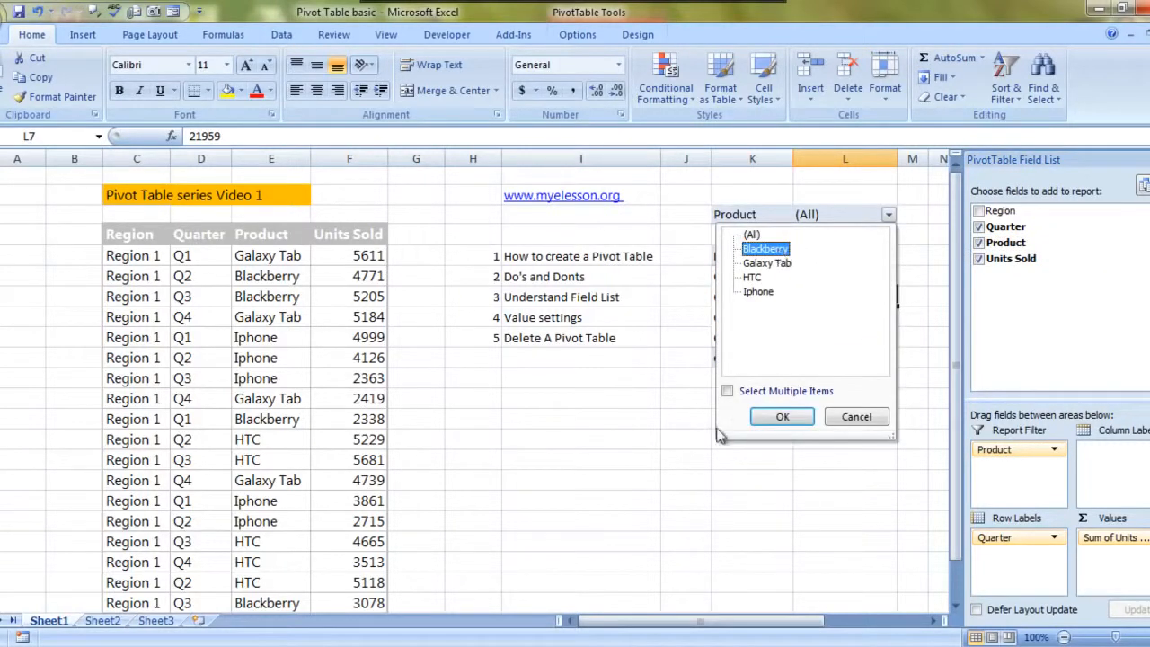
pyautogui.click(773, 250)
pyautogui.click(782, 418)
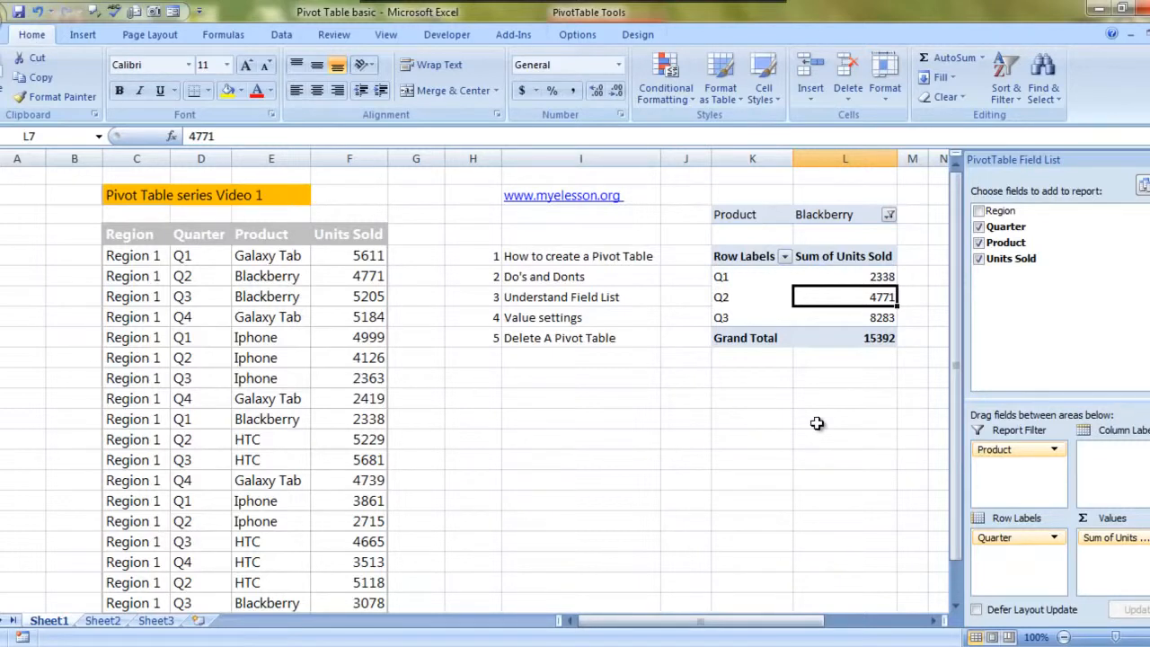
# Allow multiple items in the Product report filter and include HTC along with Blackberry
pyautogui.click(889, 214)
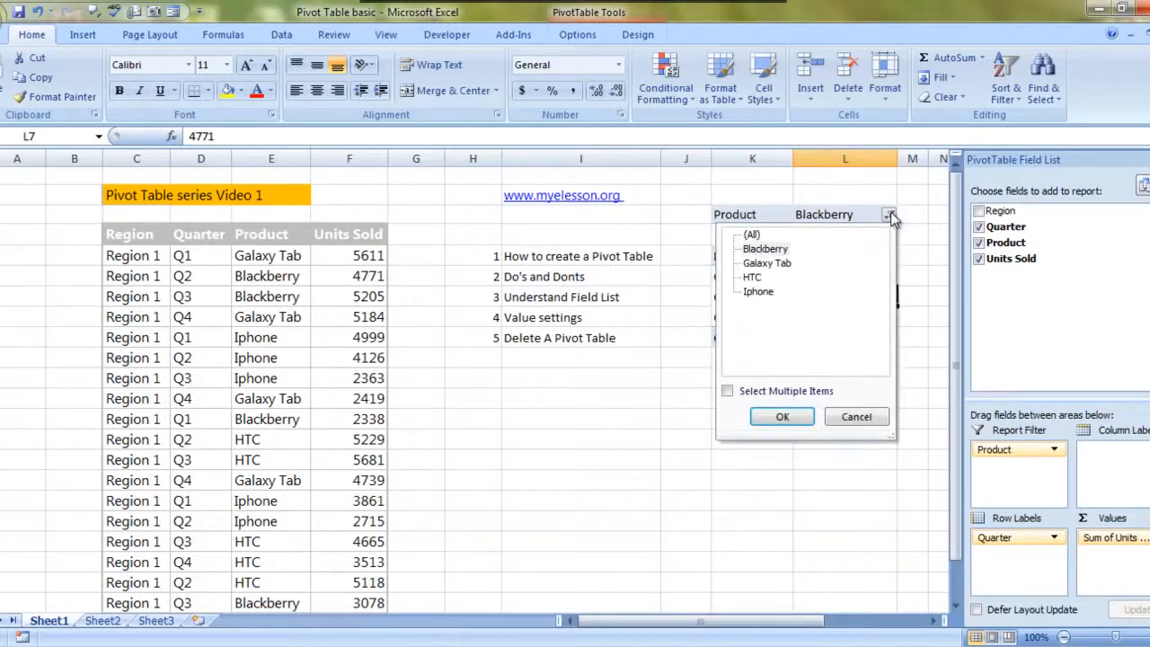
pyautogui.click(729, 393)
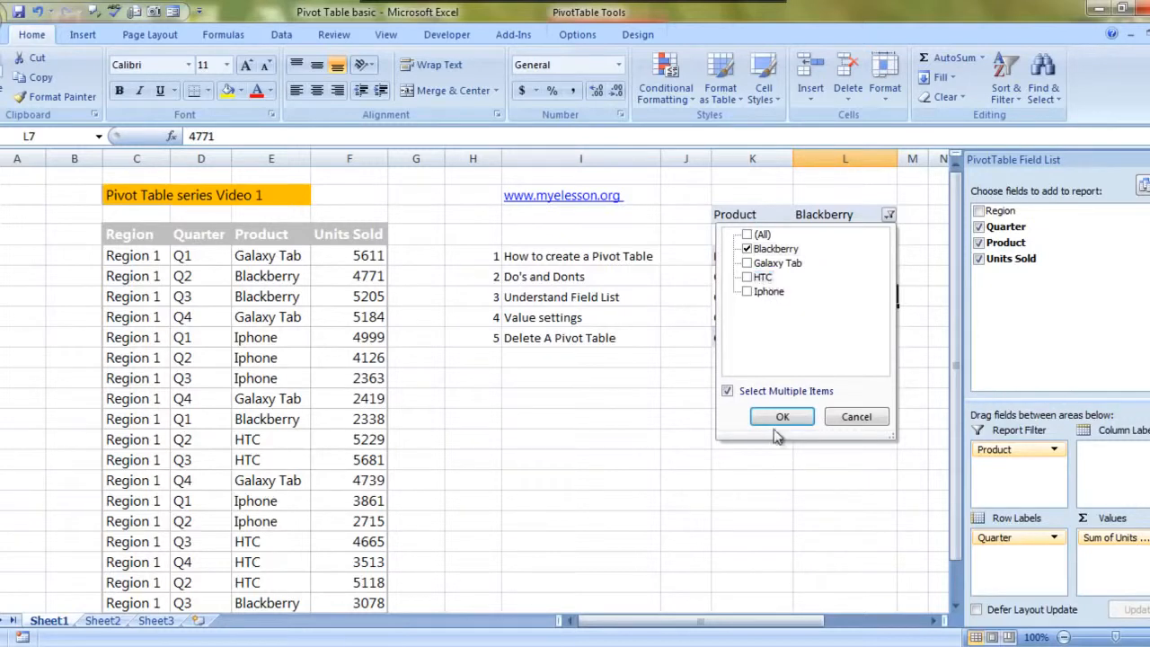
pyautogui.click(747, 277)
pyautogui.click(782, 416)
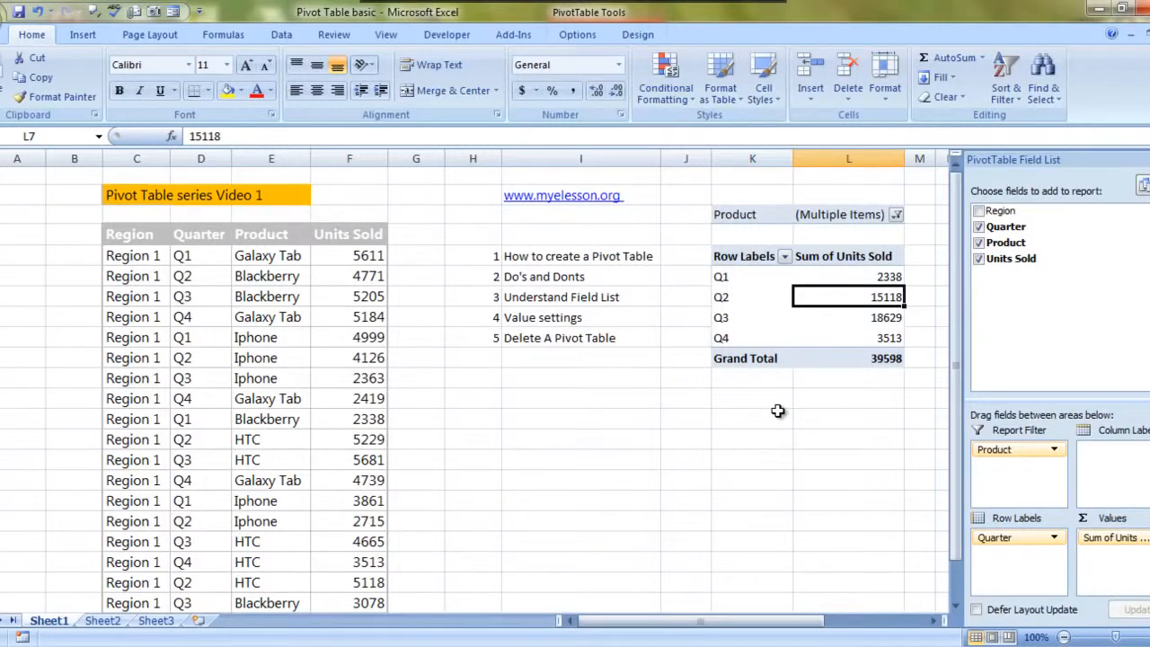
# Turn off multiple item selection in the Product report filter and show only Iphone
pyautogui.click(896, 214)
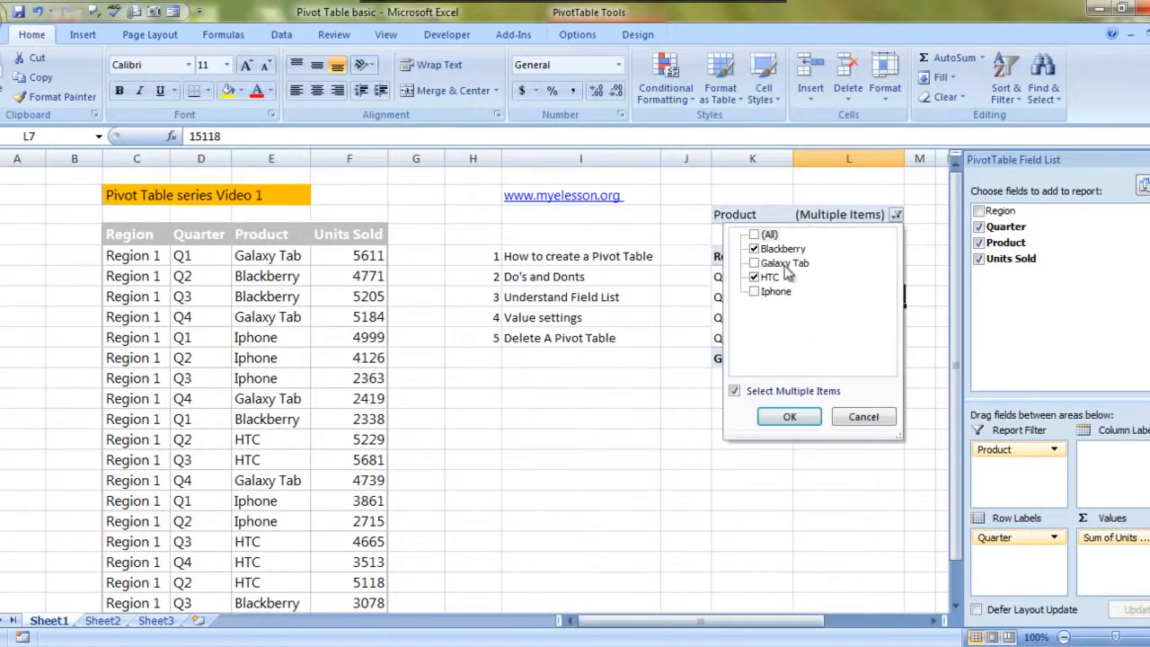
pyautogui.click(759, 277)
pyautogui.click(735, 392)
pyautogui.click(767, 292)
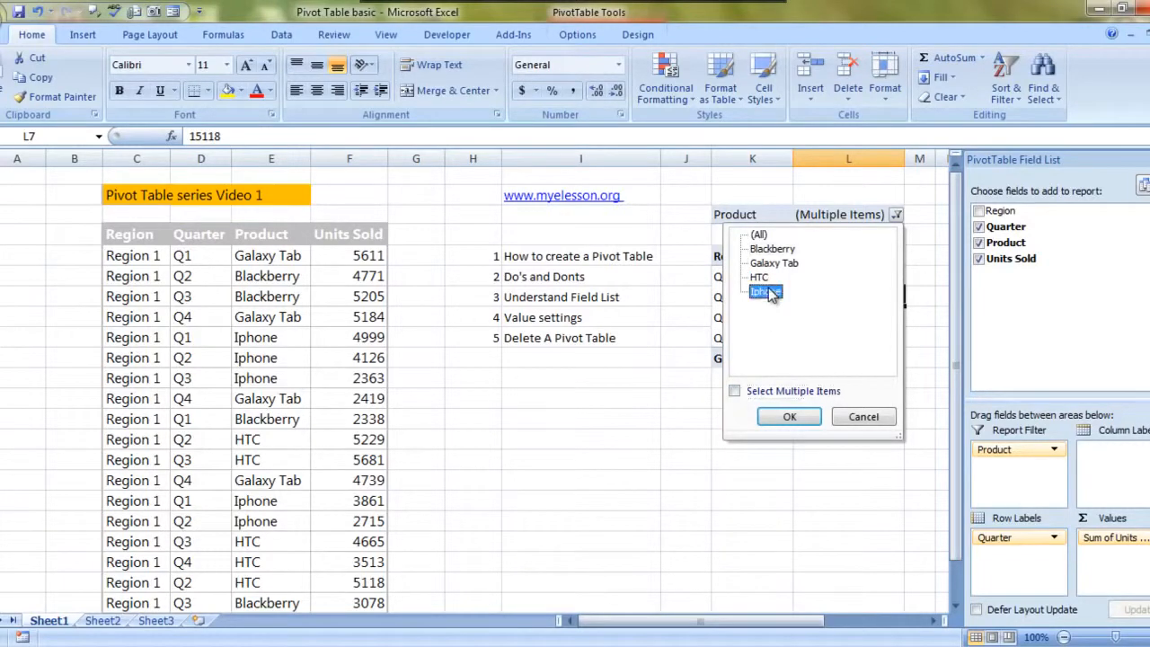
pyautogui.click(789, 418)
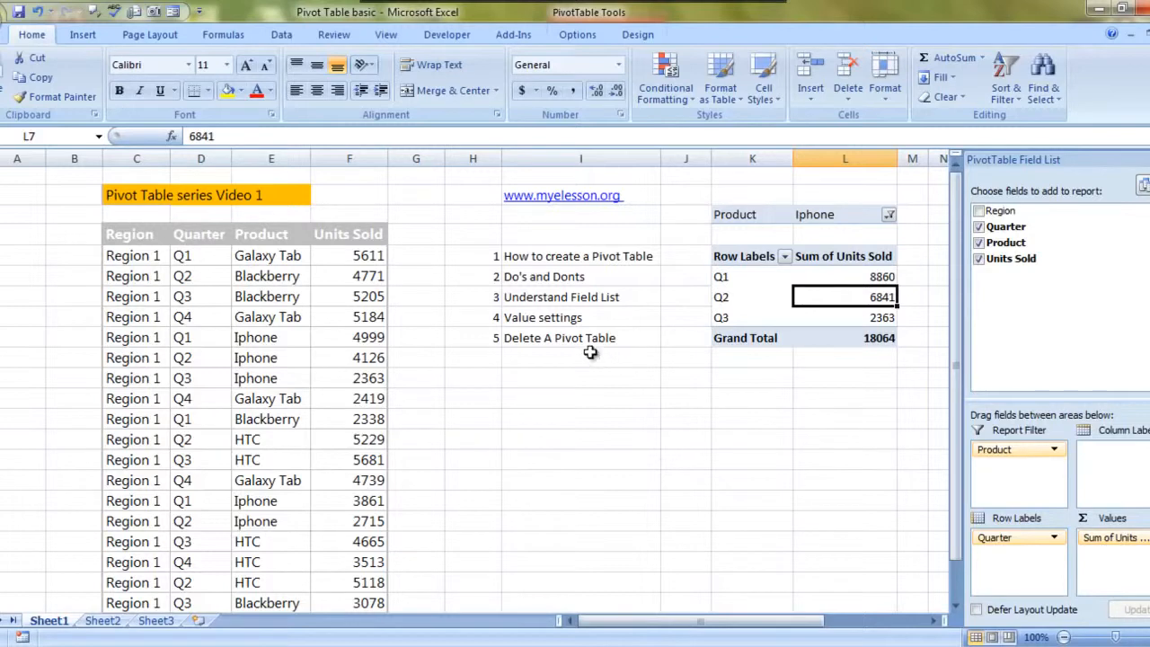
pyautogui.click(732, 421)
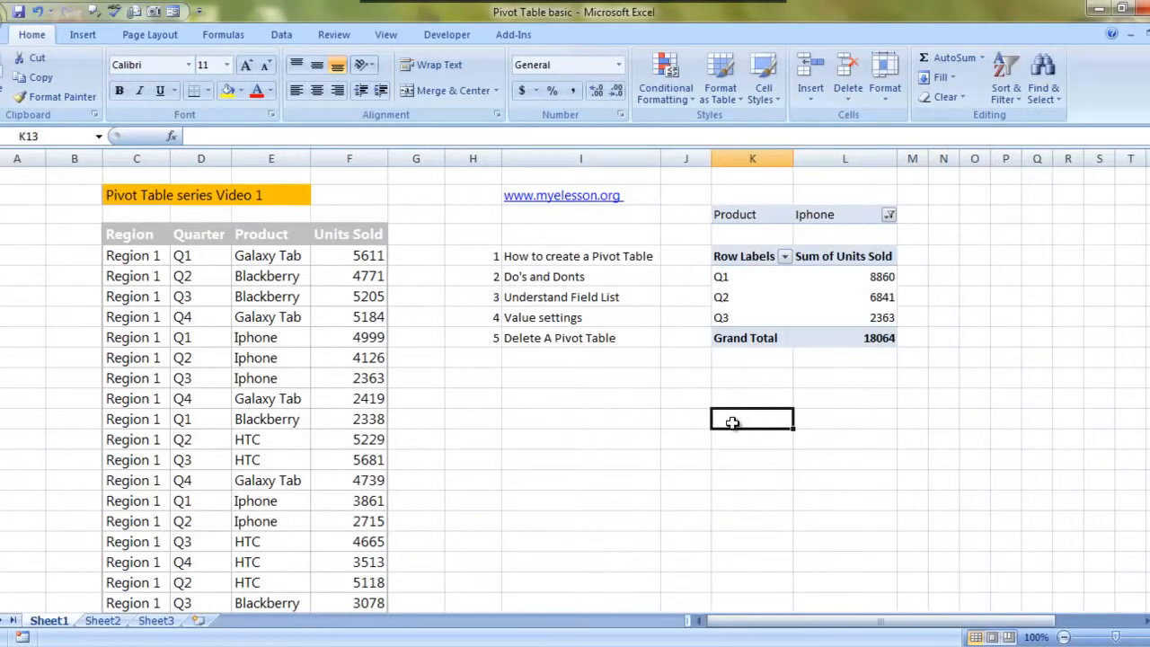